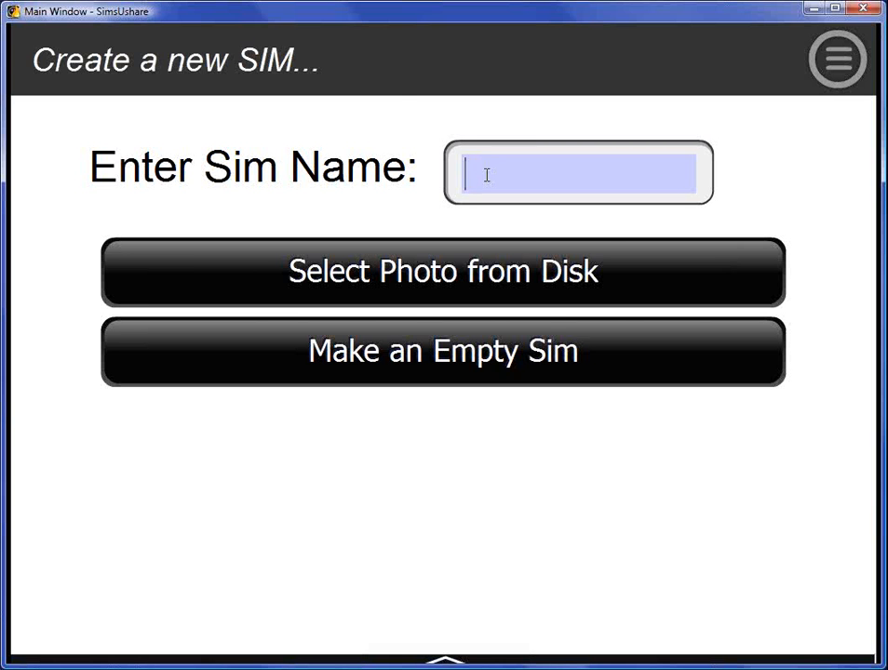
Step: Leave the new sim form and read through the support details and credits in the Help information
{"action": "key", "text": "Escape"}
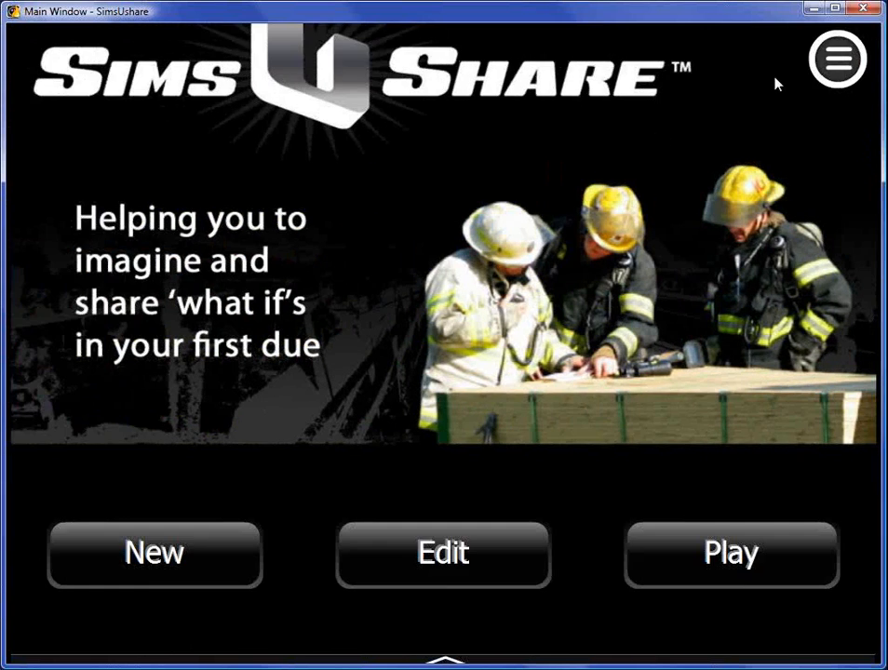
{"action": "left_click", "coordinate": [821, 69]}
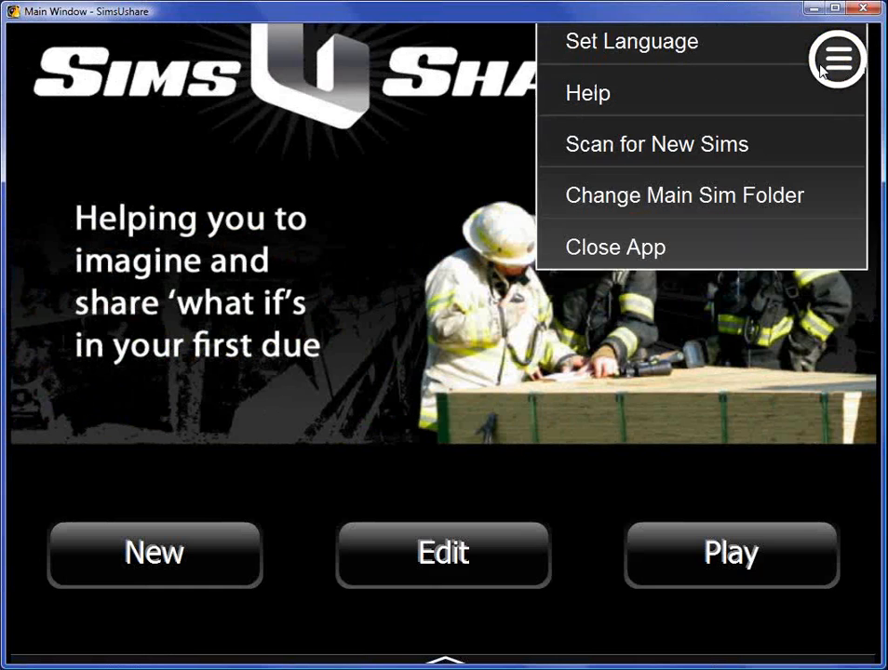
{"action": "left_click", "coordinate": [597, 110]}
{"action": "scroll", "coordinate": [468, 356], "scroll_direction": "down", "scroll_amount": 5}
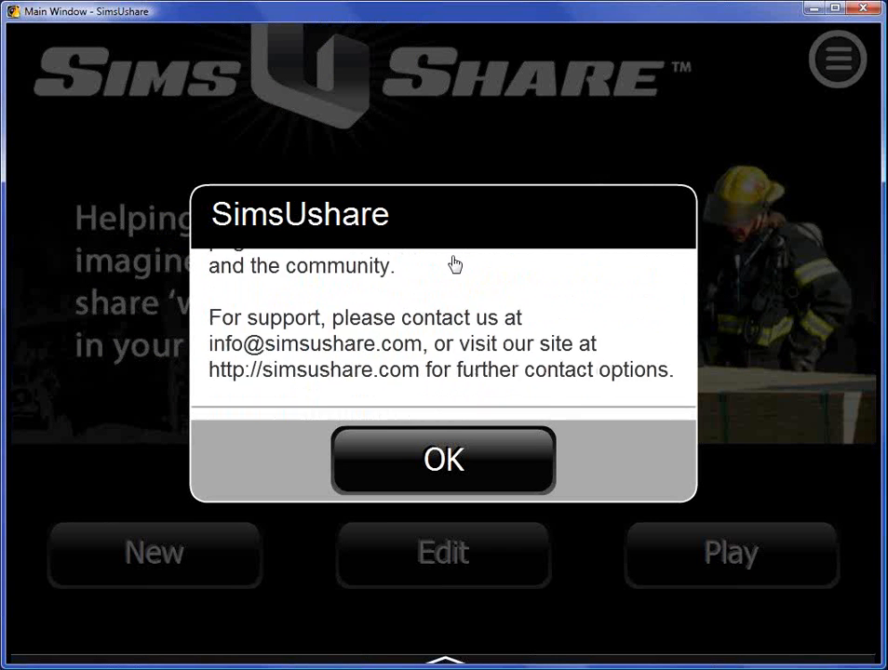
{"action": "scroll", "coordinate": [454, 265], "scroll_direction": "down", "scroll_amount": 5}
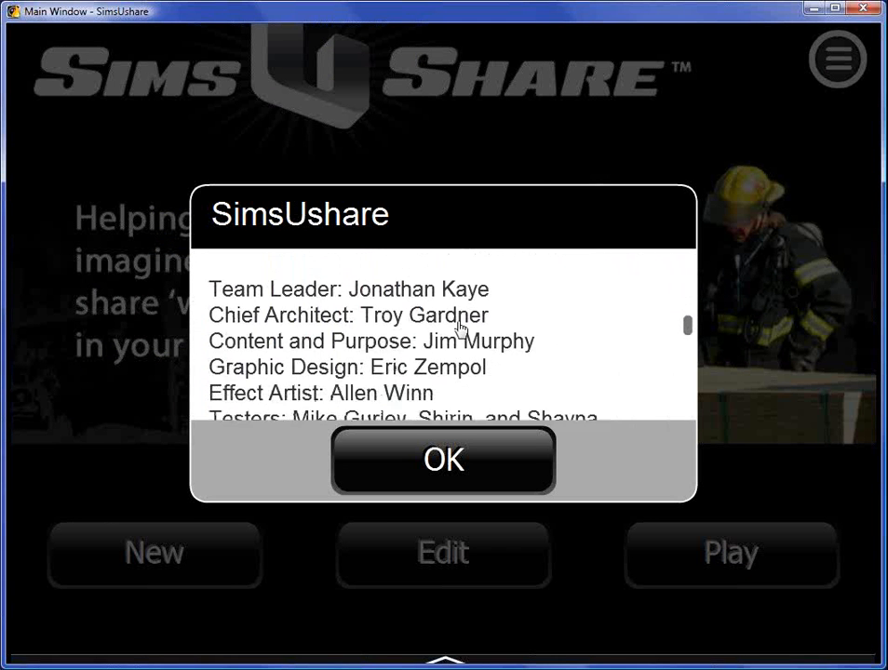
{"action": "scroll", "coordinate": [460, 325], "scroll_direction": "down", "scroll_amount": 8}
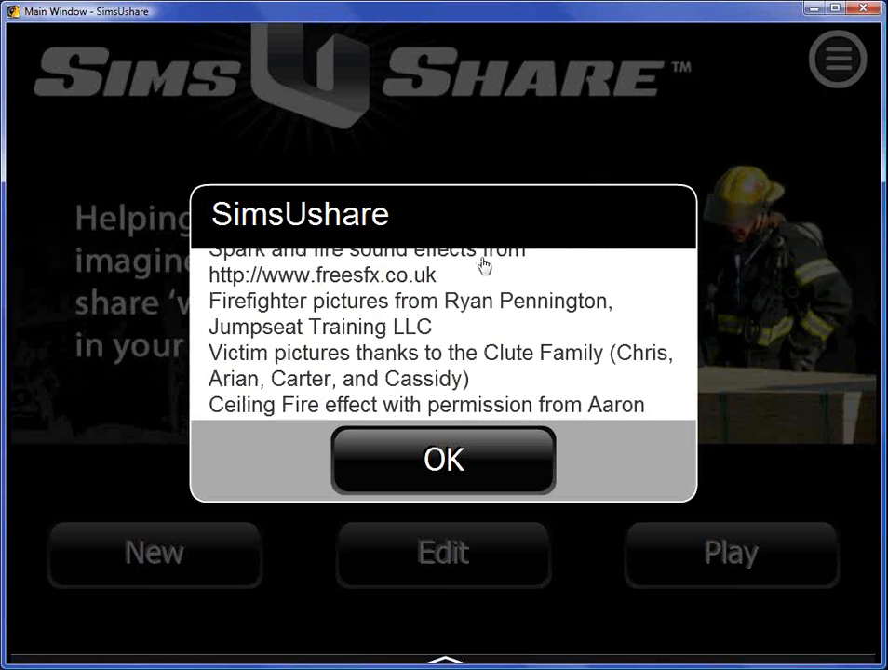
{"action": "scroll", "coordinate": [493, 317], "scroll_direction": "down", "scroll_amount": 5}
{"action": "scroll", "coordinate": [495, 335], "scroll_direction": "up", "scroll_amount": 3}
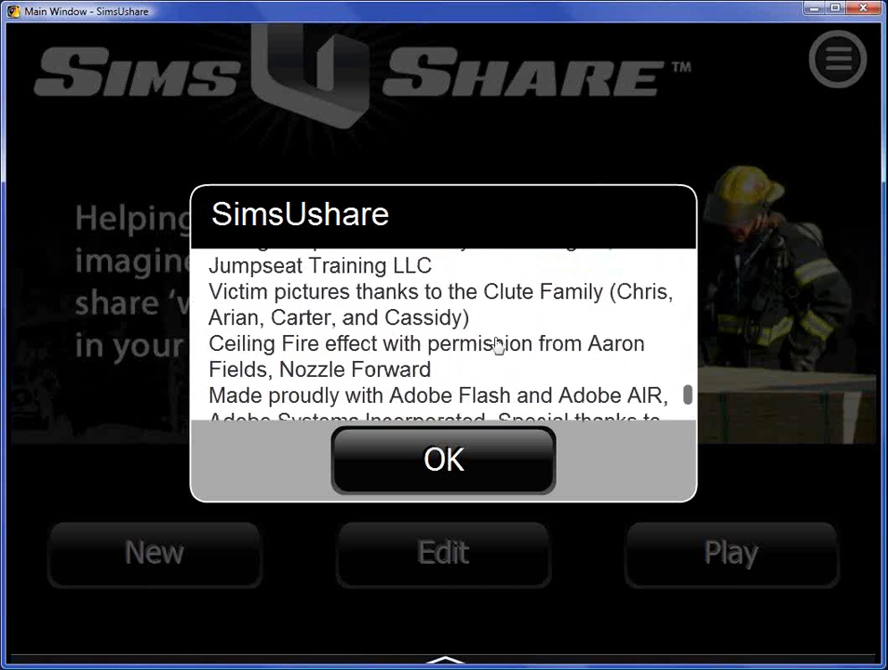
{"action": "scroll", "coordinate": [499, 326], "scroll_direction": "up", "scroll_amount": 3}
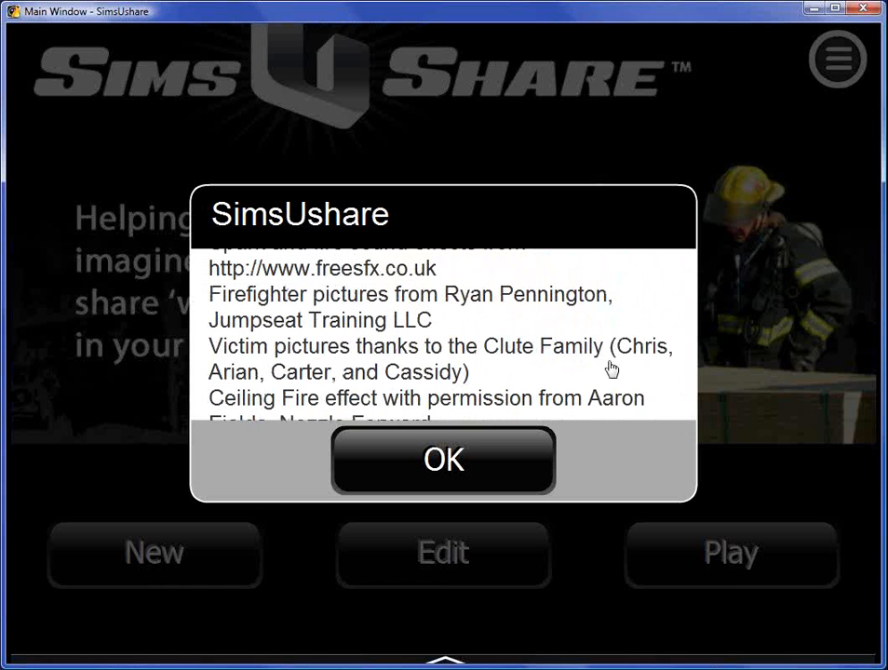
{"action": "left_click", "coordinate": [474, 459]}
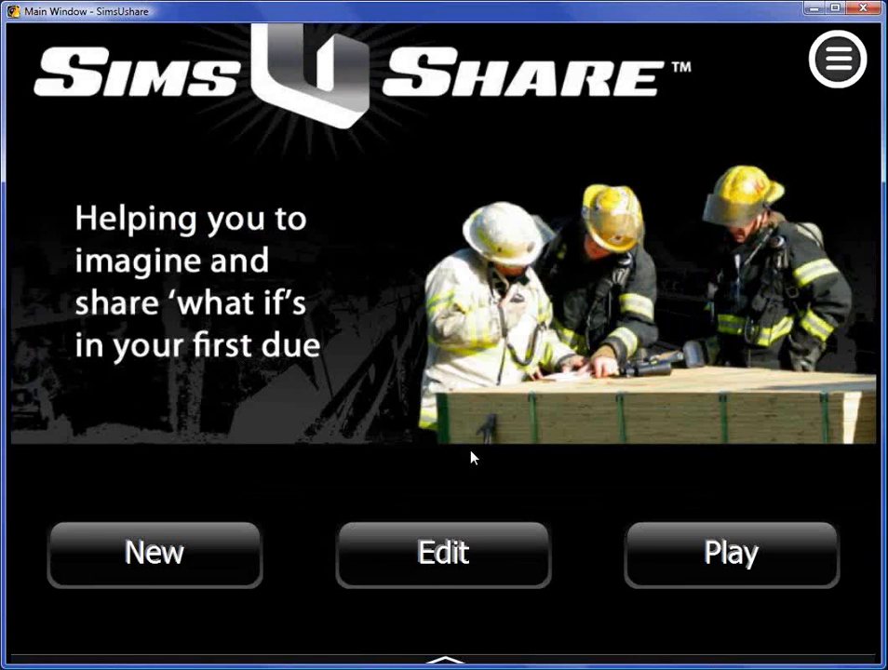
Step: Create a new sim named house from the disk photo showing the white house with a swimming pool
{"action": "left_click", "coordinate": [168, 551]}
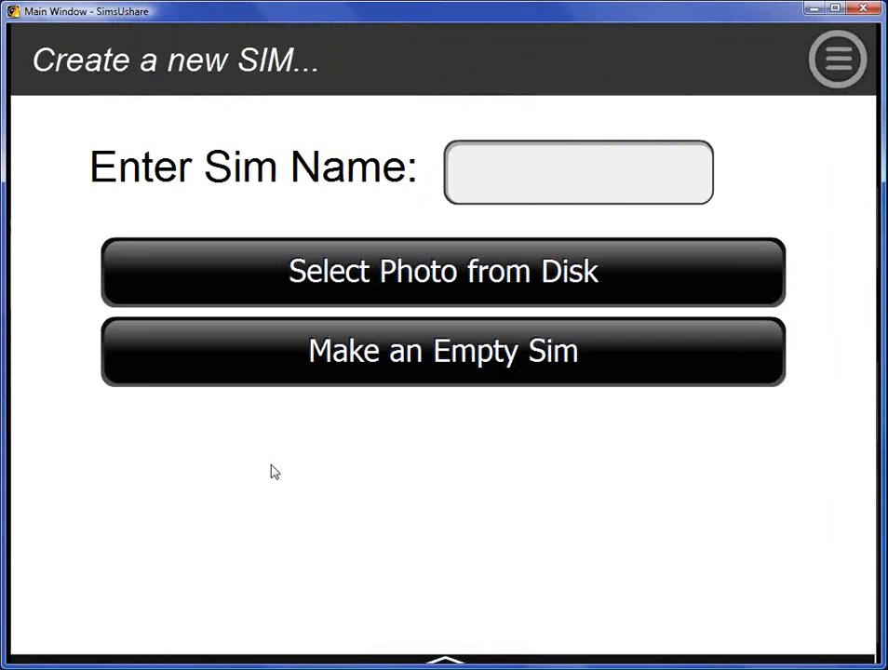
{"action": "left_click", "coordinate": [582, 177]}
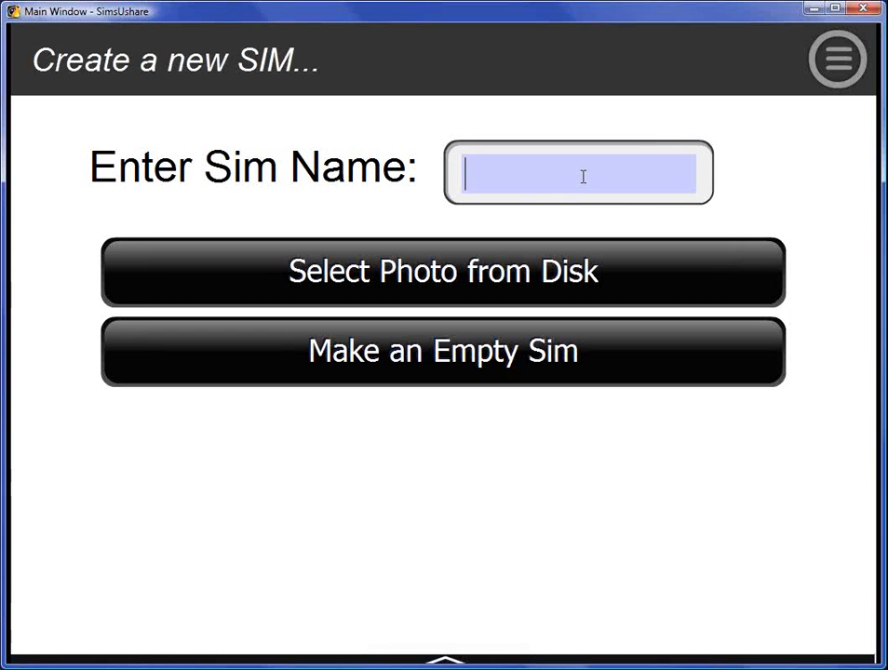
{"action": "type", "text": "house"}
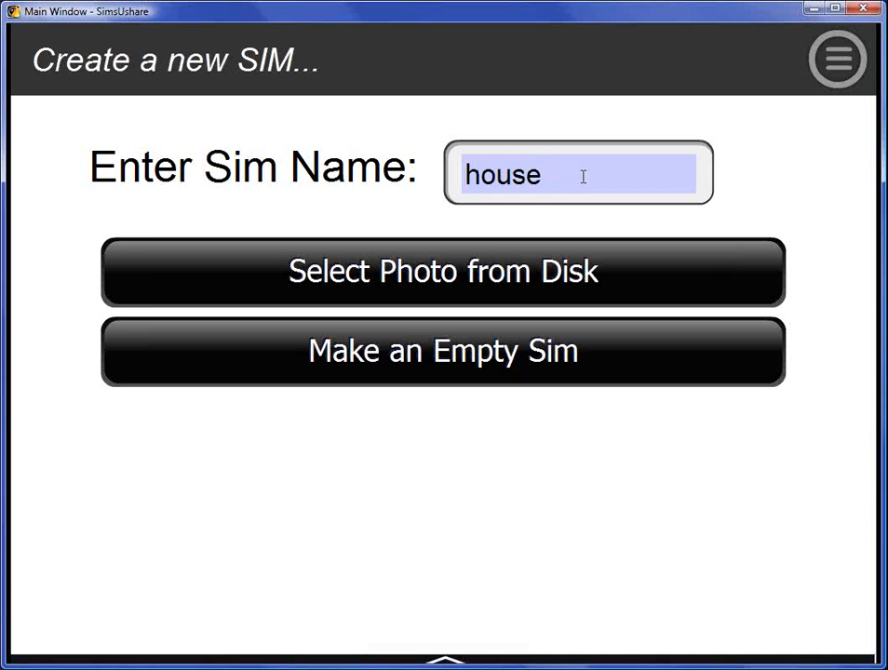
{"action": "left_click", "coordinate": [476, 267]}
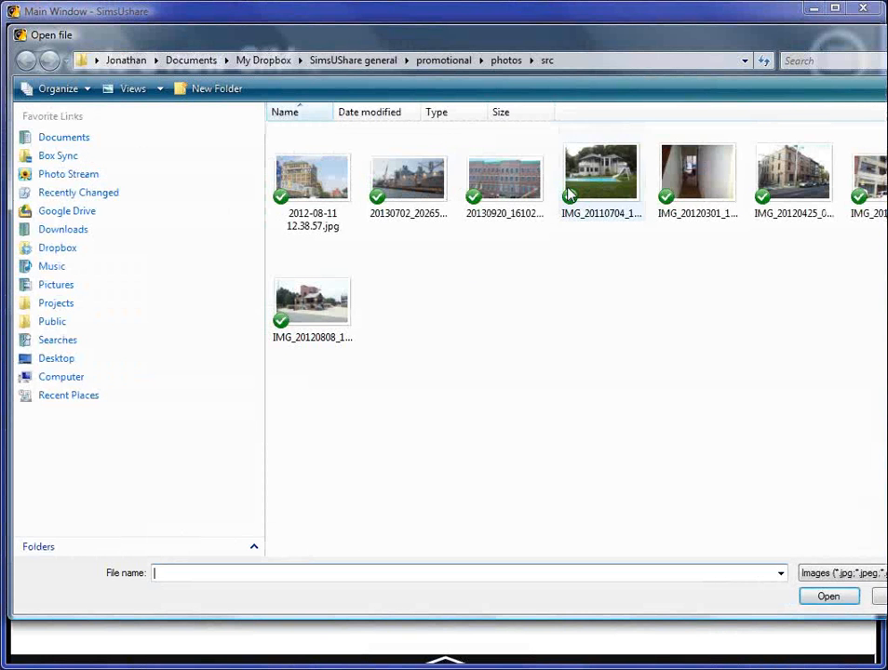
{"action": "left_click", "coordinate": [570, 194]}
{"action": "left_click", "coordinate": [820, 600]}
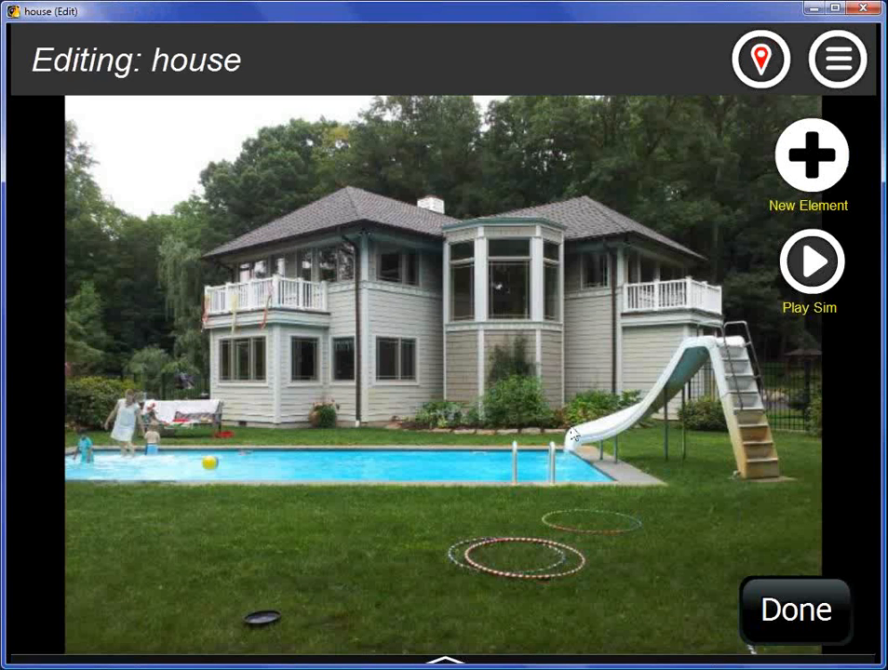
Step: Add a Man element from the Victims category to the house scene
{"action": "left_click", "coordinate": [810, 158]}
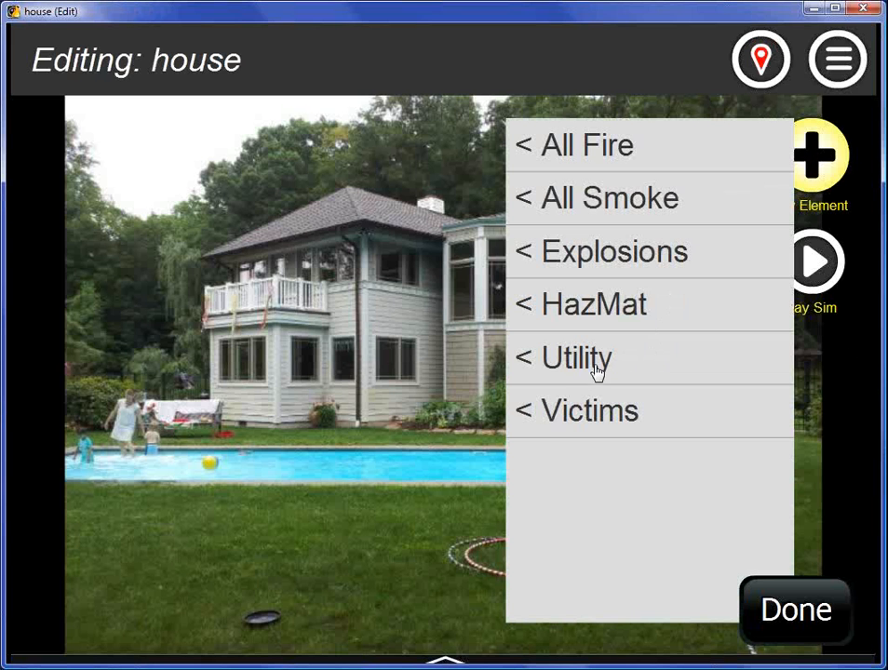
{"action": "left_click", "coordinate": [618, 415]}
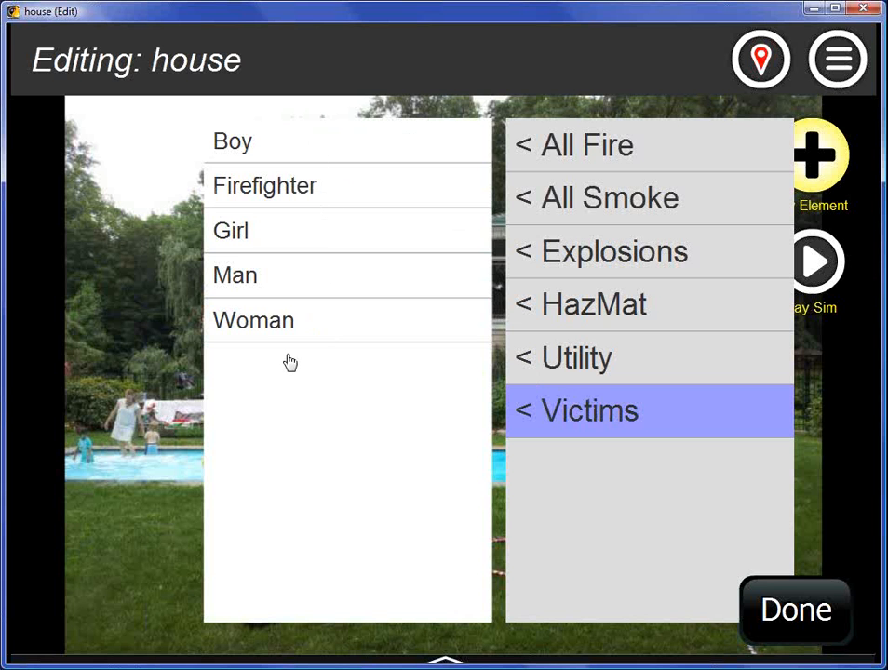
{"action": "left_click", "coordinate": [235, 277]}
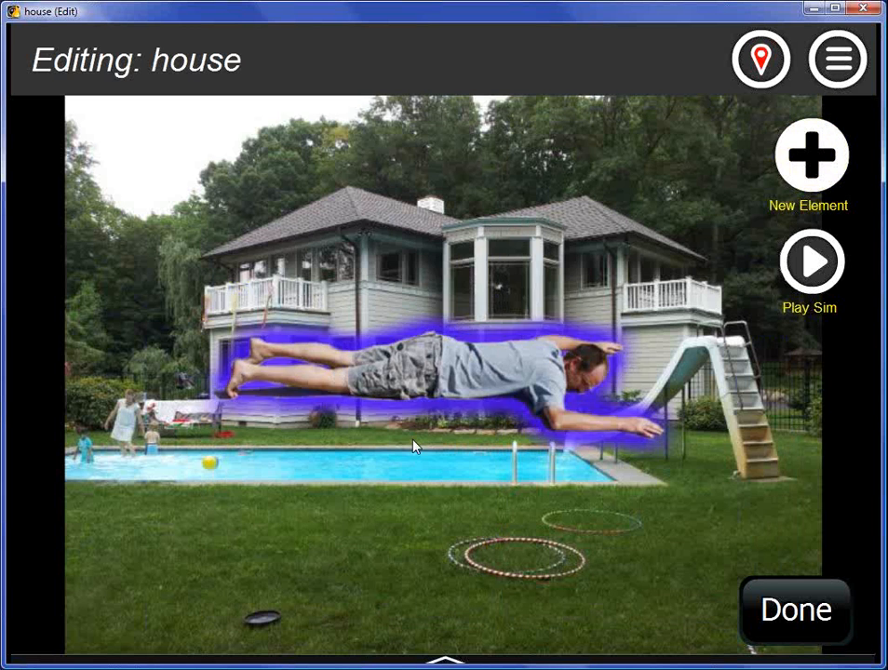
Step: Edit the man victim, scaling him down to fit the scene and moving him below the house's central bay window
{"action": "left_click", "coordinate": [448, 384]}
{"action": "left_click_drag", "start_coordinate": [448, 385], "coordinate": [534, 321]}
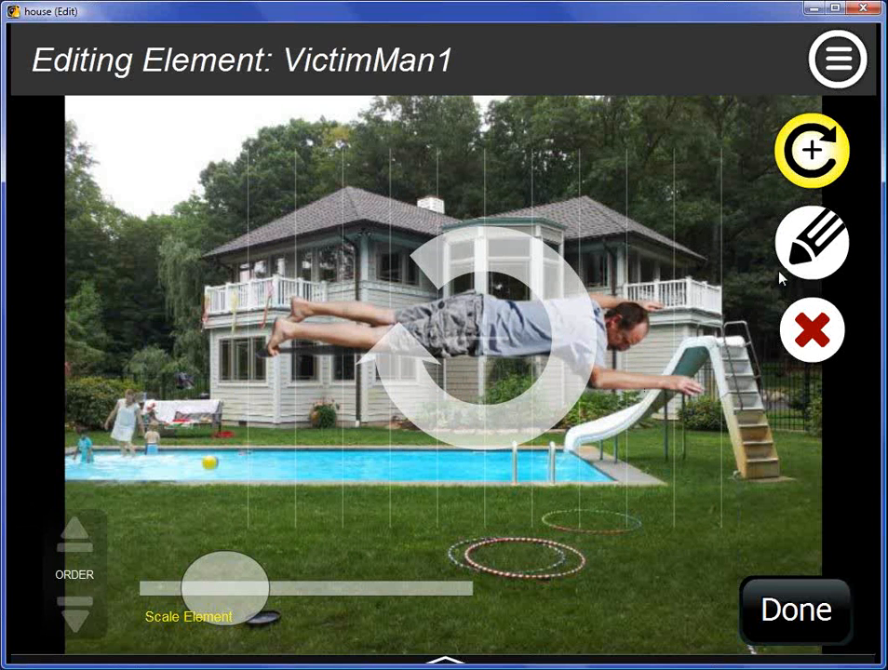
{"action": "left_click_drag", "start_coordinate": [496, 335], "coordinate": [486, 470]}
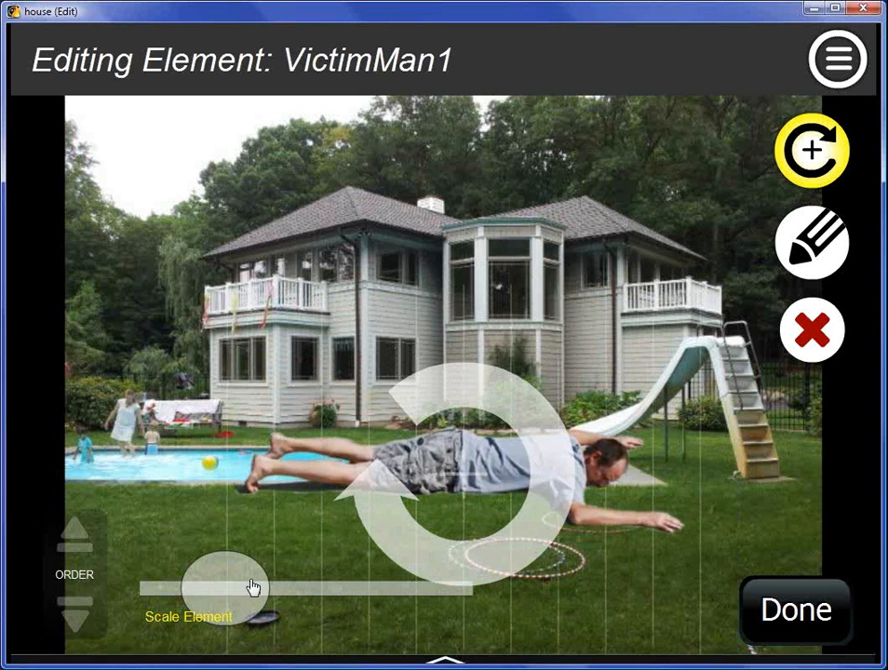
{"action": "left_click_drag", "start_coordinate": [253, 587], "coordinate": [231, 600]}
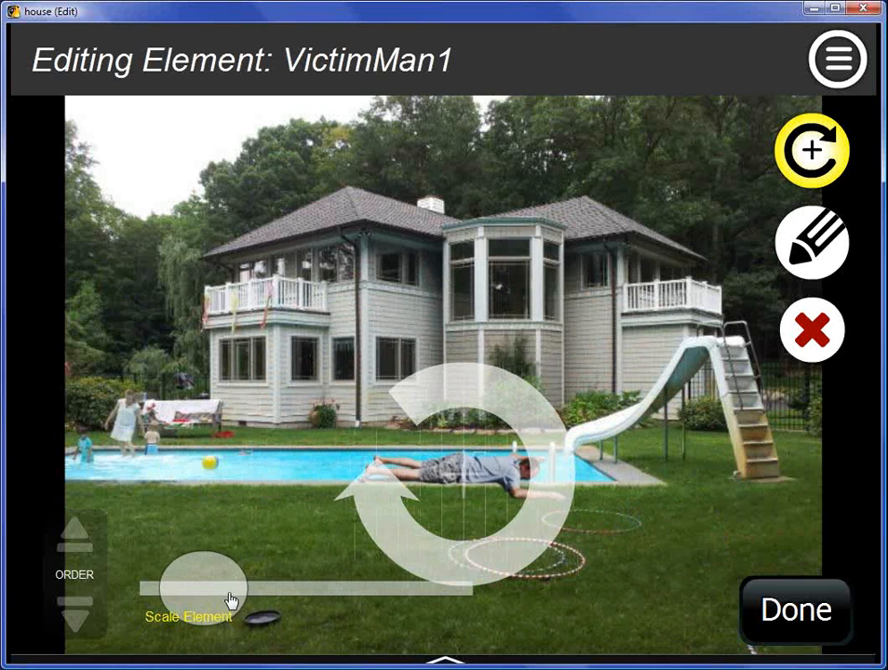
{"action": "left_click_drag", "start_coordinate": [288, 596], "coordinate": [233, 594]}
{"action": "left_click_drag", "start_coordinate": [459, 476], "coordinate": [548, 343]}
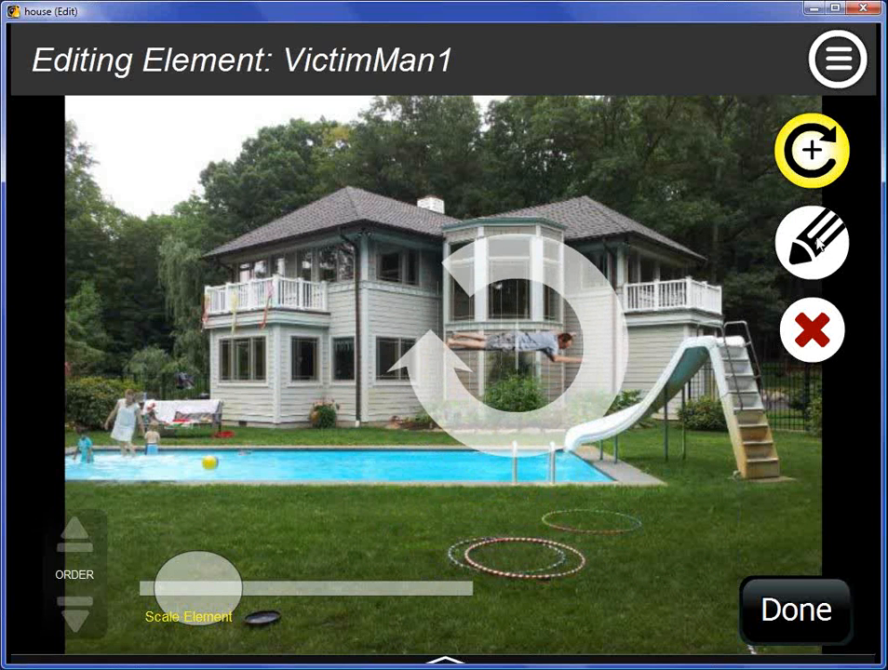
Step: Preview the man victim's Prone towards camera, On side, Crawling and Standing postures, and set his posture to At window
{"action": "left_click", "coordinate": [827, 236]}
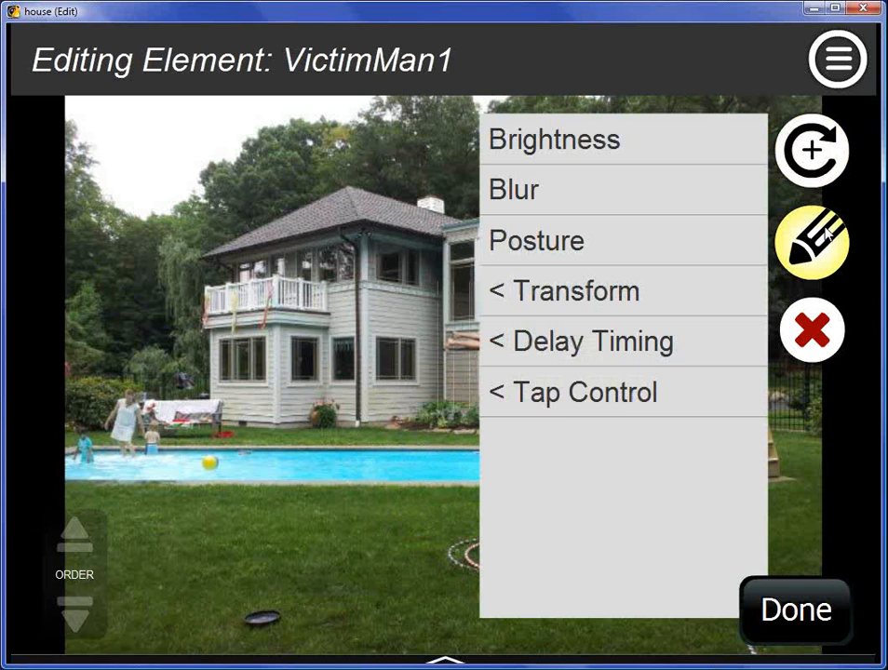
{"action": "left_click", "coordinate": [547, 251]}
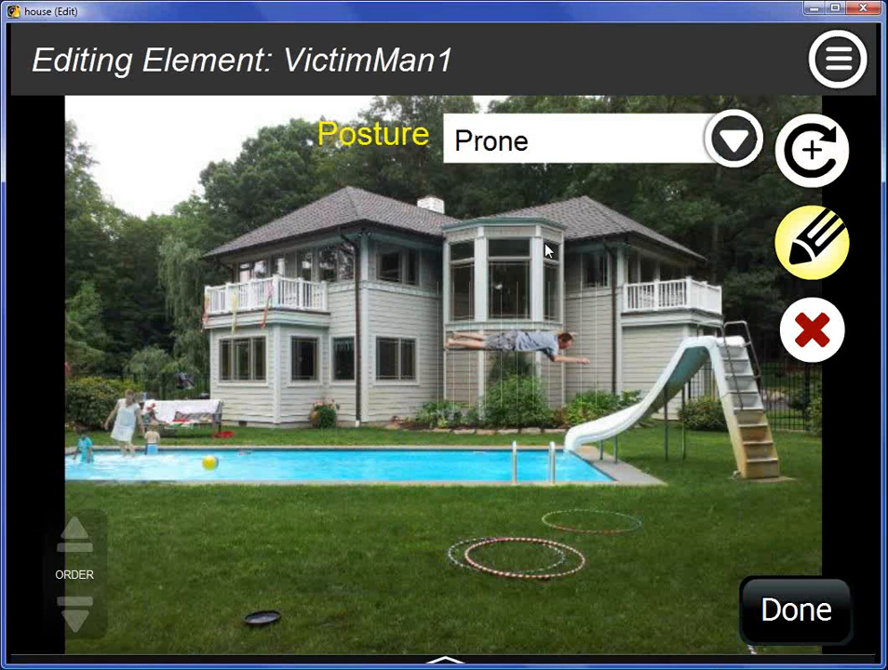
{"action": "left_click", "coordinate": [724, 156]}
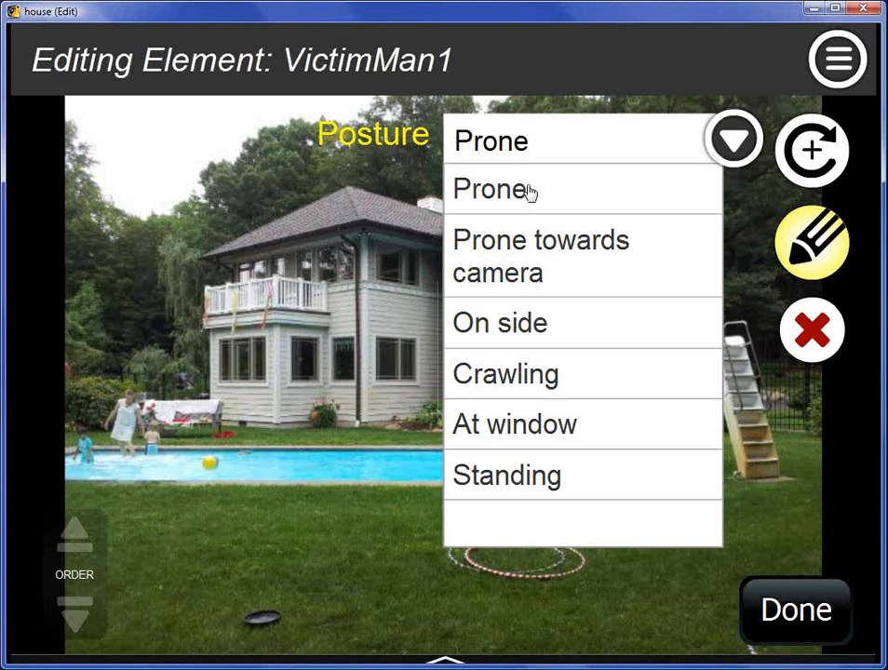
{"action": "left_click", "coordinate": [518, 257]}
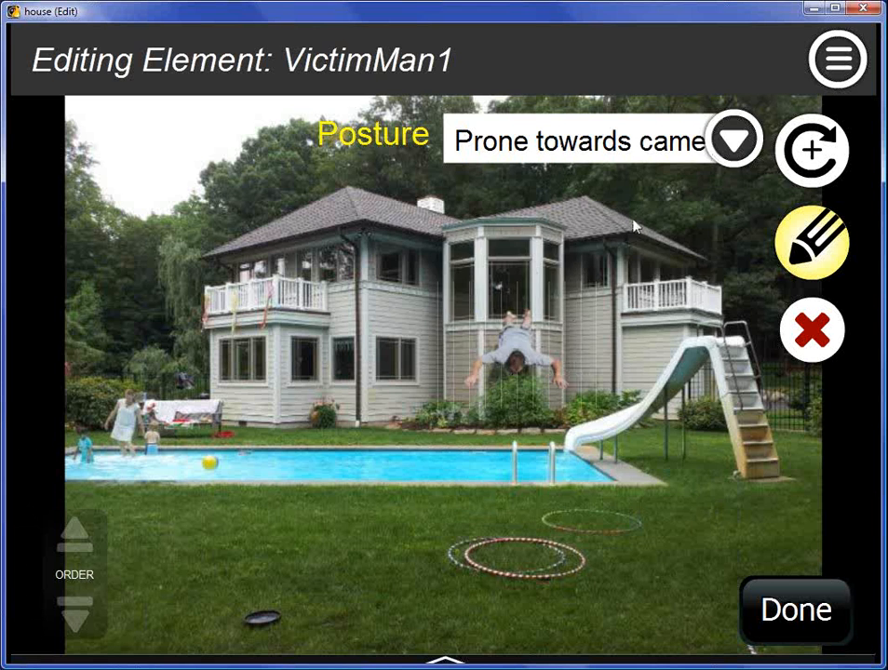
{"action": "left_click", "coordinate": [734, 139]}
{"action": "left_click", "coordinate": [548, 323]}
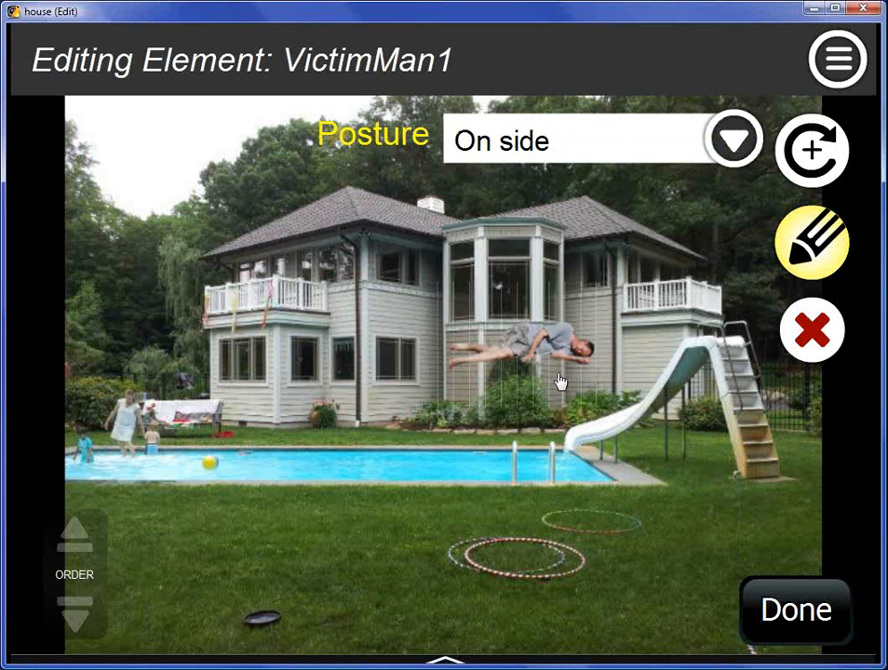
{"action": "left_click", "coordinate": [731, 142]}
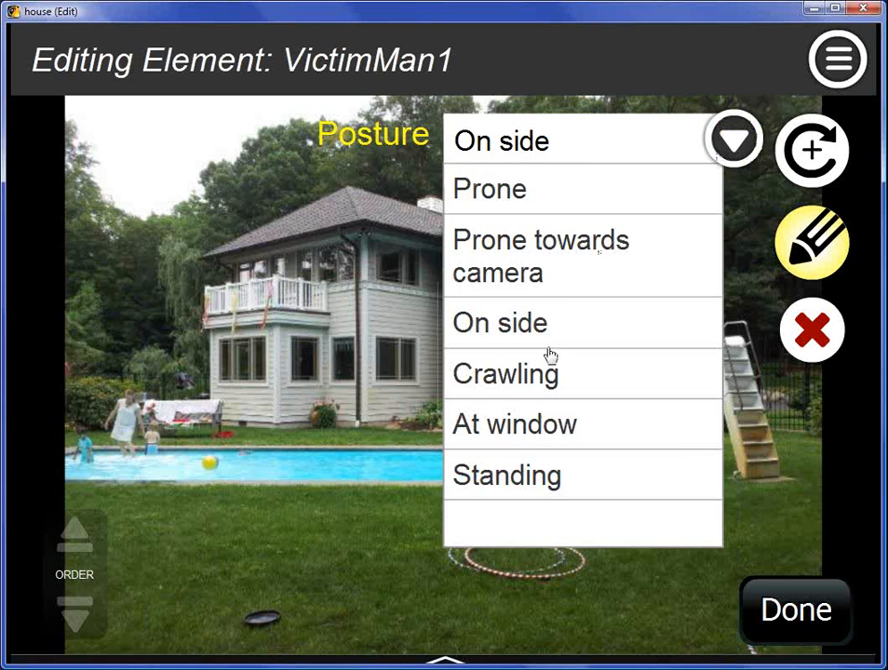
{"action": "left_click", "coordinate": [547, 372]}
{"action": "left_click", "coordinate": [734, 141]}
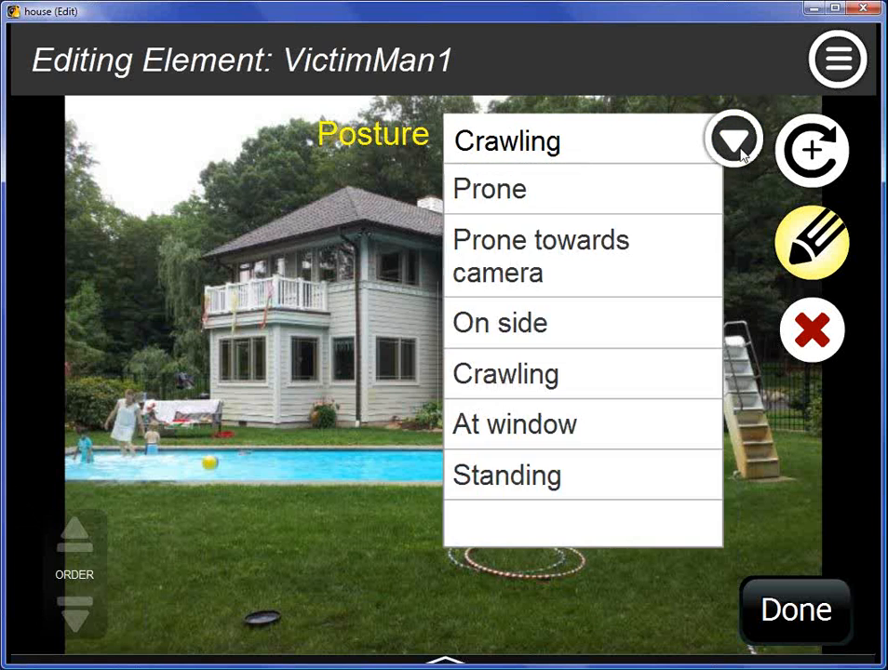
{"action": "left_click", "coordinate": [547, 425]}
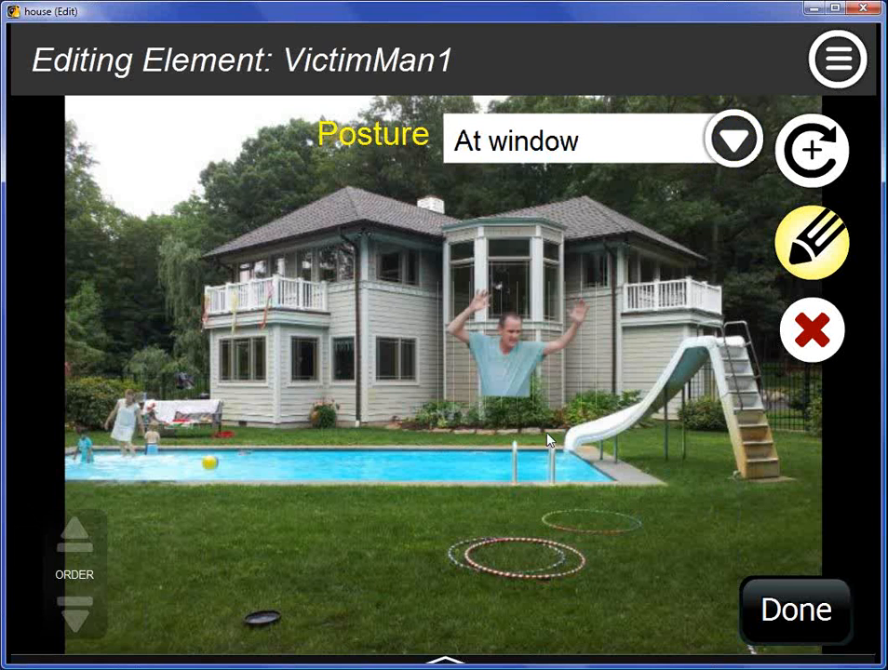
{"action": "left_click", "coordinate": [727, 154]}
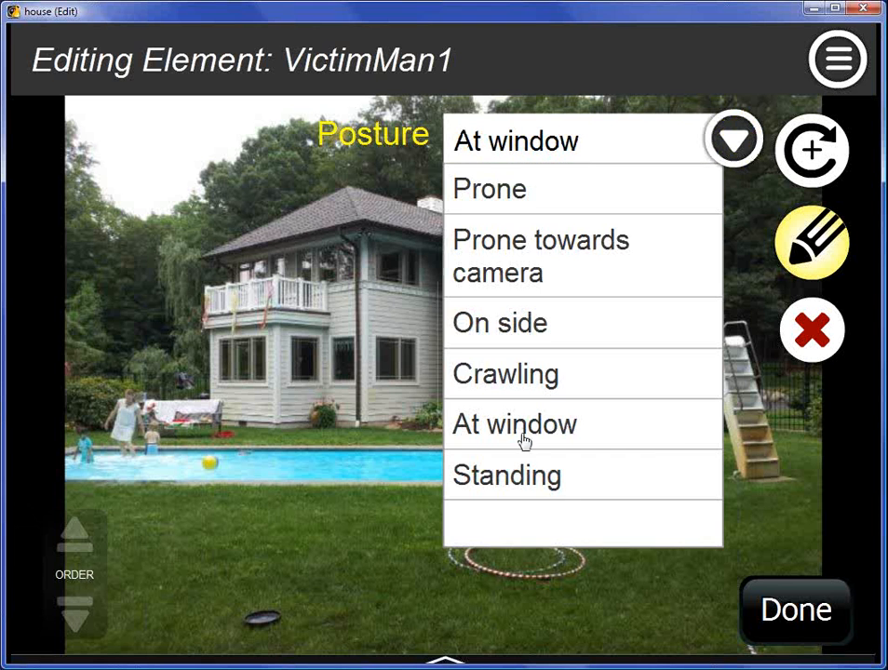
{"action": "left_click", "coordinate": [523, 474]}
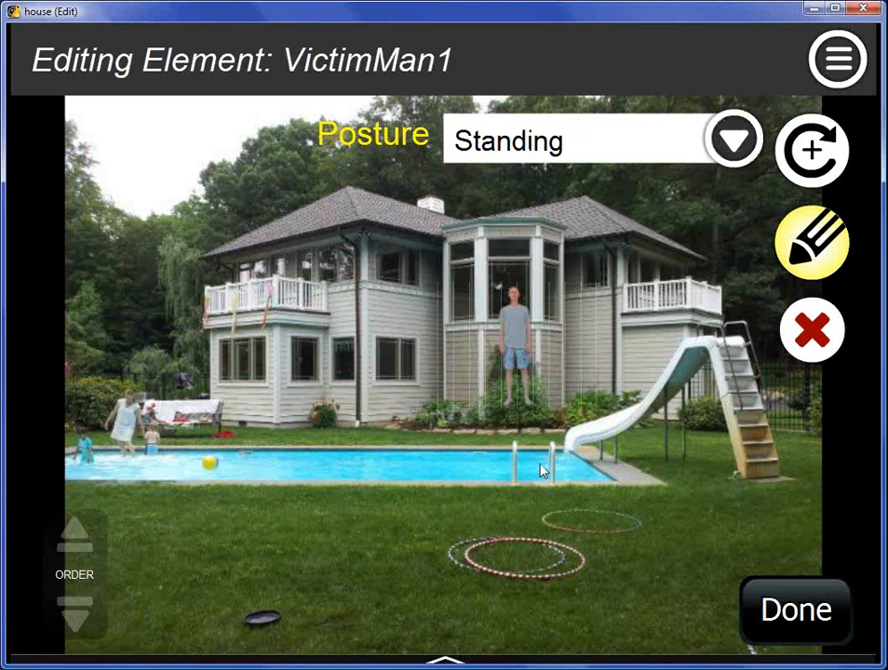
{"action": "left_click", "coordinate": [727, 155]}
{"action": "left_click", "coordinate": [549, 422]}
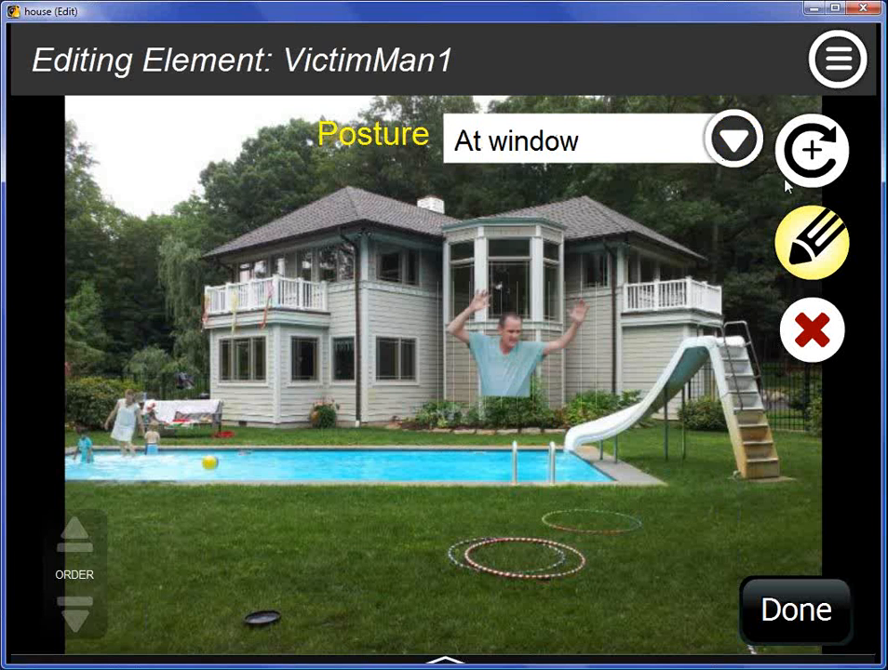
Step: Shrink the man victim to window size, place him in the upper-floor window beside the balcony, and finish editing him
{"action": "left_click", "coordinate": [810, 151]}
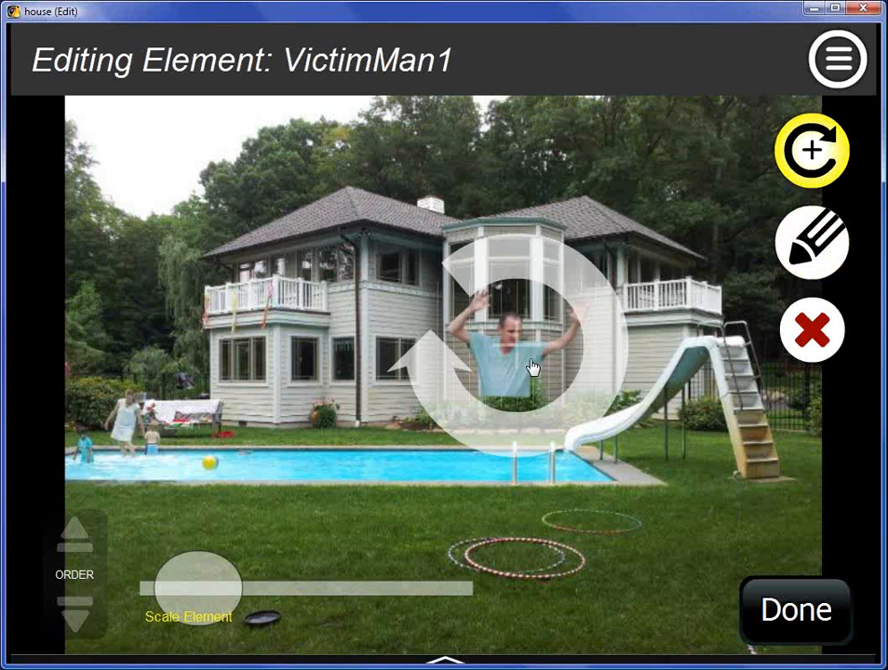
{"action": "left_click_drag", "start_coordinate": [532, 368], "coordinate": [414, 286]}
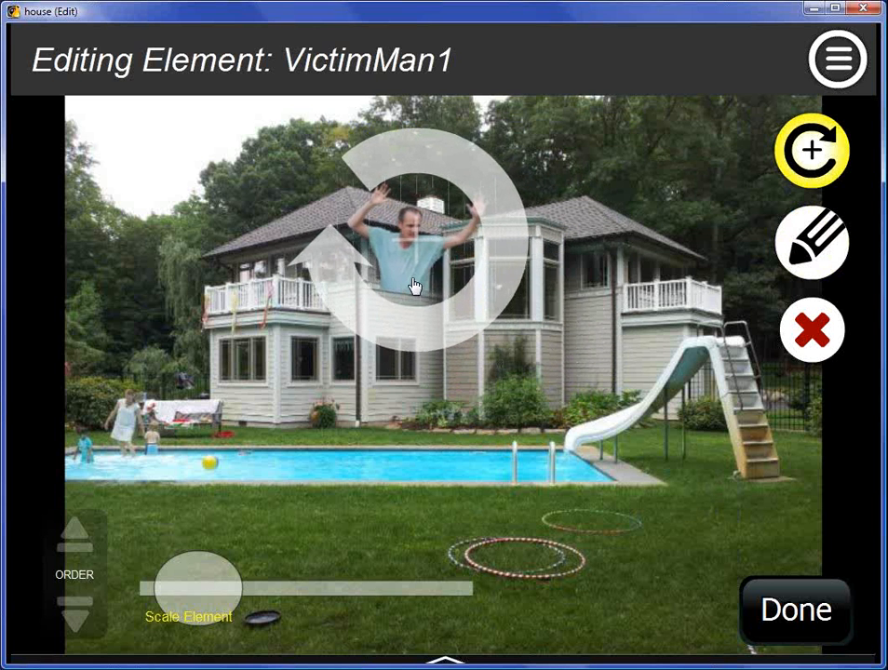
{"action": "left_click_drag", "start_coordinate": [198, 580], "coordinate": [190, 589]}
{"action": "left_click_drag", "start_coordinate": [412, 259], "coordinate": [391, 281]}
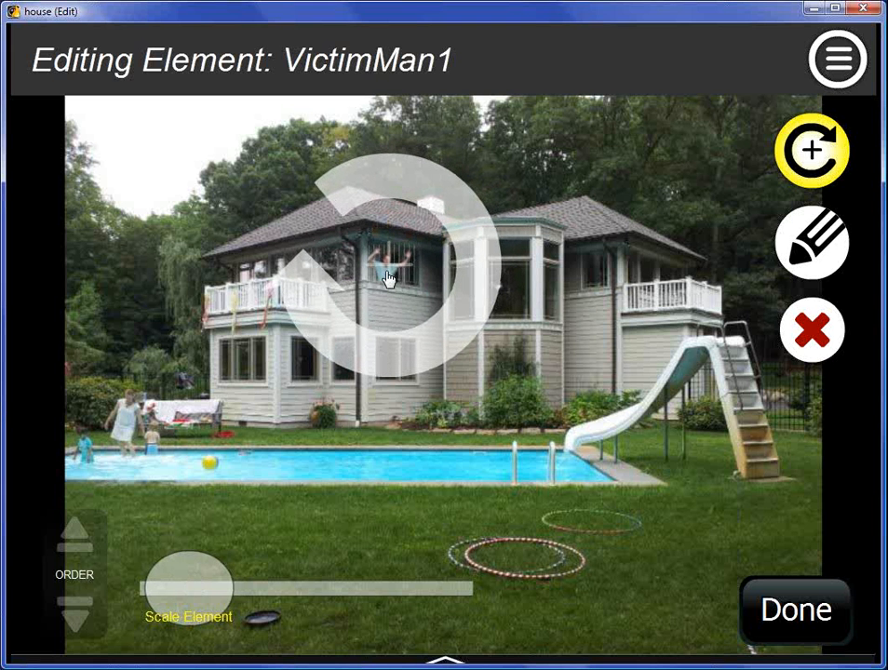
{"action": "left_click", "coordinate": [761, 601]}
Step: Add a Laminar smoke element from the All Smoke category and move it over the house's central bay window
{"action": "left_click", "coordinate": [802, 167]}
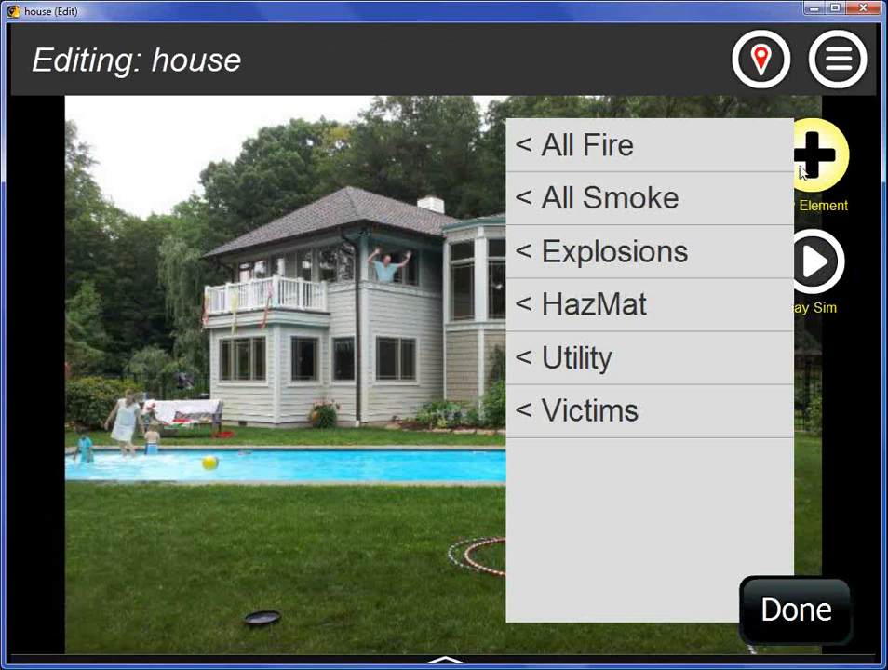
{"action": "left_click", "coordinate": [660, 195]}
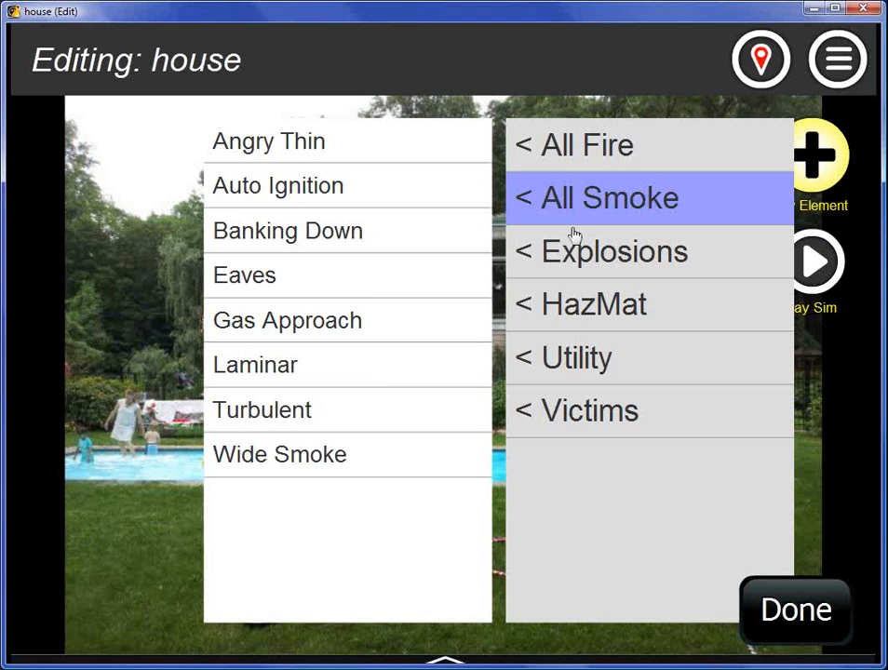
{"action": "left_click", "coordinate": [286, 366]}
{"action": "left_click_drag", "start_coordinate": [453, 514], "coordinate": [403, 218]}
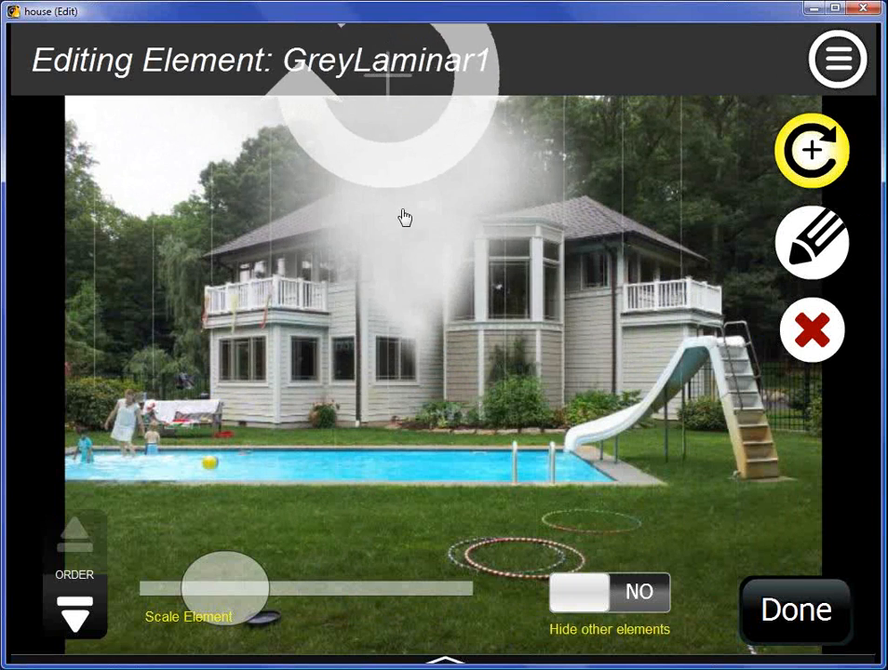
{"action": "left_click_drag", "start_coordinate": [402, 286], "coordinate": [476, 251]}
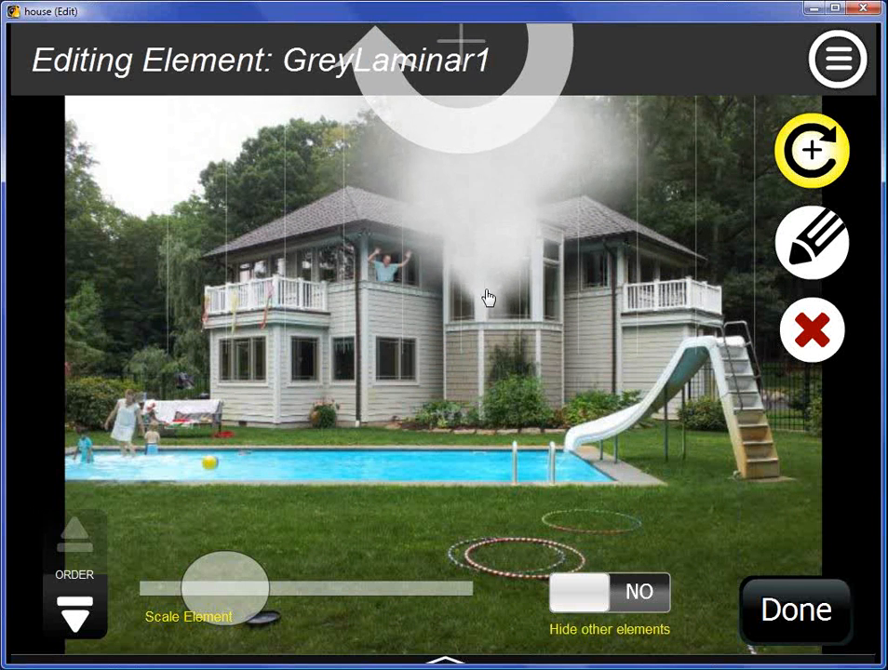
Step: Send the laminar smoke behind the man victim, move it to rise from his window, and finish editing it
{"action": "left_click", "coordinate": [83, 612]}
{"action": "left_click_drag", "start_coordinate": [444, 296], "coordinate": [406, 203]}
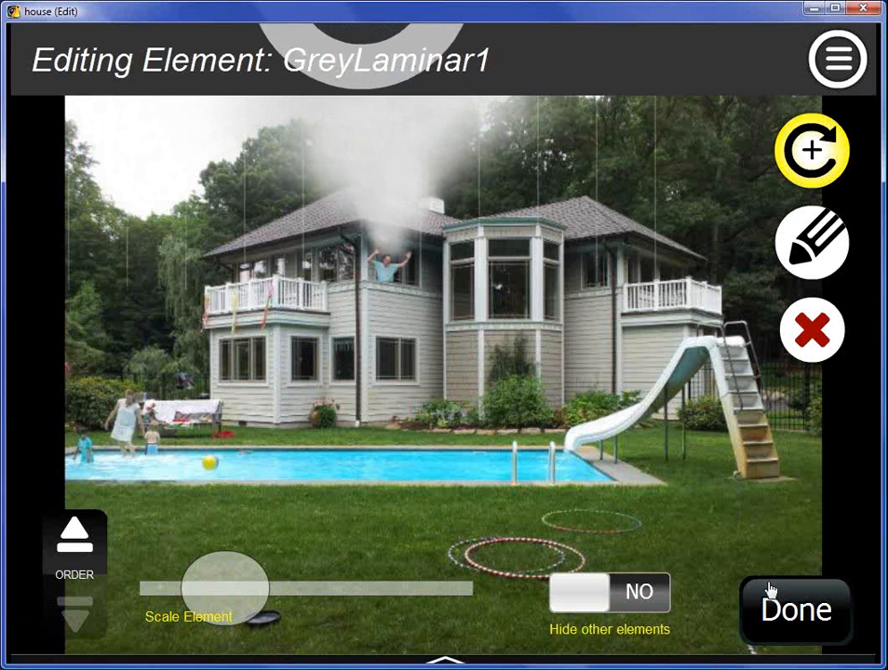
{"action": "left_click", "coordinate": [792, 609]}
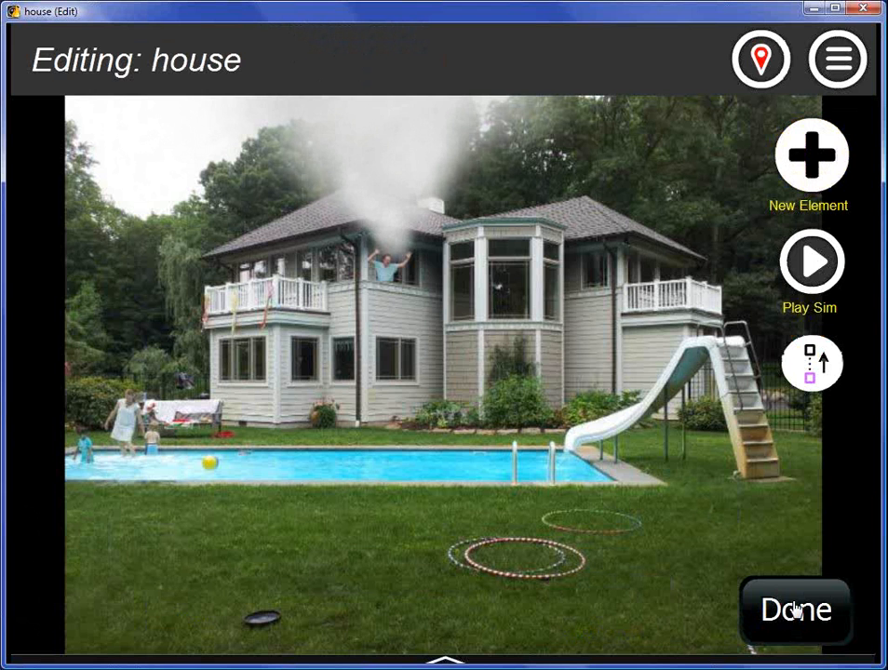
Step: Play the sim, test hiding and showing the man victim, and return to editing
{"action": "left_click", "coordinate": [799, 282]}
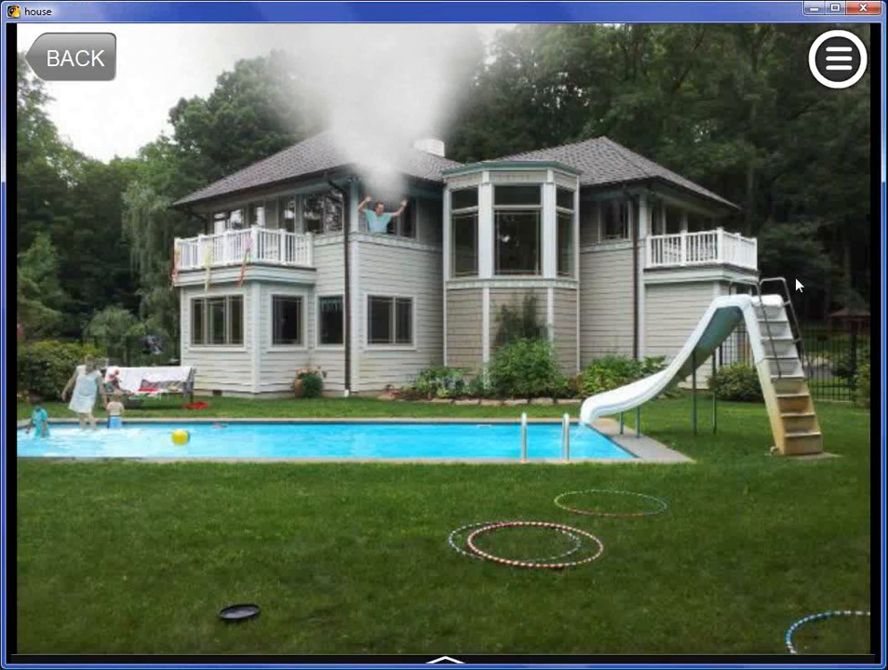
{"action": "left_click", "coordinate": [812, 80]}
{"action": "left_click", "coordinate": [729, 212]}
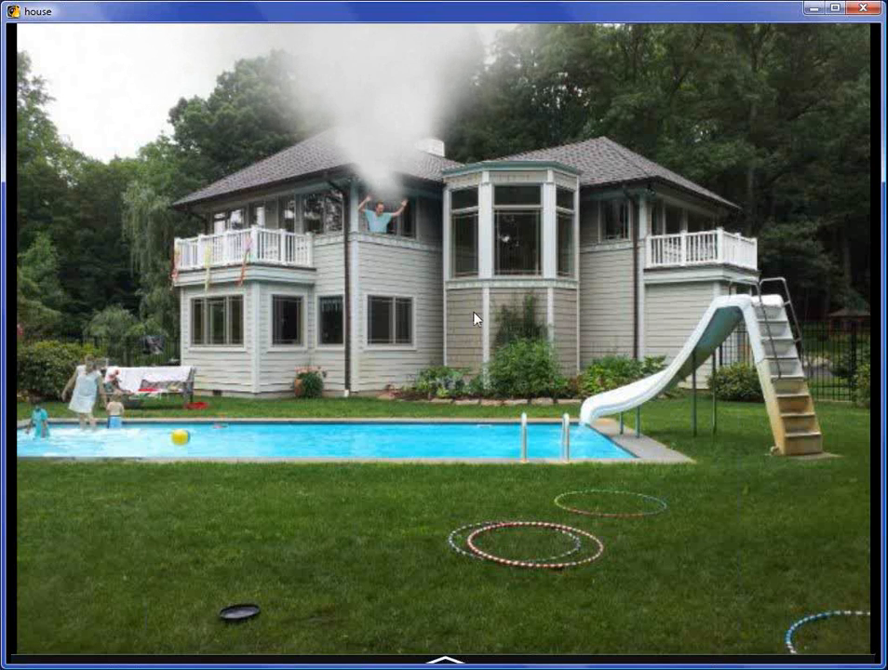
{"action": "left_click", "coordinate": [383, 221]}
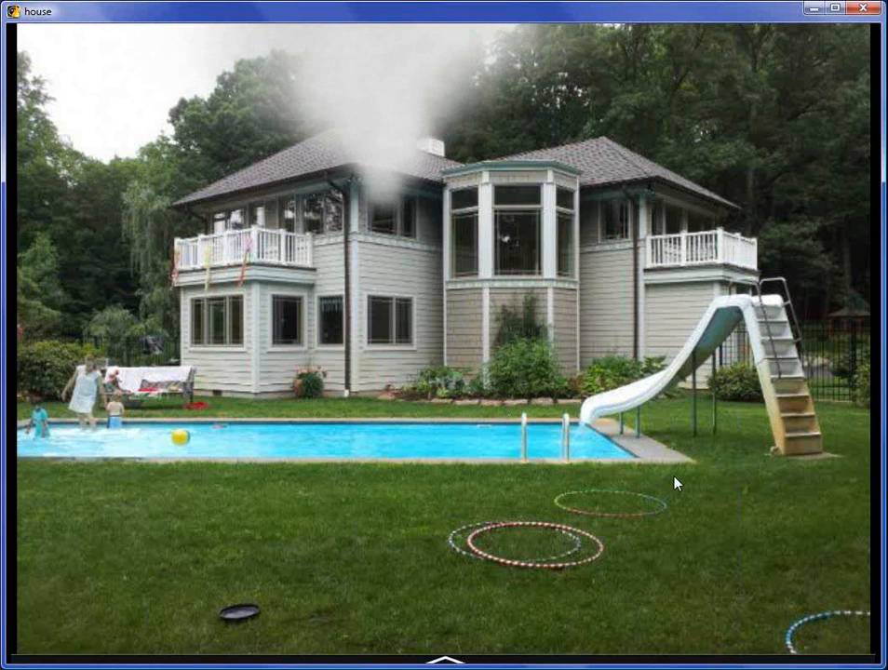
{"action": "left_click", "coordinate": [377, 219]}
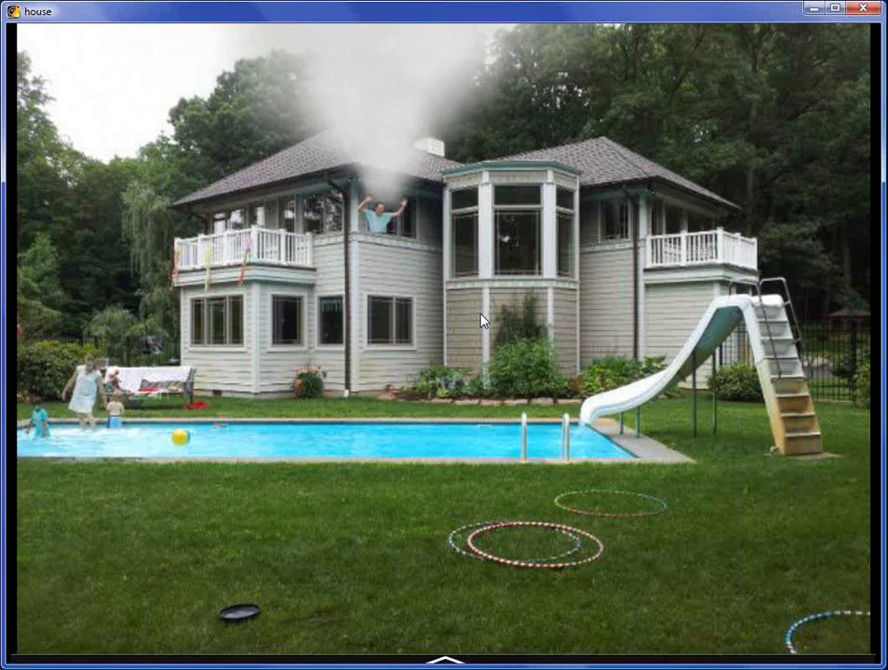
{"action": "key", "text": "Escape"}
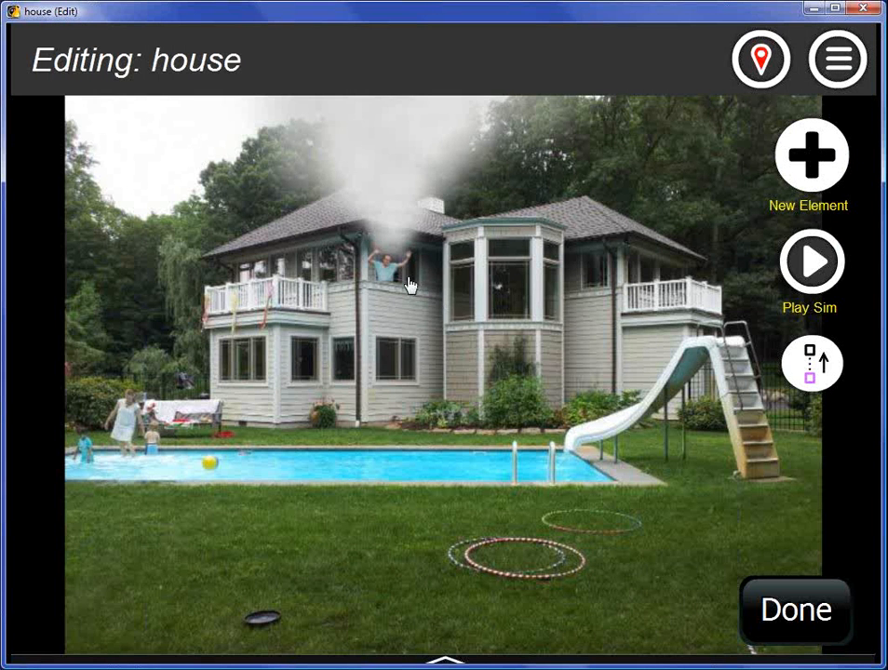
Step: Enlarge the man victim for a closer look and reduce his brightness slightly
{"action": "left_click", "coordinate": [394, 277]}
{"action": "left_click_drag", "start_coordinate": [195, 613], "coordinate": [214, 607]}
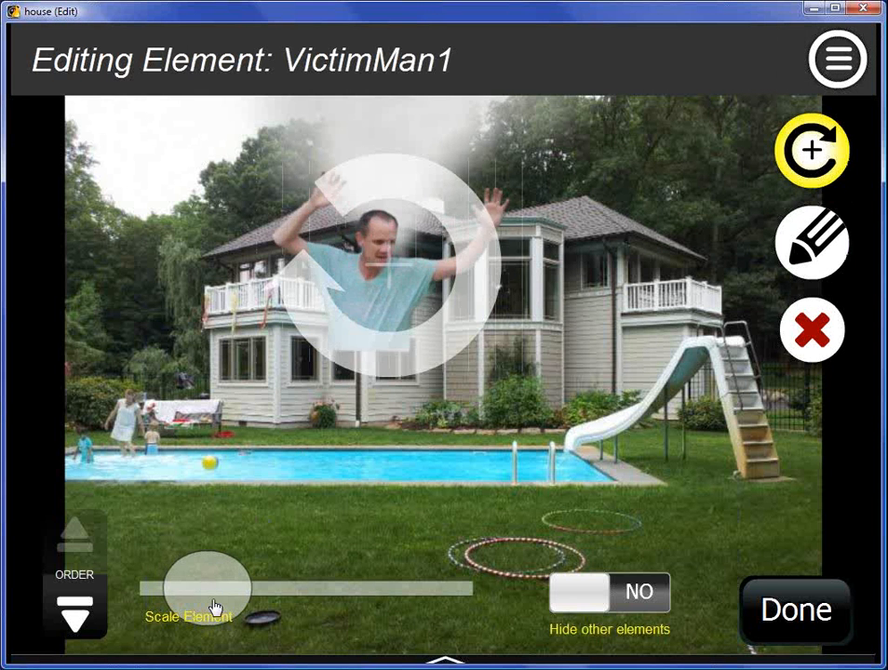
{"action": "left_click", "coordinate": [811, 242]}
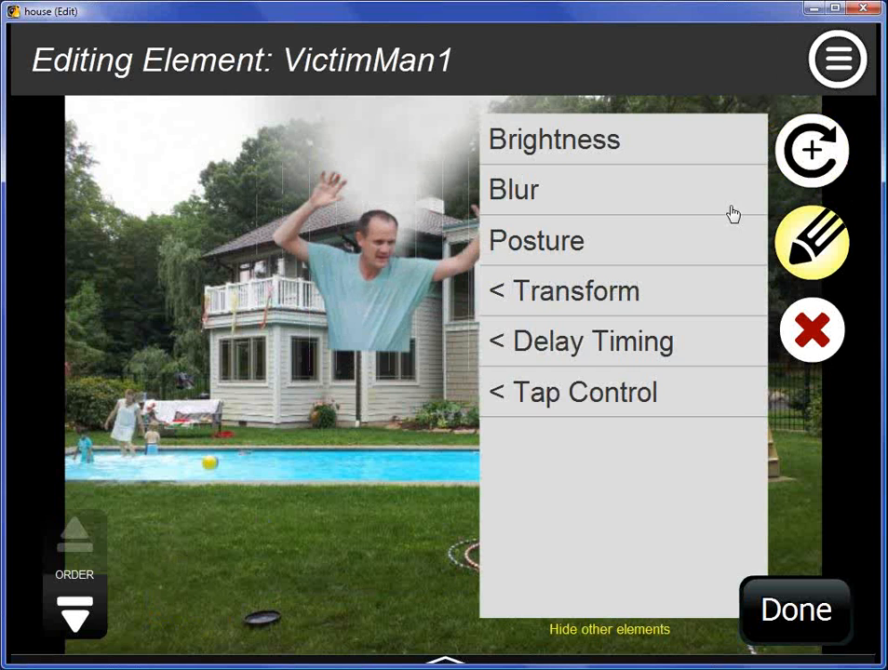
{"action": "left_click", "coordinate": [606, 142]}
{"action": "mouse_move", "coordinate": [296, 596]}
{"action": "left_mouse_down"}
{"action": "mouse_move", "coordinate": [303, 597]}
{"action": "mouse_move", "coordinate": [264, 605]}
{"action": "mouse_move", "coordinate": [248, 619]}
{"action": "mouse_move", "coordinate": [284, 612]}
{"action": "left_mouse_up"}
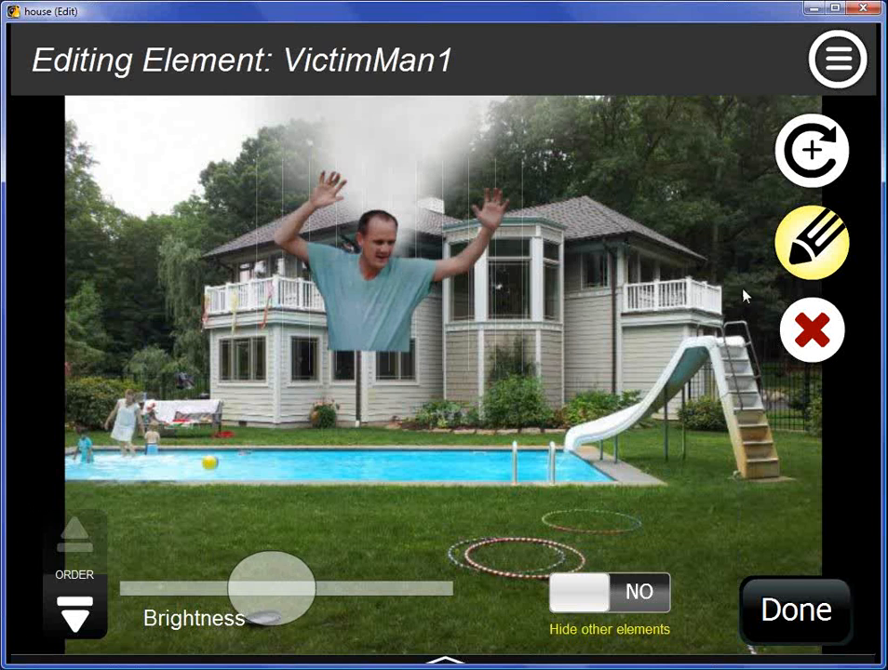
Step: Adjust the man victim's Blur, settling on a slightly raised amount
{"action": "left_click", "coordinate": [581, 190]}
{"action": "left_click", "coordinate": [600, 201]}
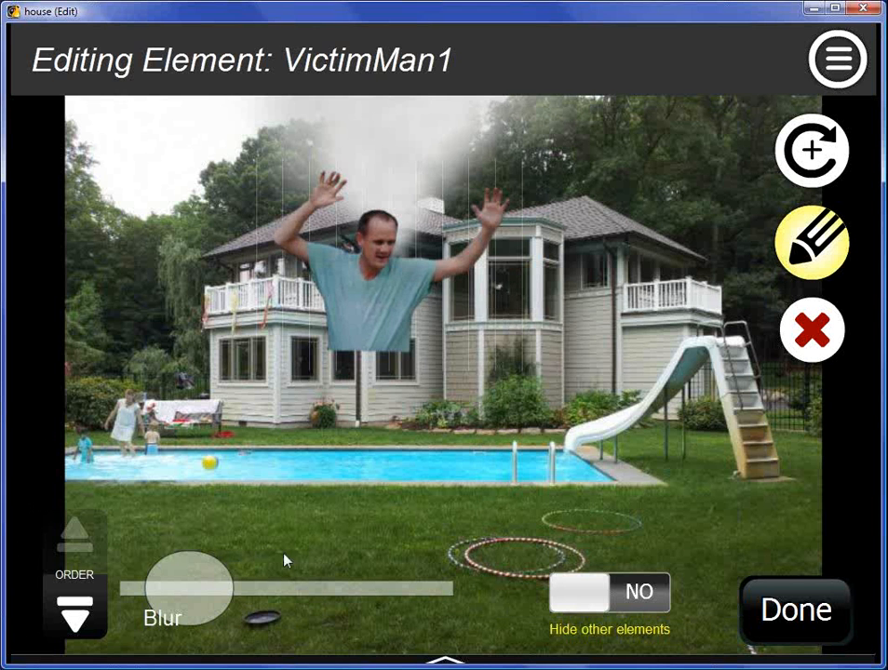
{"action": "left_click_drag", "start_coordinate": [208, 591], "coordinate": [115, 608]}
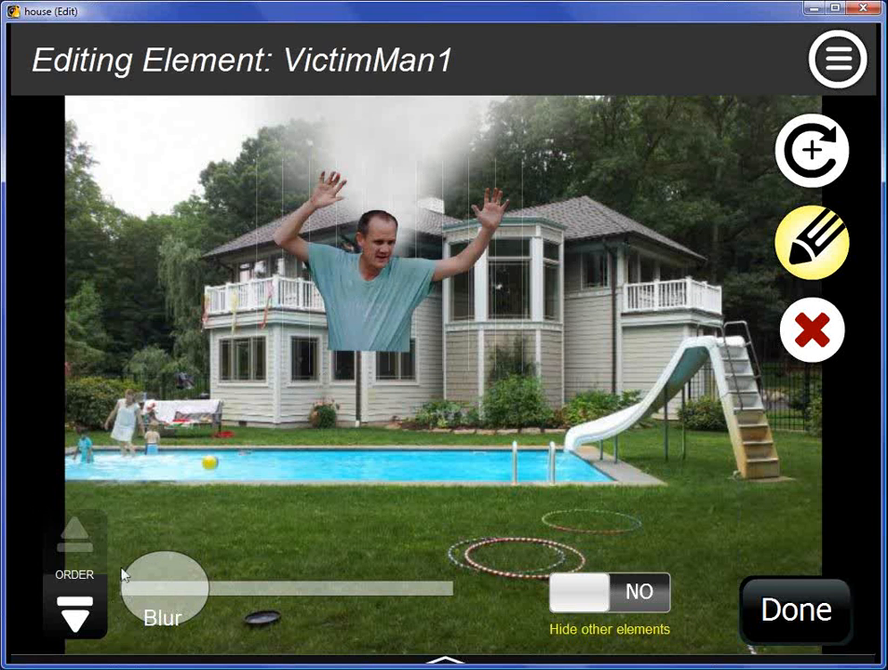
{"action": "mouse_move", "coordinate": [124, 574]}
{"action": "left_mouse_down"}
{"action": "mouse_move", "coordinate": [210, 594]}
{"action": "mouse_move", "coordinate": [202, 596]}
{"action": "left_mouse_up"}
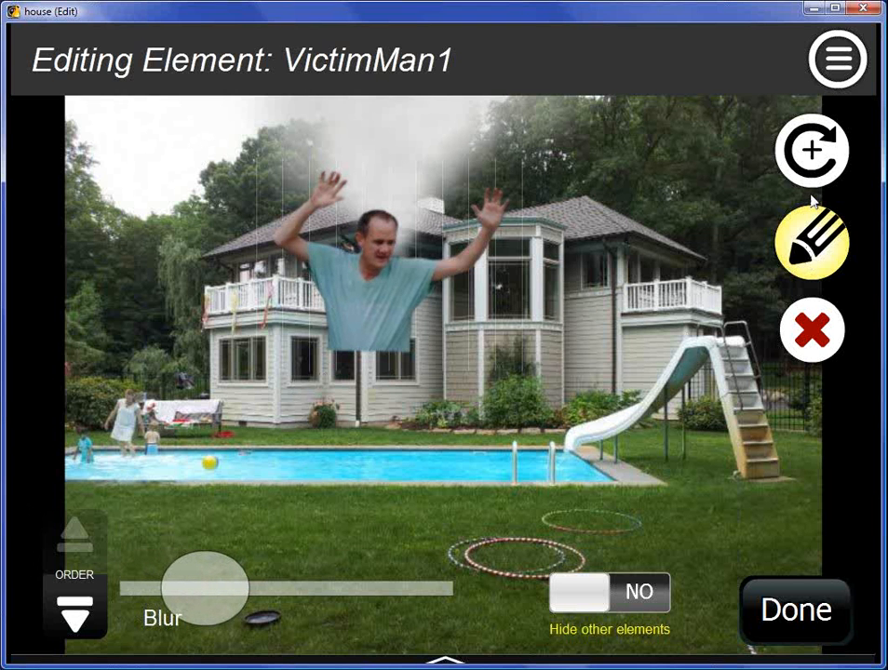
Step: Shrink the man victim back to window size and darken him a little more, ending the edit
{"action": "left_click", "coordinate": [809, 153]}
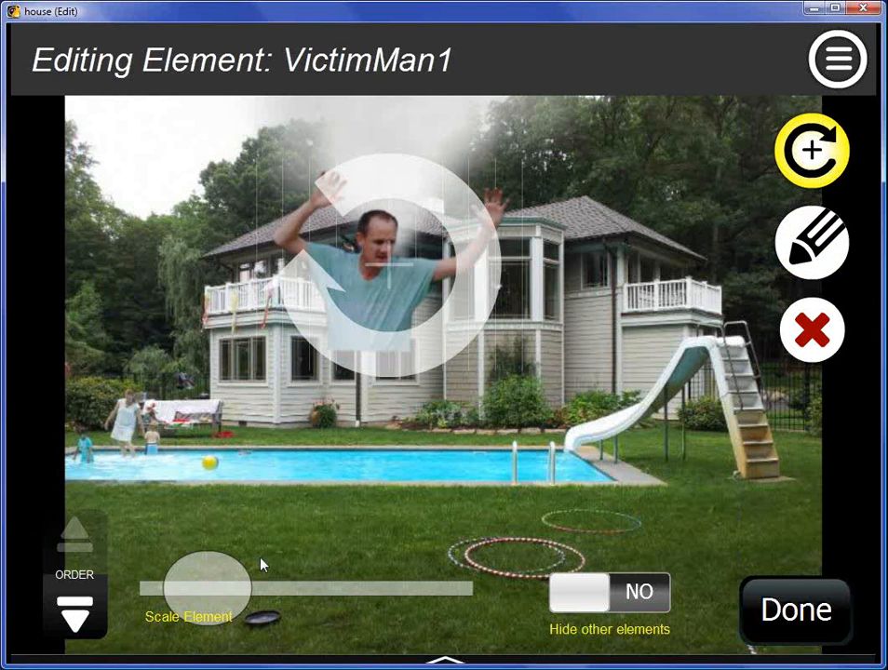
{"action": "left_click_drag", "start_coordinate": [240, 588], "coordinate": [220, 591]}
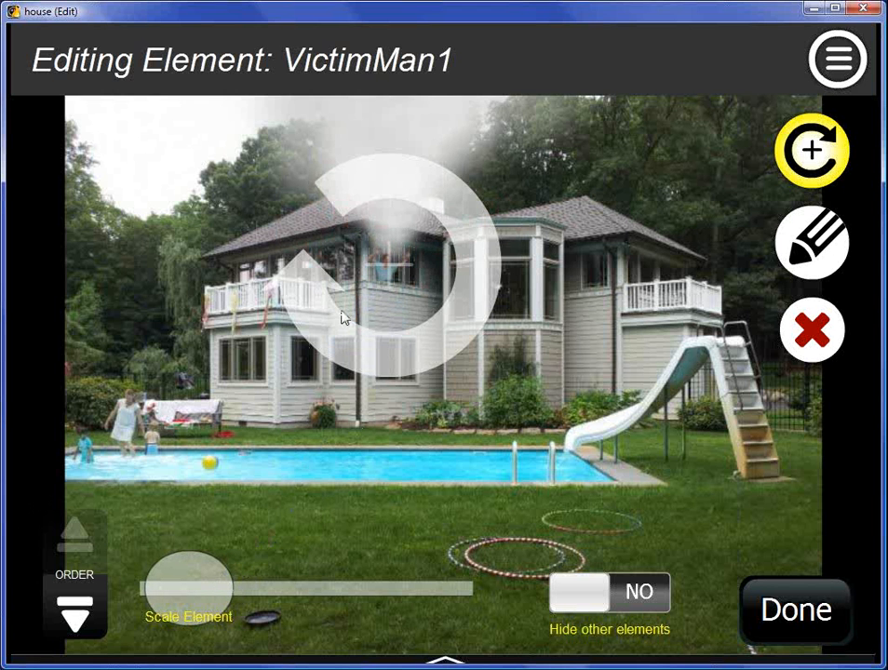
{"action": "left_click", "coordinate": [808, 244]}
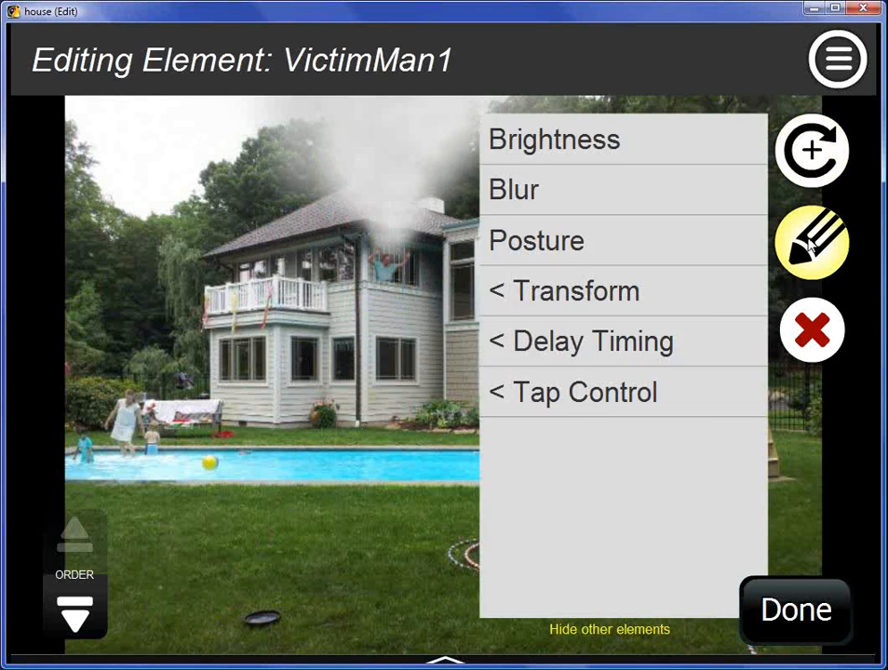
{"action": "left_click", "coordinate": [667, 154]}
{"action": "left_click_drag", "start_coordinate": [297, 602], "coordinate": [283, 605]}
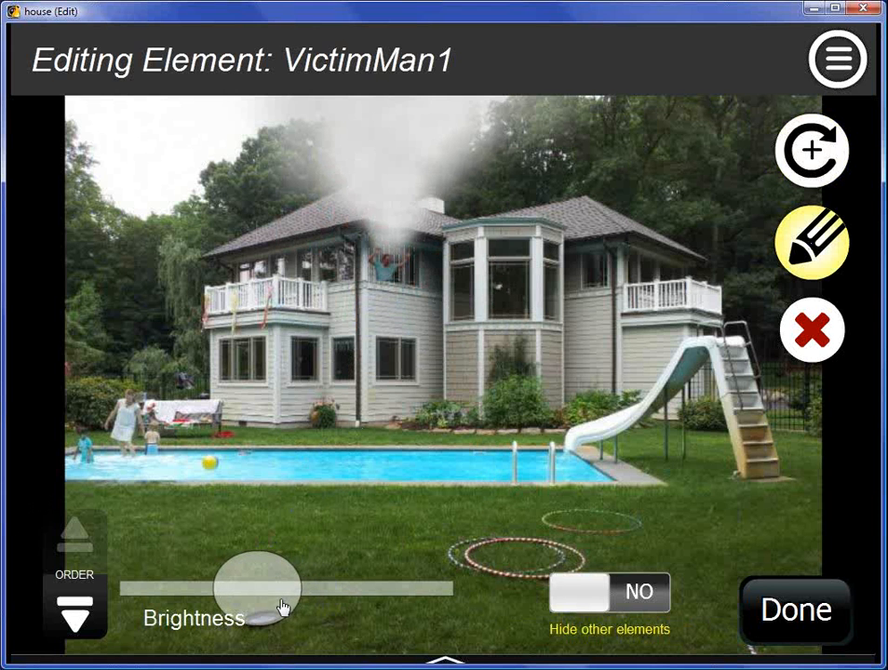
{"action": "left_click", "coordinate": [786, 630]}
{"action": "left_click", "coordinate": [386, 283]}
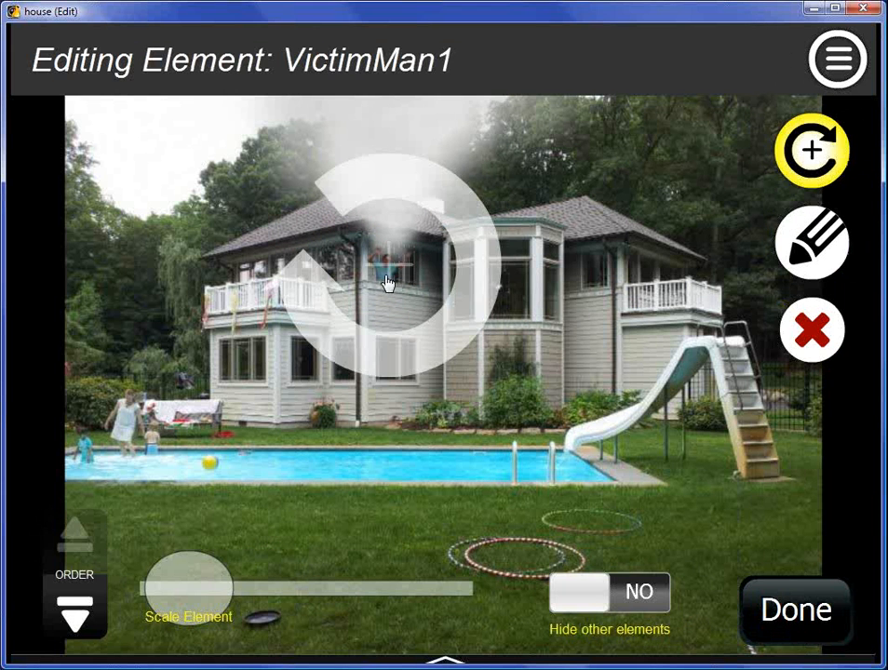
{"action": "left_click", "coordinate": [805, 242]}
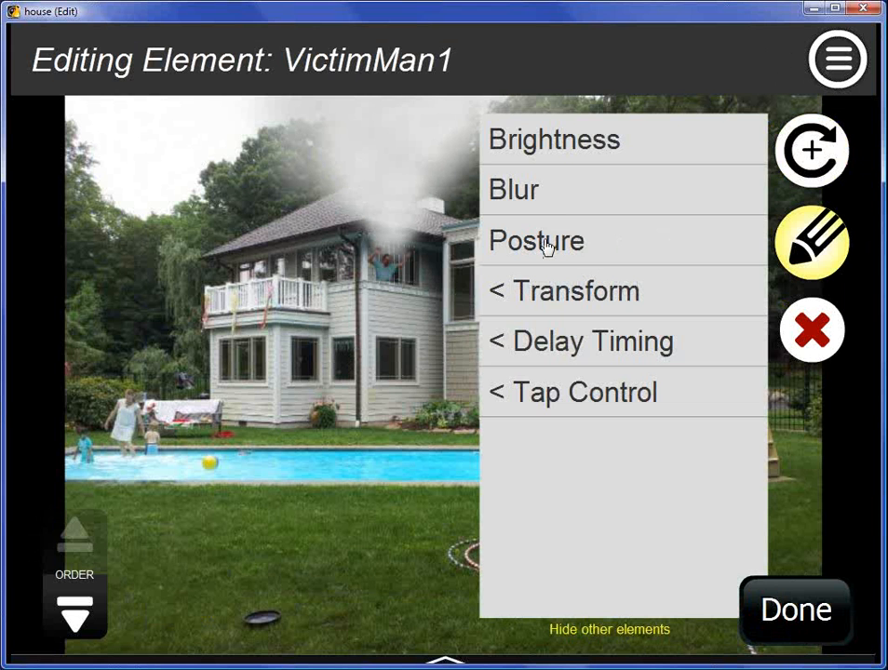
{"action": "left_click", "coordinate": [761, 618]}
Step: Add a Boy element from the Victims category and move him down onto the lawn in front of the pool
{"action": "left_click", "coordinate": [809, 166]}
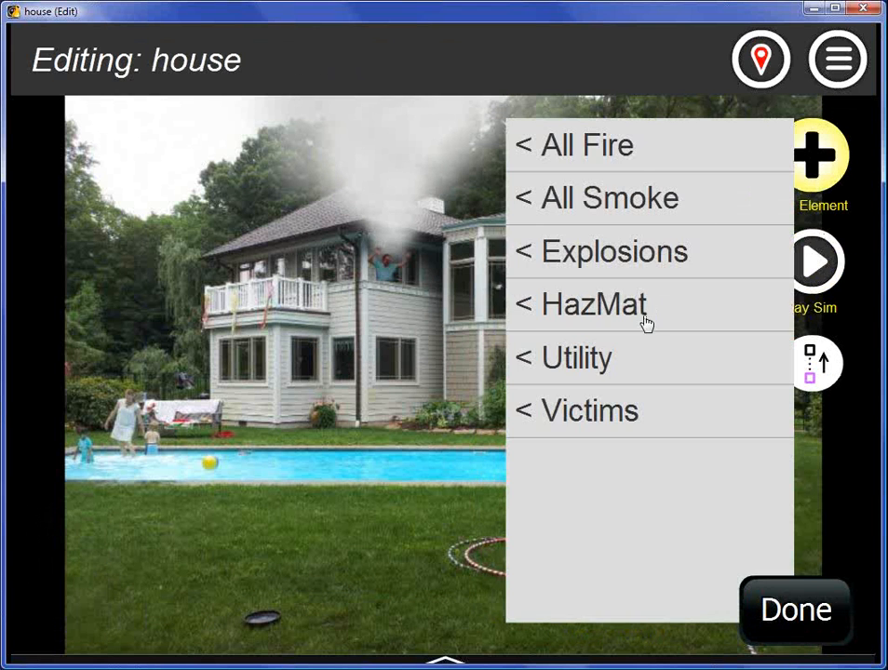
{"action": "left_click", "coordinate": [580, 425]}
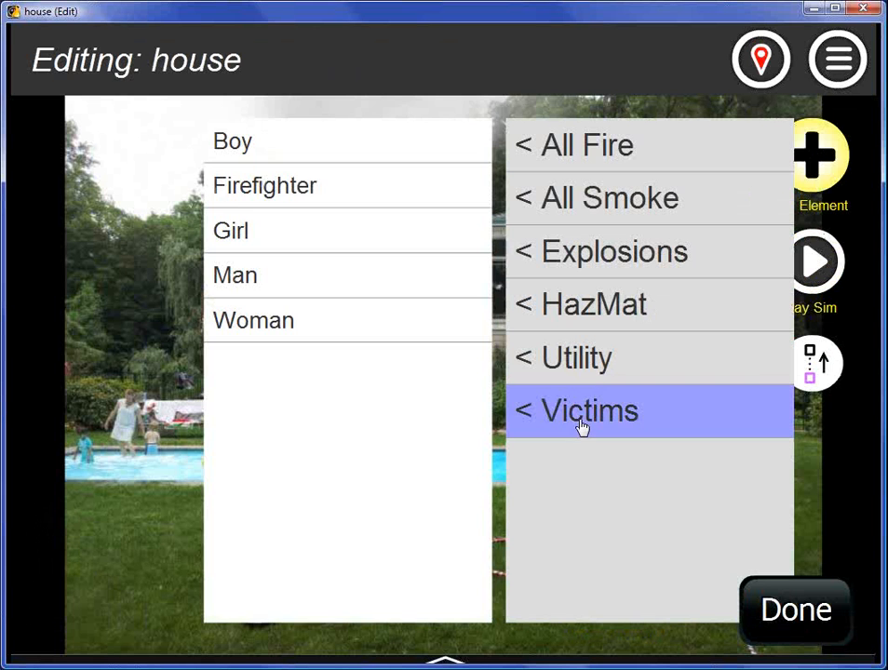
{"action": "left_click", "coordinate": [252, 147]}
{"action": "left_click_drag", "start_coordinate": [358, 355], "coordinate": [347, 516]}
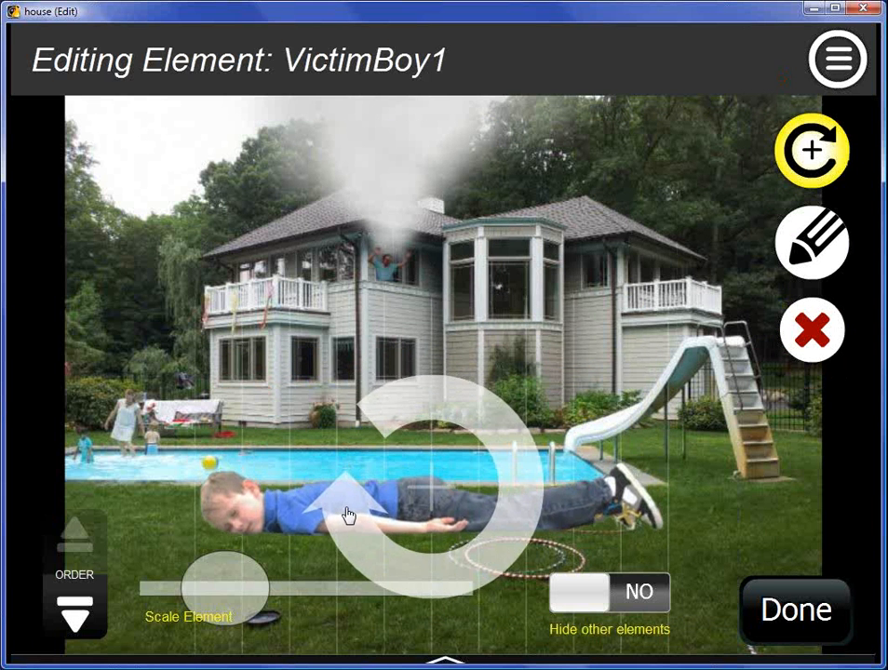
Step: Preview the boy victim's Supine, Crawling and At window postures, and set his posture to Crawling
{"action": "left_click", "coordinate": [811, 242]}
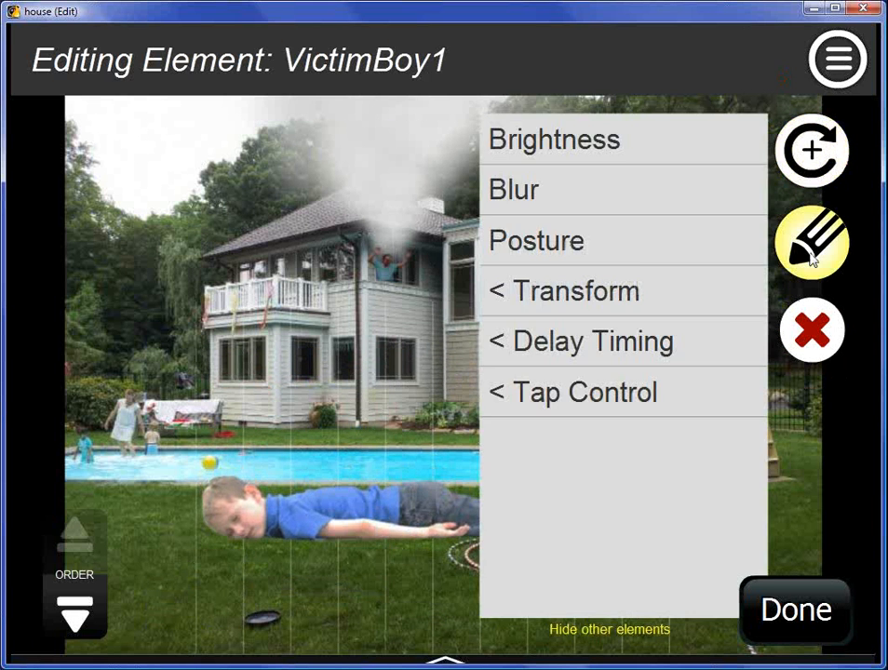
{"action": "left_click", "coordinate": [626, 248]}
{"action": "left_click", "coordinate": [525, 148]}
{"action": "left_click", "coordinate": [518, 244]}
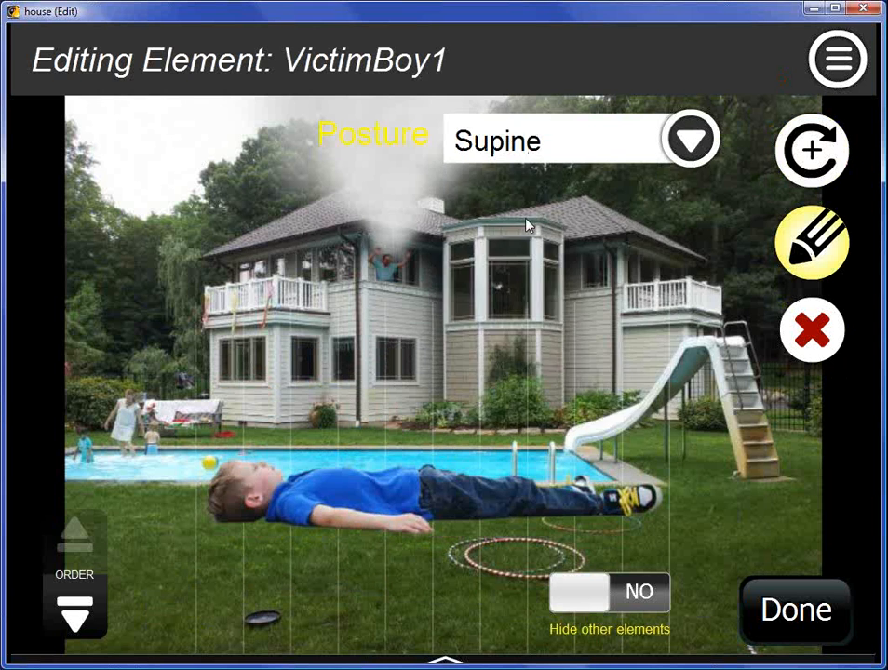
{"action": "left_click", "coordinate": [524, 140]}
{"action": "left_click", "coordinate": [526, 291]}
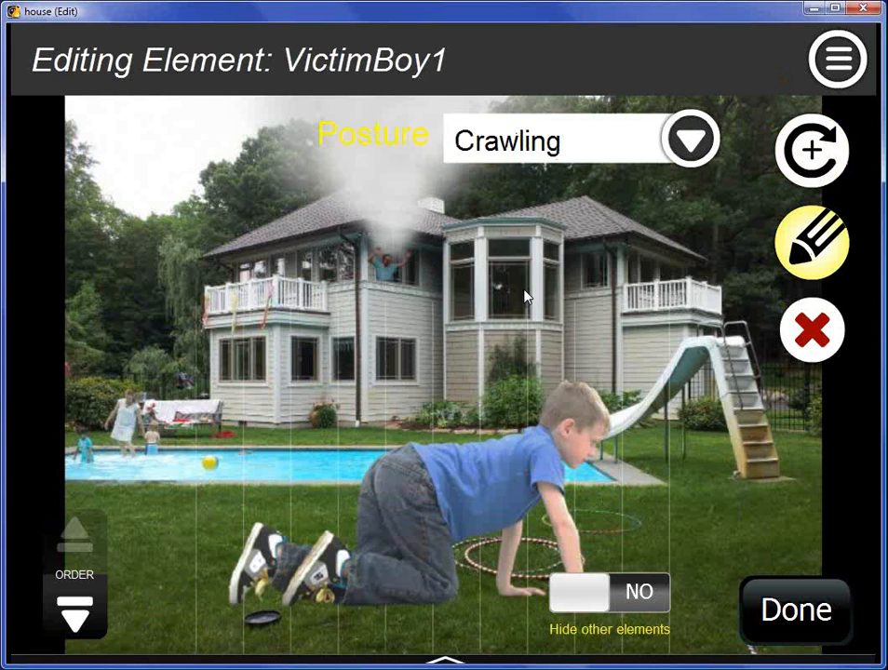
{"action": "left_click", "coordinate": [503, 137]}
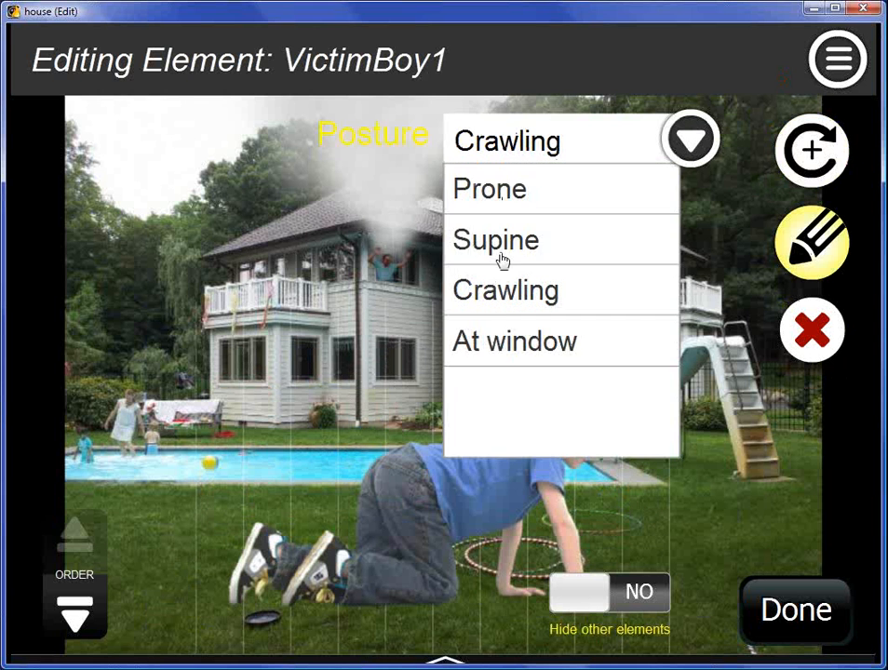
{"action": "left_click", "coordinate": [500, 341]}
{"action": "left_click", "coordinate": [517, 159]}
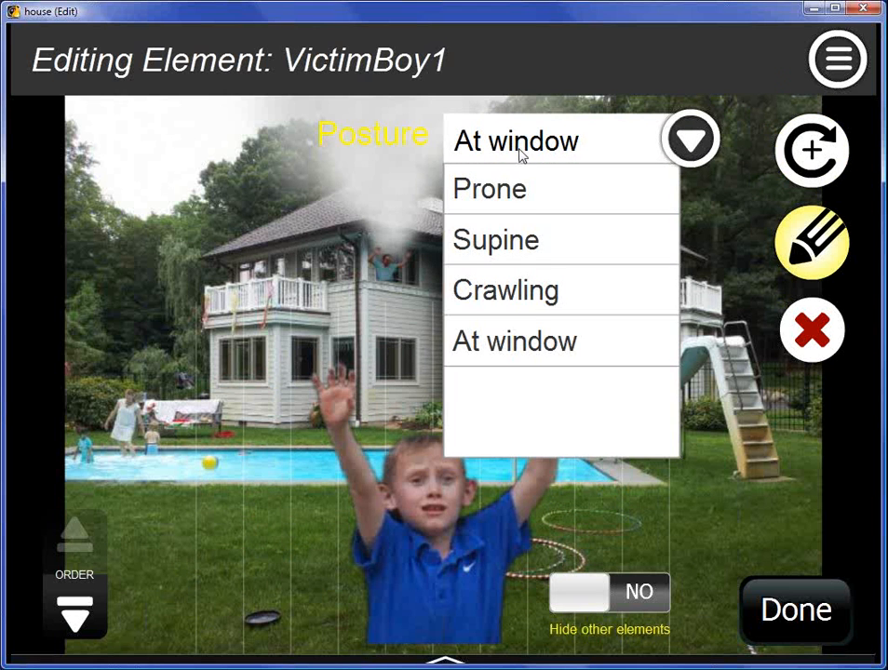
{"action": "left_click", "coordinate": [528, 293]}
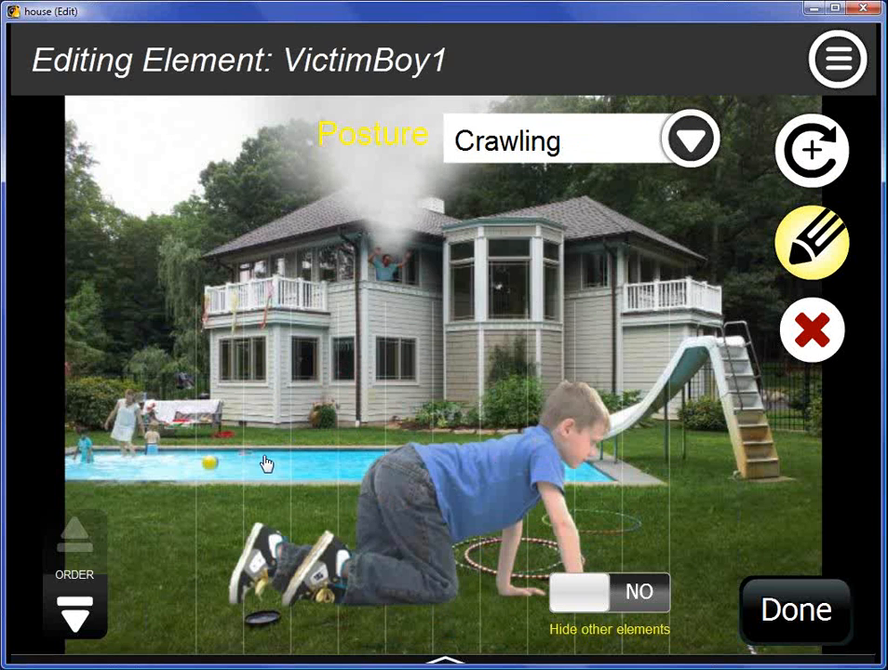
Step: Try the Horizontal transform on the boy victim to face him the other way, and switch it back off
{"action": "left_click", "coordinate": [805, 244]}
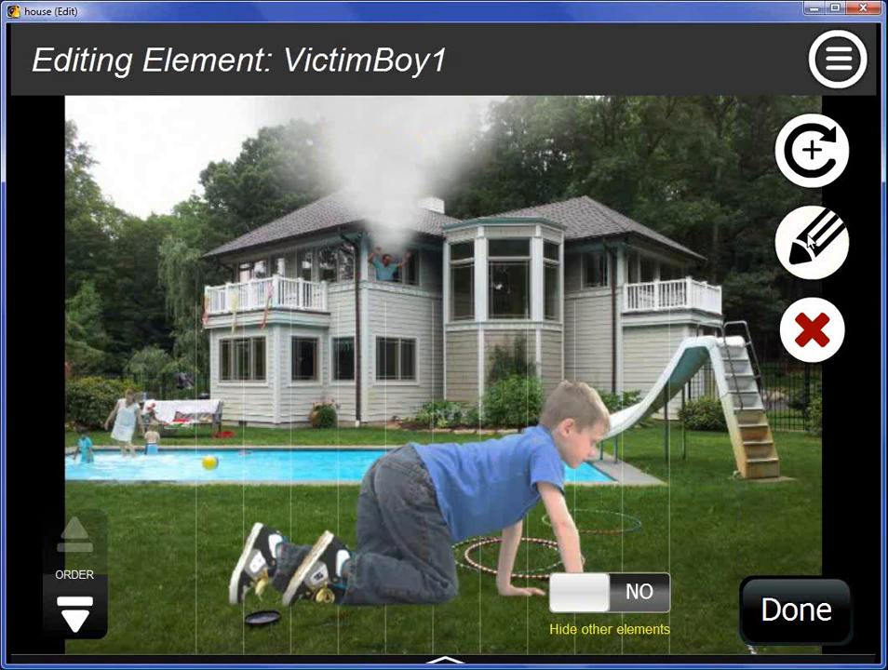
{"action": "left_click", "coordinate": [608, 289]}
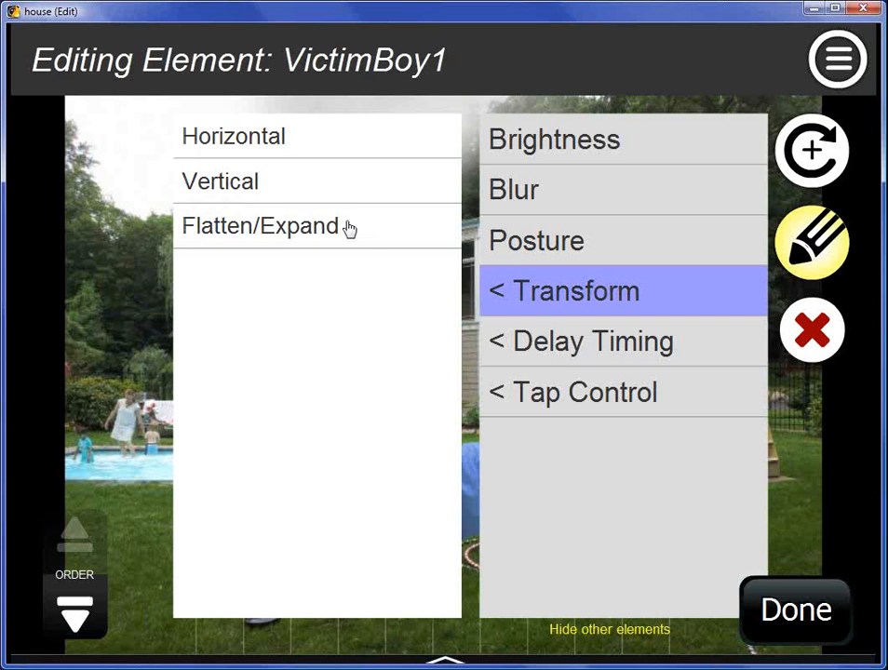
{"action": "left_click", "coordinate": [270, 149]}
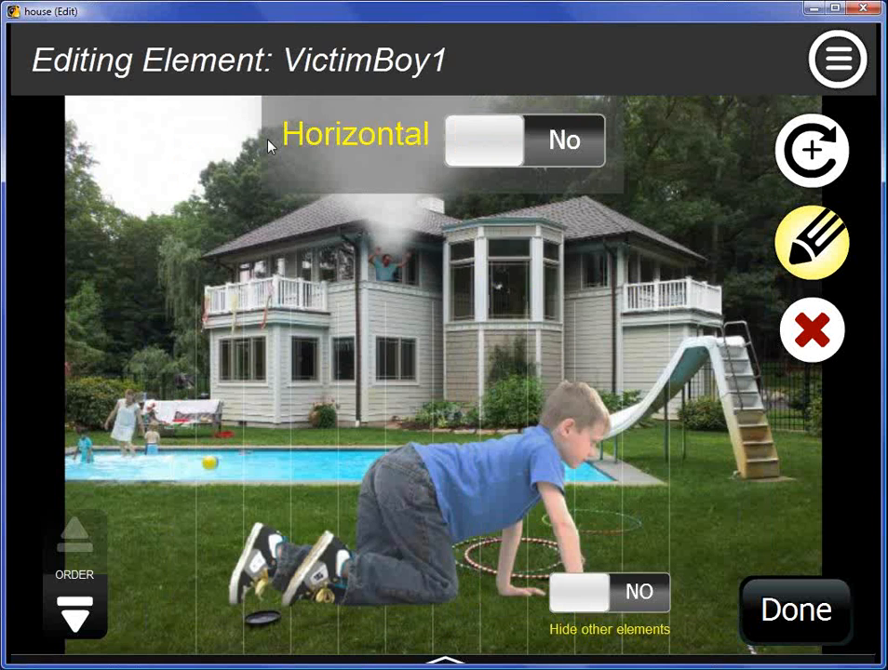
{"action": "left_click", "coordinate": [570, 149]}
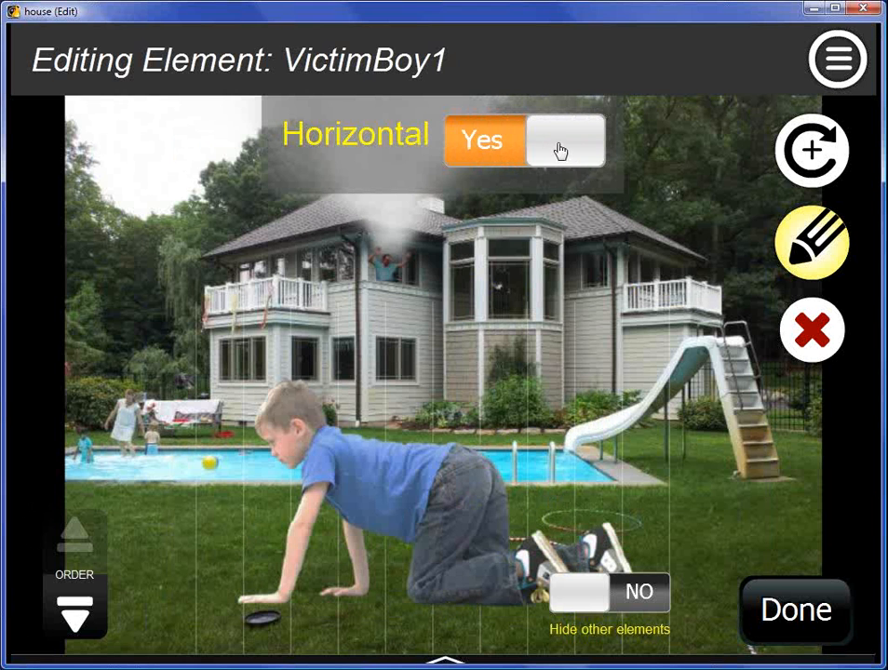
{"action": "left_click", "coordinate": [494, 145]}
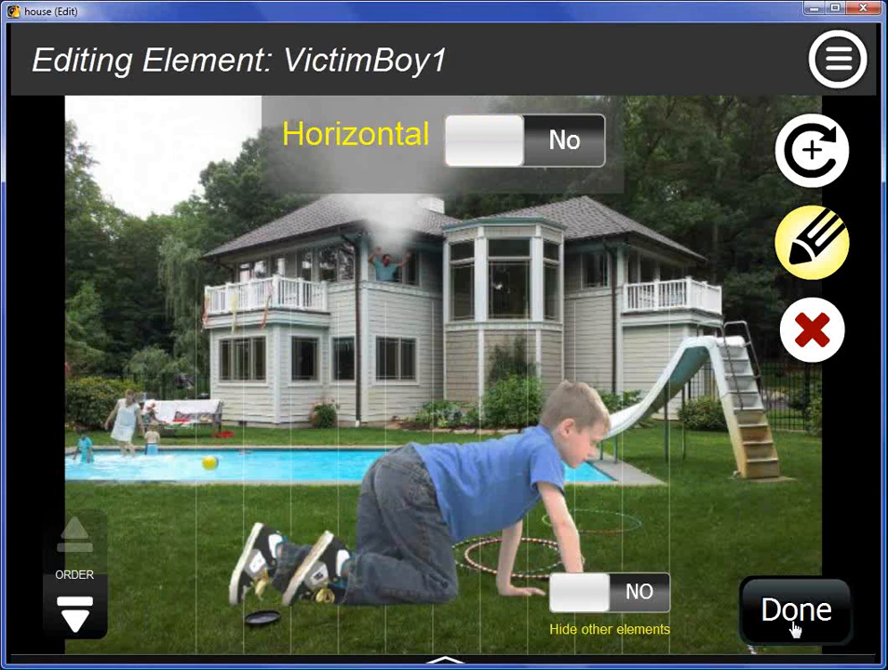
Step: Delete the boy victim from the scene
{"action": "left_click", "coordinate": [800, 340]}
{"action": "left_click", "coordinate": [603, 442]}
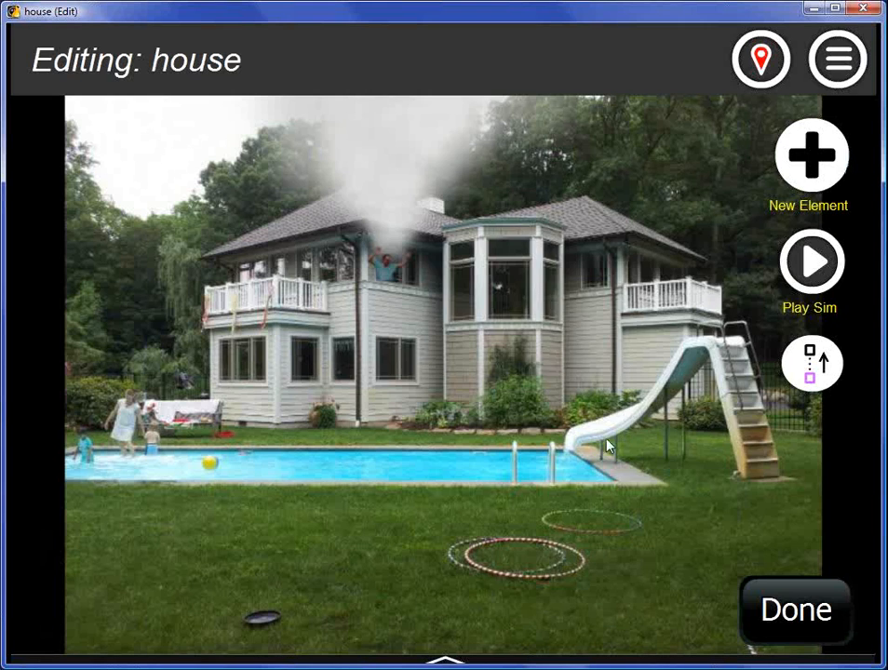
Step: Add a Firefighter element from the Victims category and open it for editing in front of the pool
{"action": "left_click", "coordinate": [788, 174]}
{"action": "left_click", "coordinate": [586, 410]}
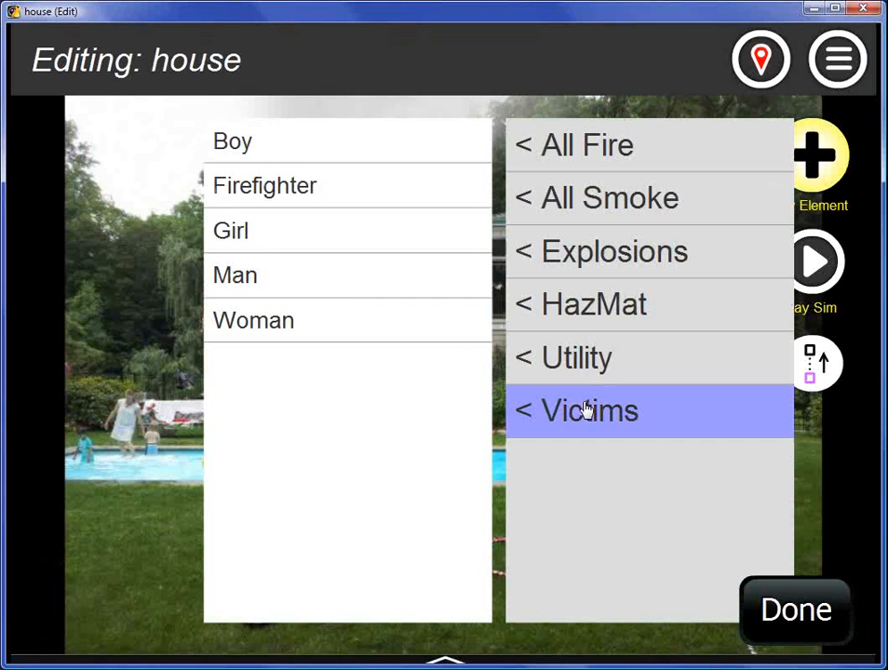
{"action": "left_click", "coordinate": [262, 190]}
{"action": "left_click", "coordinate": [416, 476]}
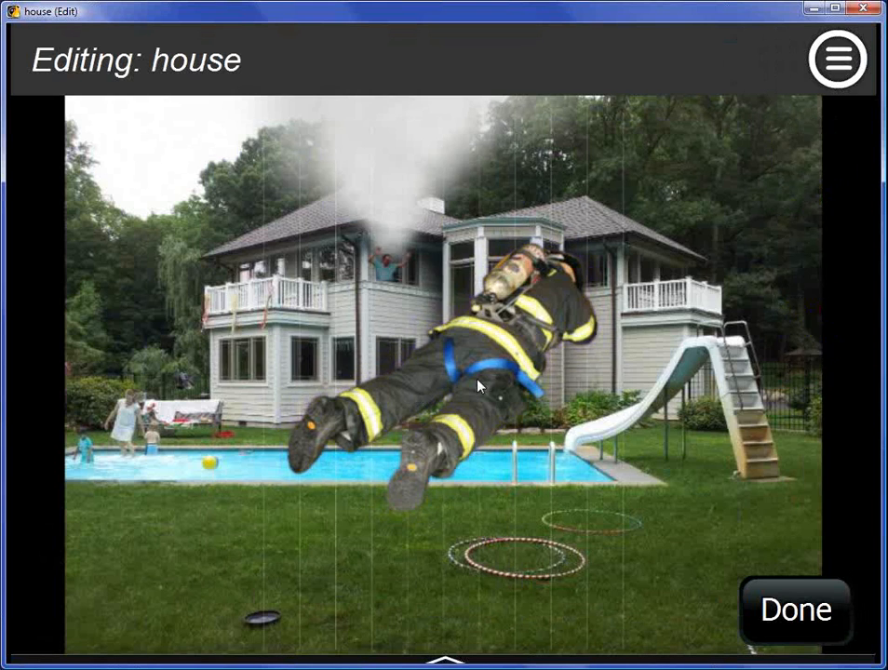
Step: Preview the firefighter's Supine, Crawling and Two Crawling postures, and delete the firefighter from the scene
{"action": "left_click", "coordinate": [812, 260]}
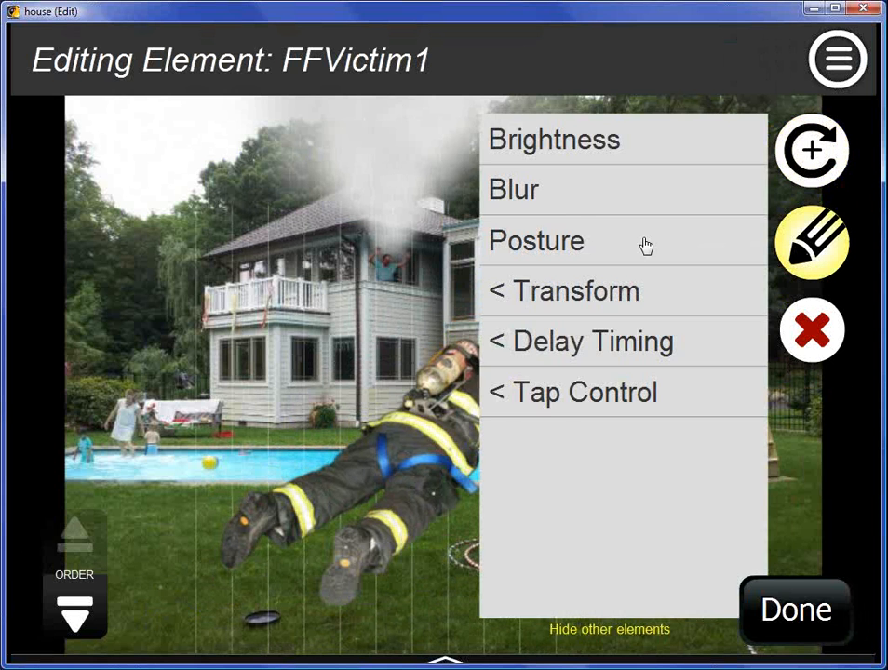
{"action": "left_click", "coordinate": [584, 243]}
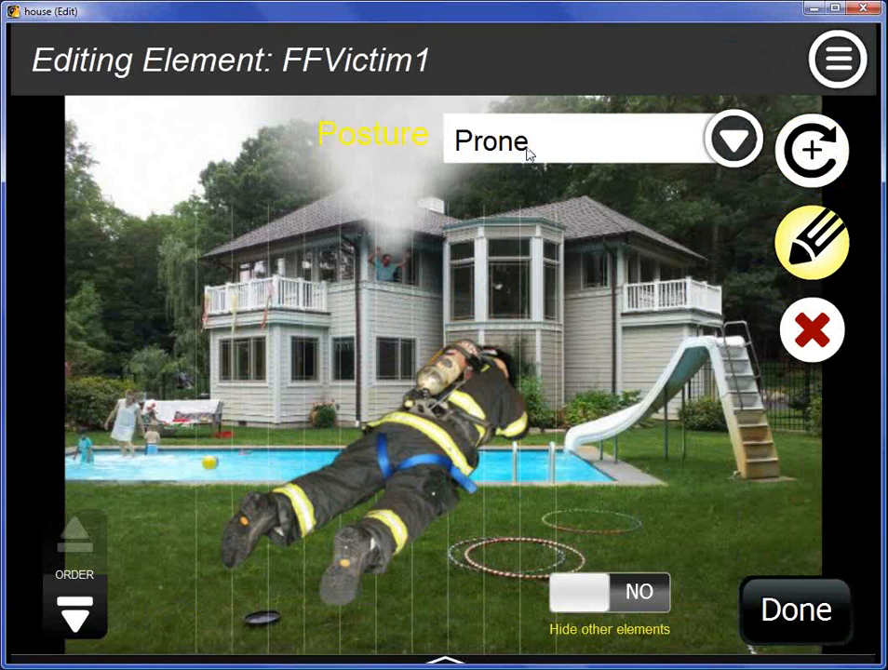
{"action": "left_click", "coordinate": [526, 151]}
{"action": "left_click", "coordinate": [532, 244]}
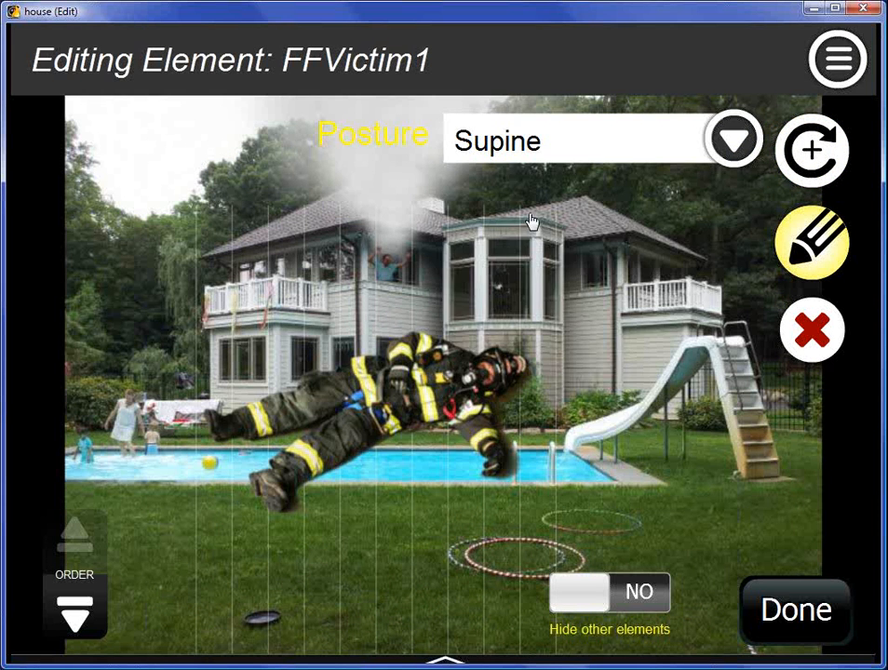
{"action": "left_click", "coordinate": [540, 152]}
{"action": "left_click", "coordinate": [555, 297]}
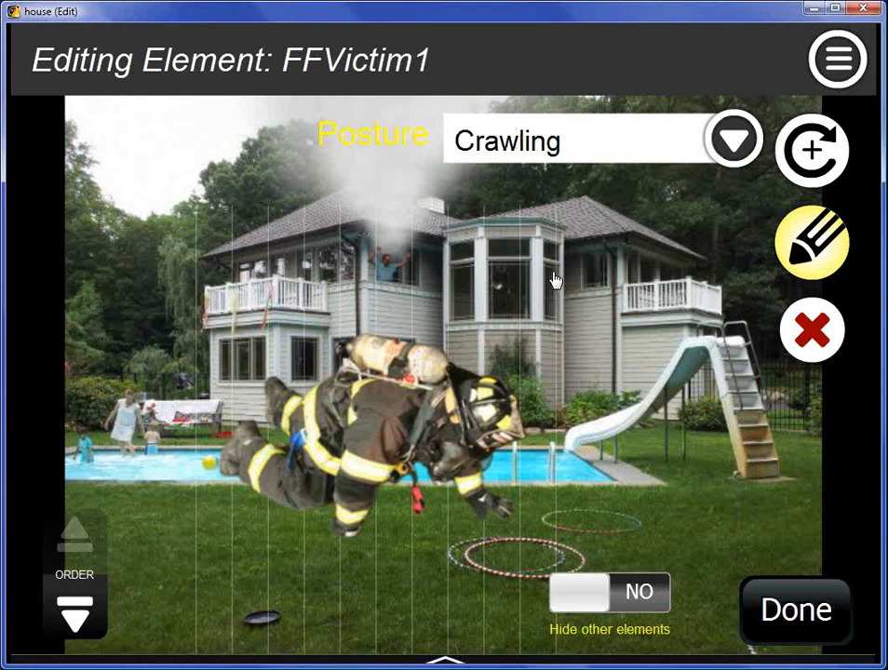
{"action": "left_click", "coordinate": [535, 159]}
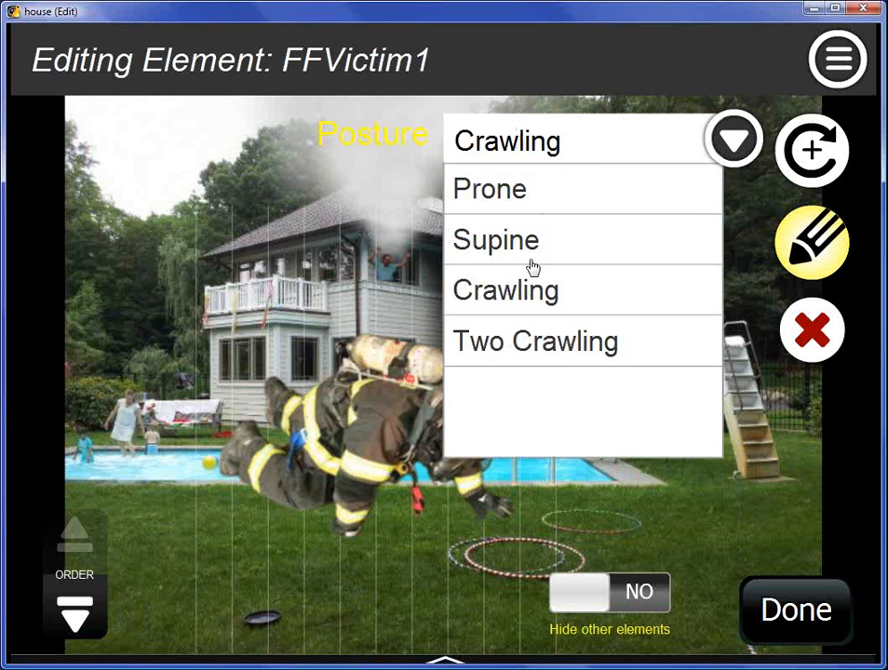
{"action": "left_click", "coordinate": [555, 348]}
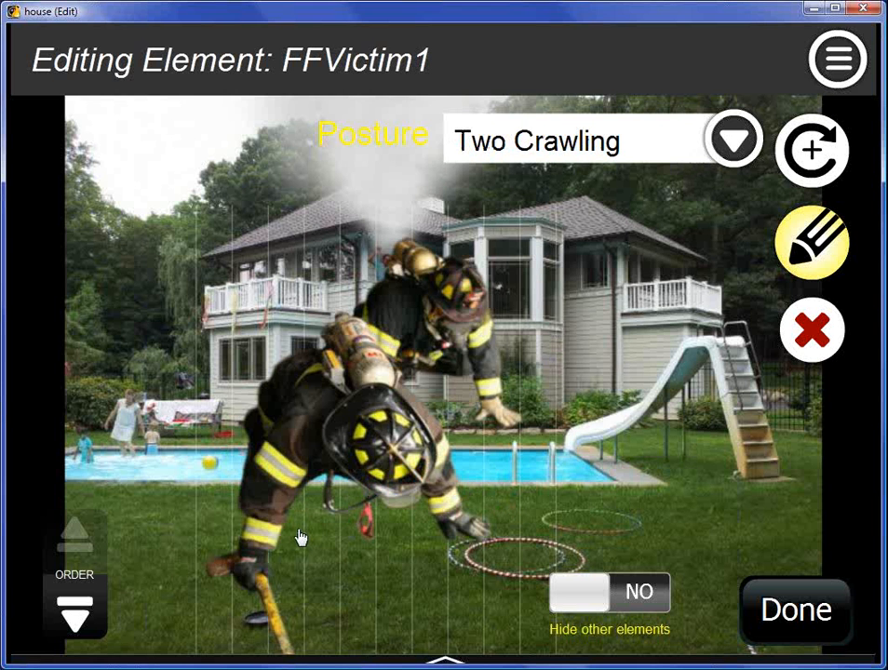
{"action": "left_click", "coordinate": [808, 328]}
{"action": "left_click", "coordinate": [626, 458]}
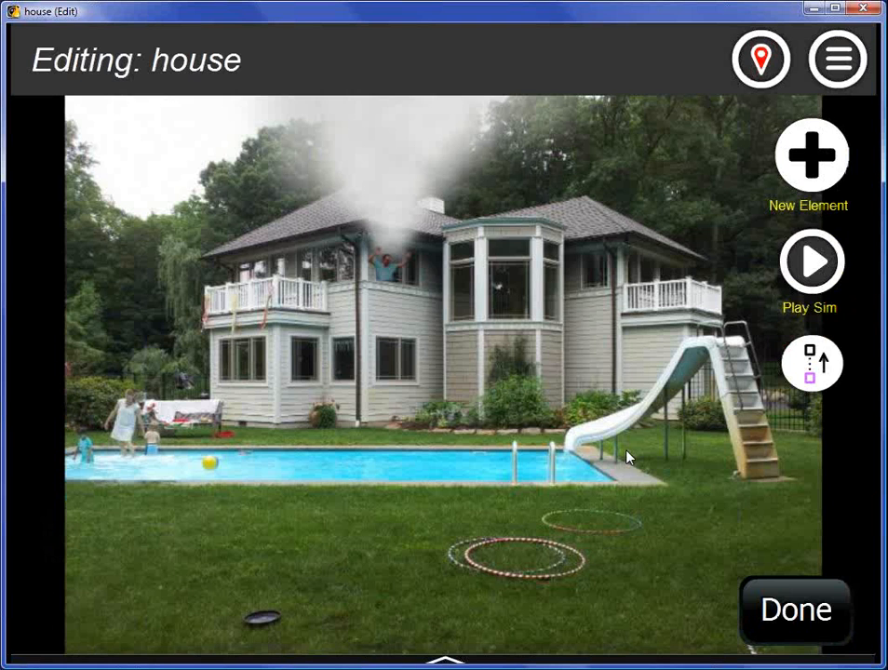
Step: Look over the editable properties of the man victim at the window and close his edit
{"action": "left_click", "coordinate": [391, 277]}
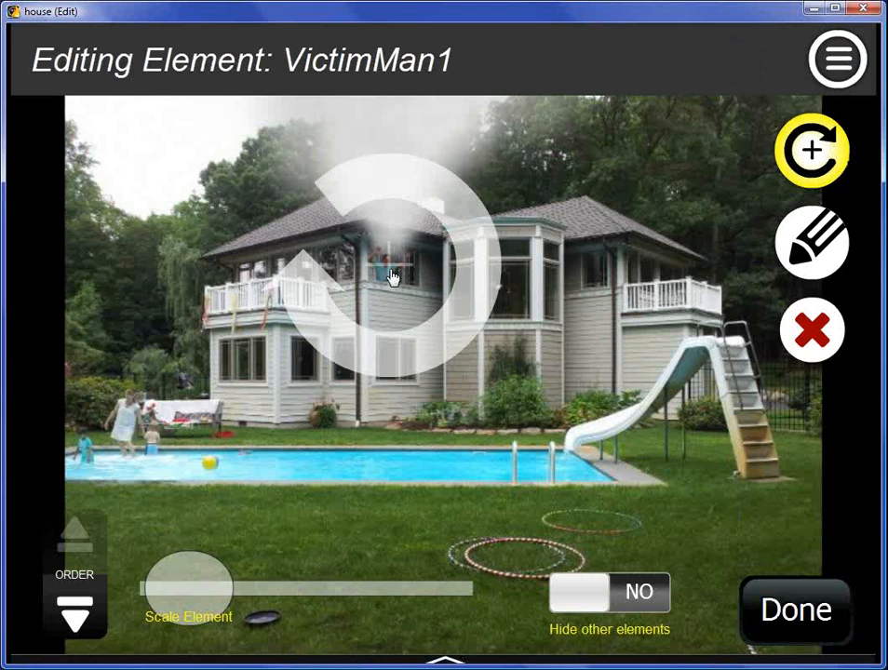
{"action": "left_click", "coordinate": [816, 243]}
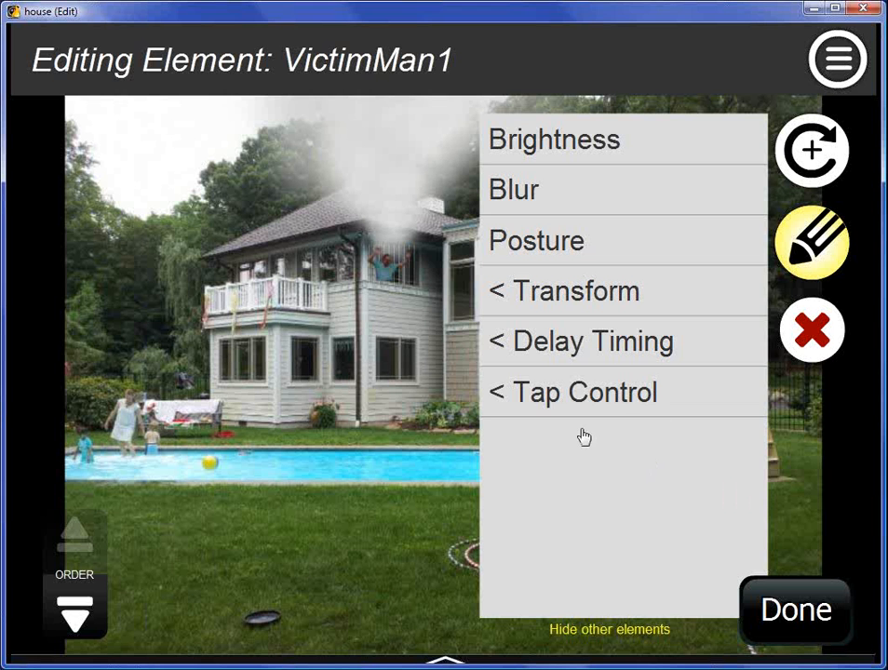
{"action": "left_click", "coordinate": [798, 607]}
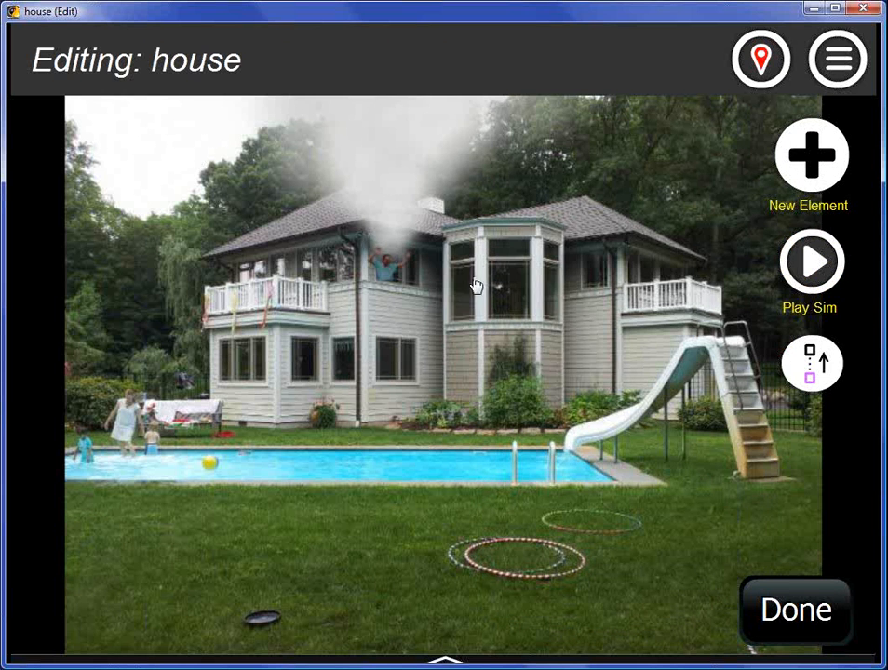
Step: Add a Woman element from the Victims category and open it for editing
{"action": "left_click", "coordinate": [805, 160]}
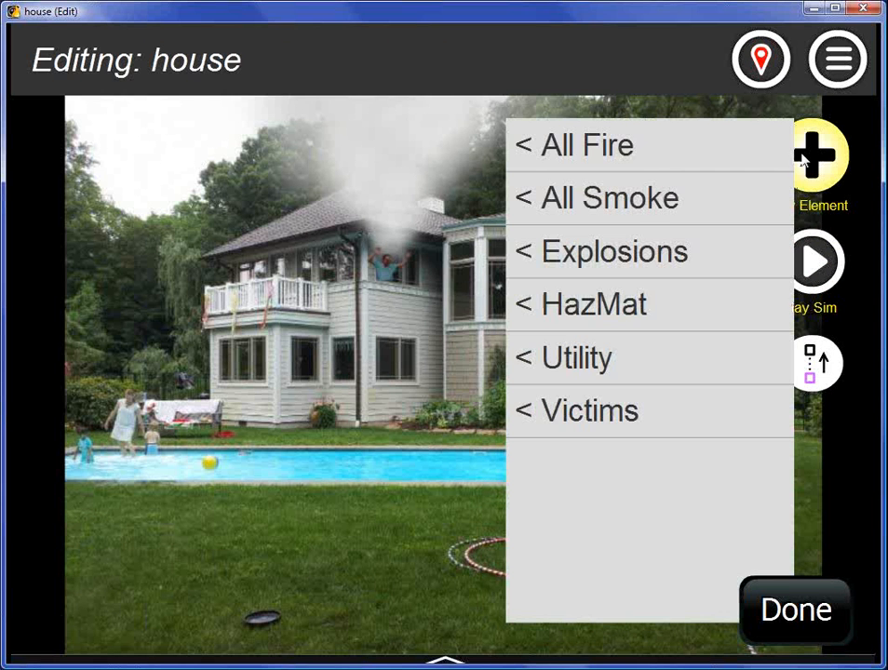
{"action": "left_click", "coordinate": [614, 411]}
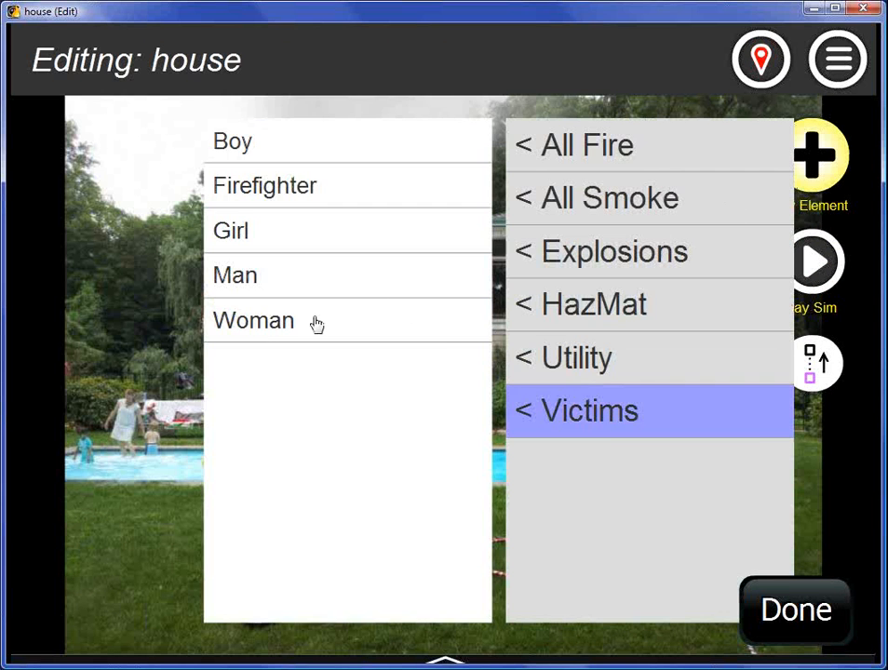
{"action": "left_click", "coordinate": [317, 323]}
{"action": "left_click", "coordinate": [494, 361]}
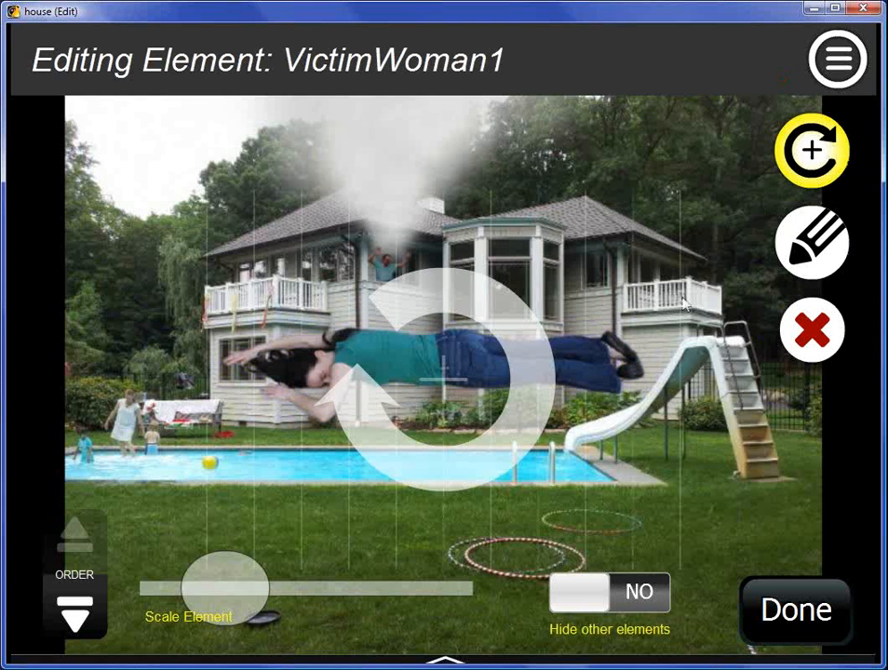
Step: Set the woman victim's posture to Standing
{"action": "left_click", "coordinate": [812, 242]}
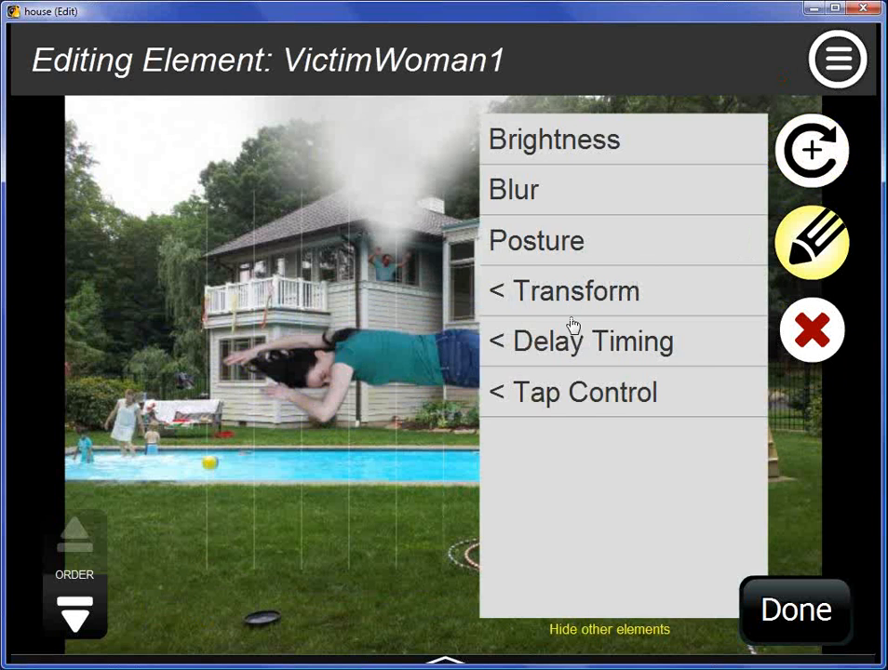
{"action": "left_click", "coordinate": [549, 249]}
{"action": "left_click", "coordinate": [473, 164]}
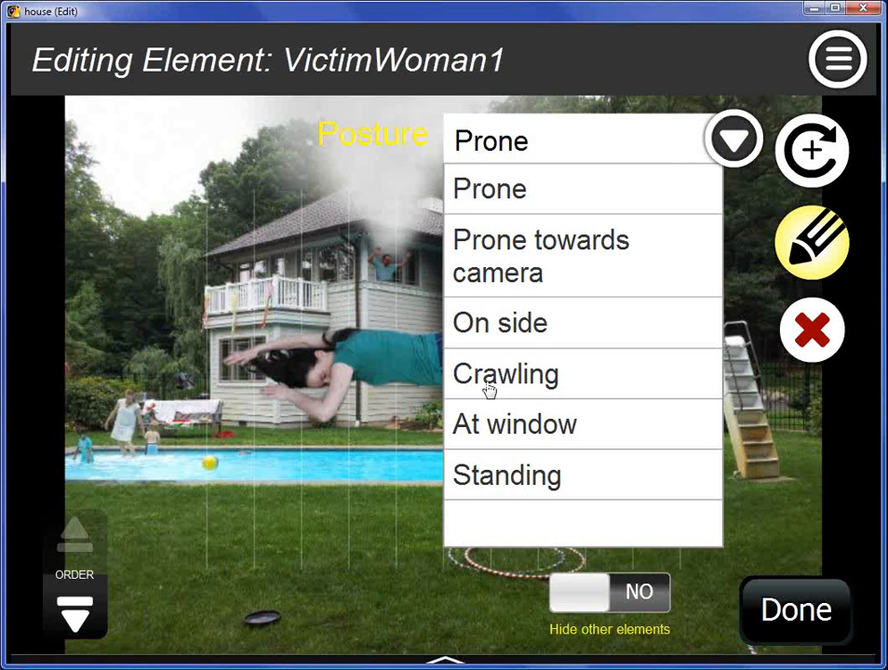
{"action": "left_click", "coordinate": [491, 475]}
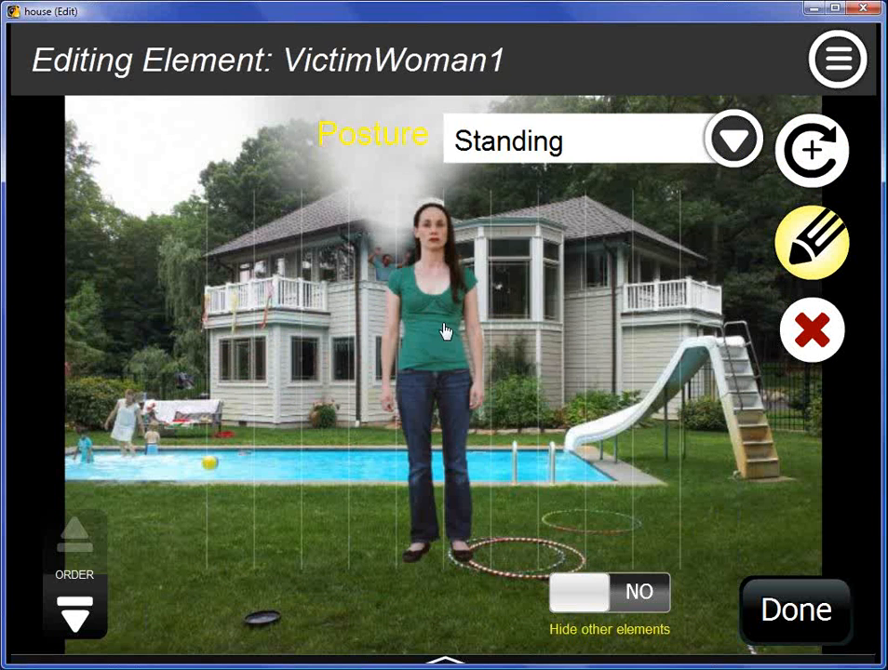
Step: Shrink the woman victim to window scale and move her up to the upper floor beside the man's window
{"action": "left_click", "coordinate": [812, 150]}
{"action": "left_click_drag", "start_coordinate": [233, 585], "coordinate": [194, 600]}
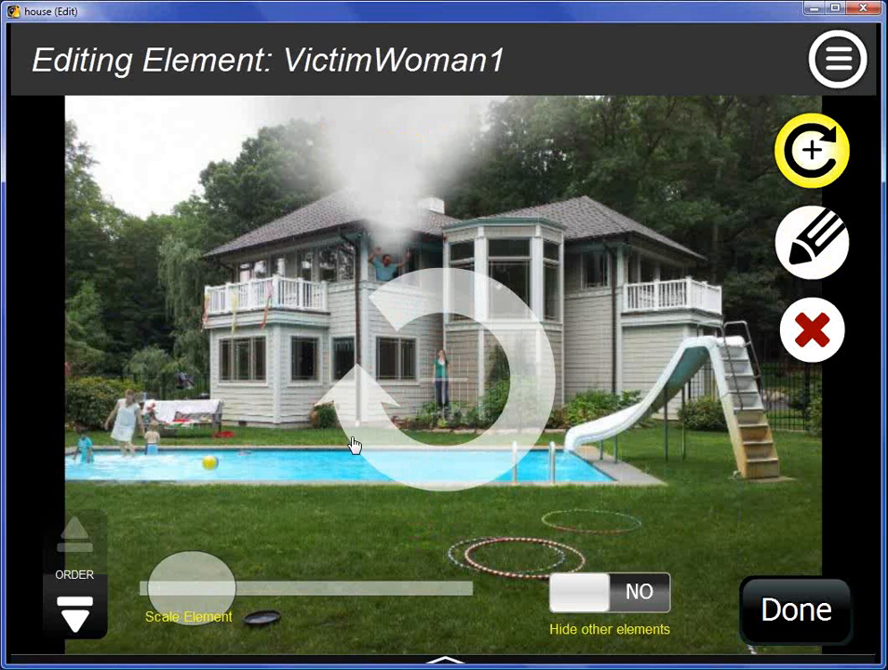
{"action": "left_click_drag", "start_coordinate": [436, 410], "coordinate": [332, 279]}
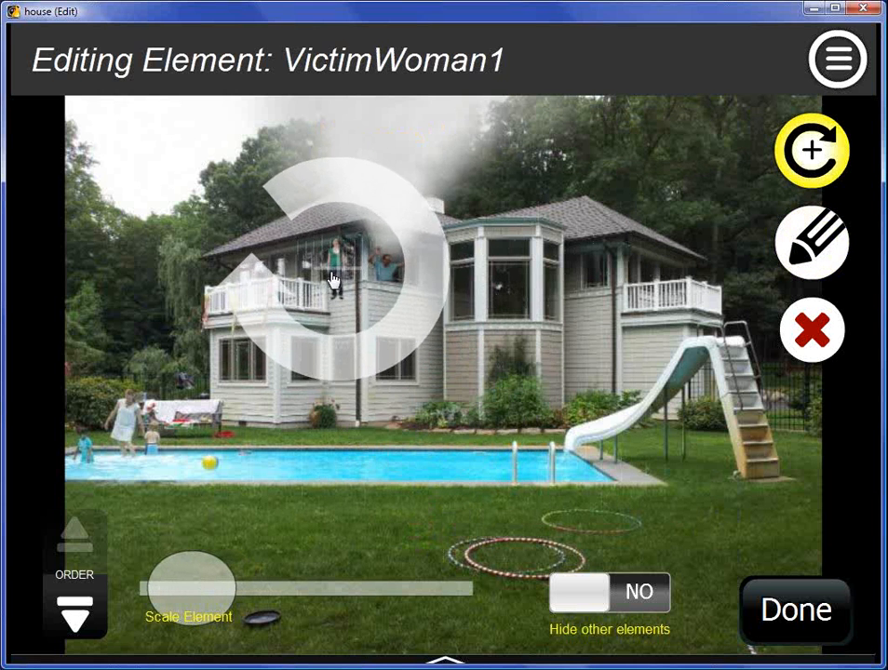
Step: Set the woman victim's posture to At window
{"action": "left_click", "coordinate": [808, 237]}
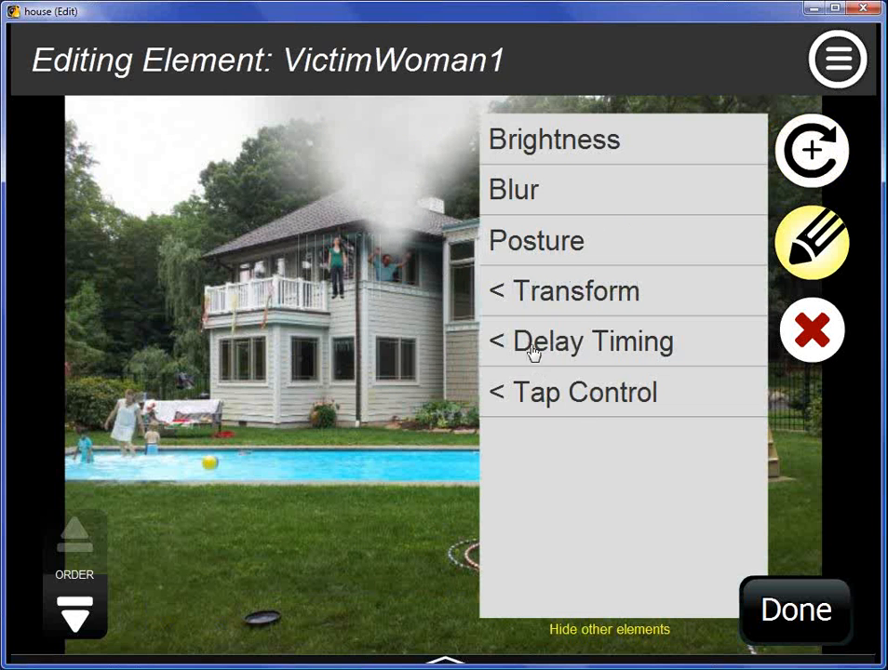
{"action": "left_click", "coordinate": [554, 244]}
{"action": "left_click", "coordinate": [478, 153]}
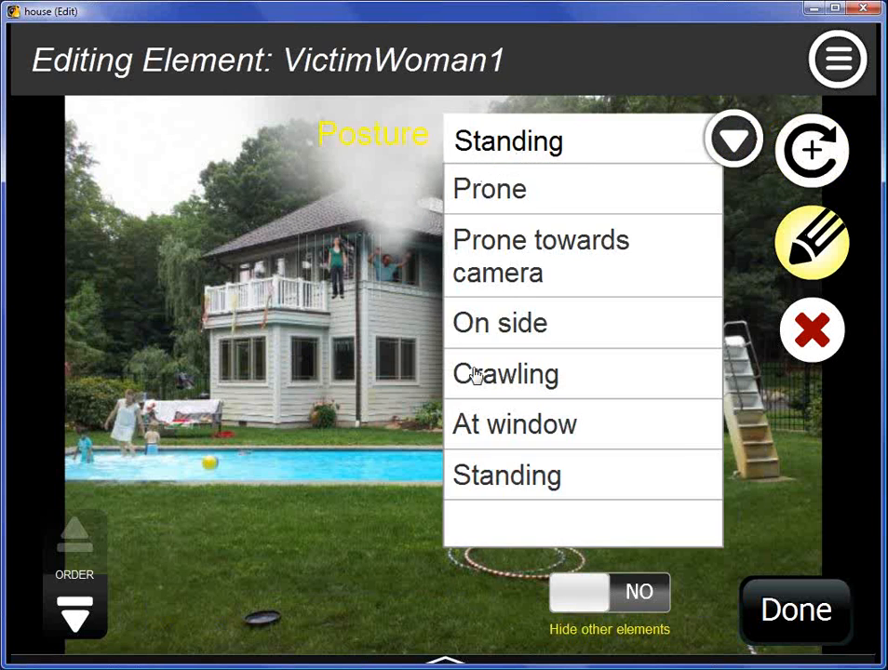
{"action": "left_click", "coordinate": [487, 428]}
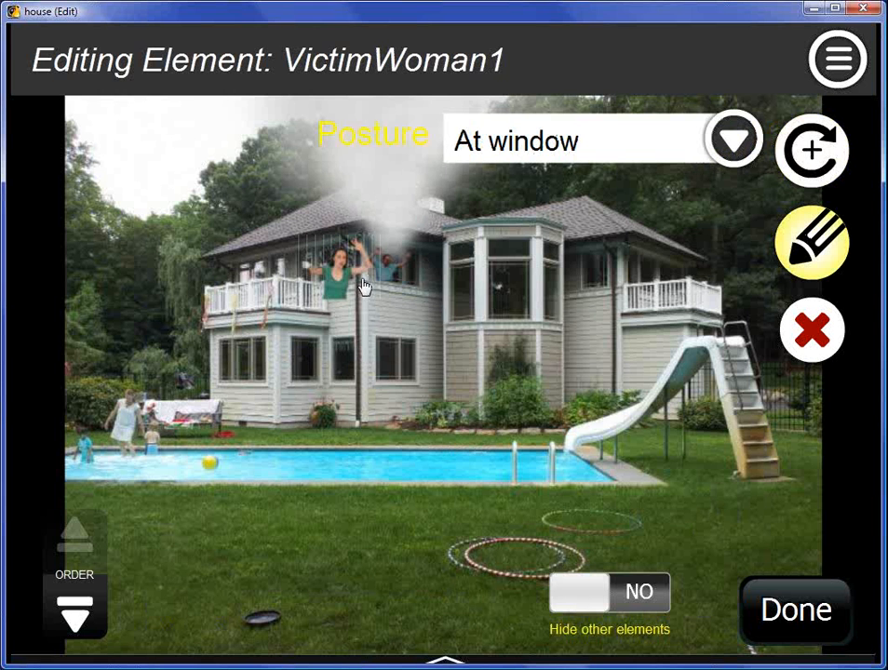
Step: Fit the woman slightly smaller beside the man in the upper window, and lower her in the layer order, ending the edit
{"action": "left_click", "coordinate": [791, 172]}
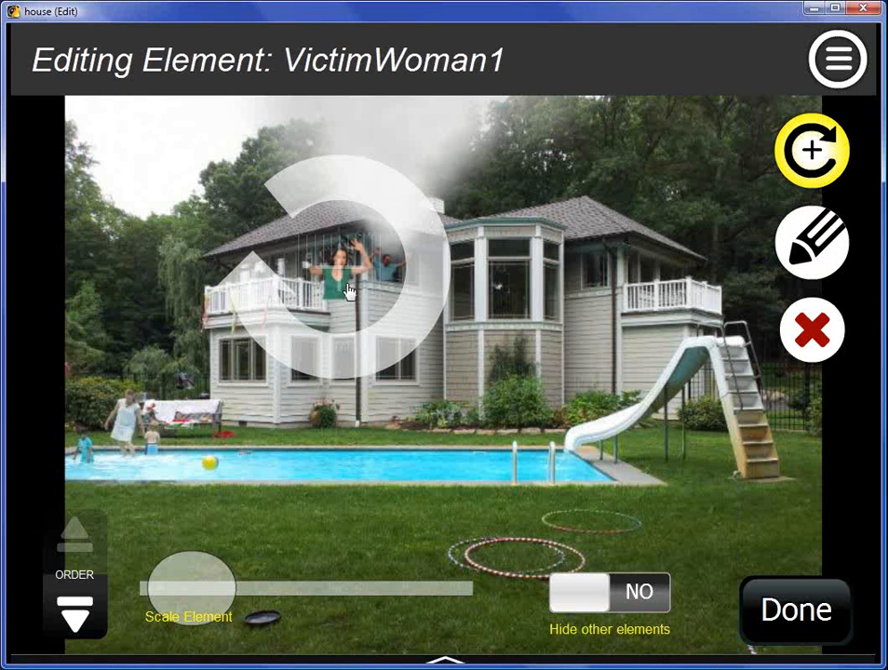
{"action": "left_click_drag", "start_coordinate": [351, 290], "coordinate": [415, 282]}
{"action": "left_click_drag", "start_coordinate": [224, 569], "coordinate": [213, 580]}
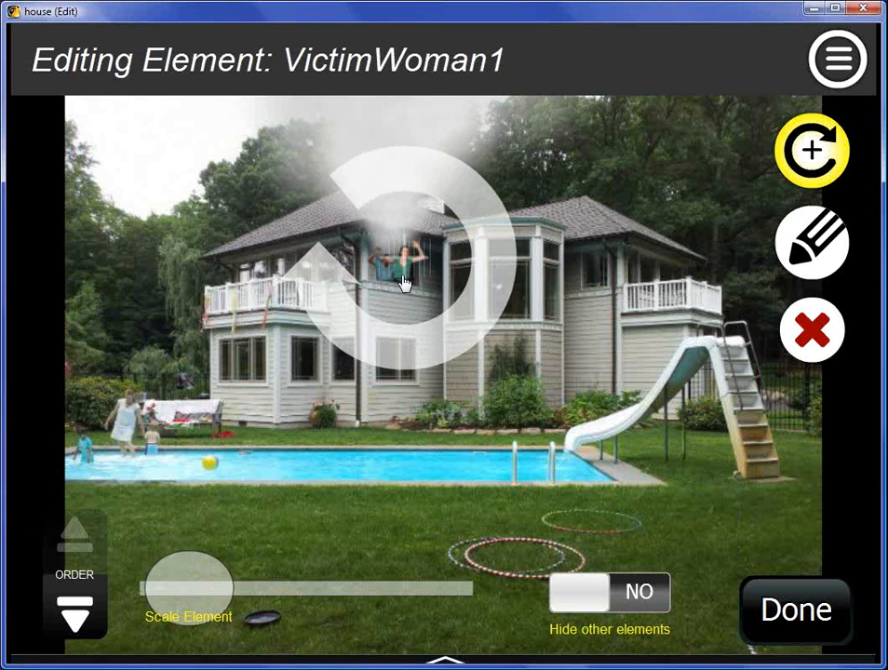
{"action": "left_click_drag", "start_coordinate": [406, 283], "coordinate": [409, 282]}
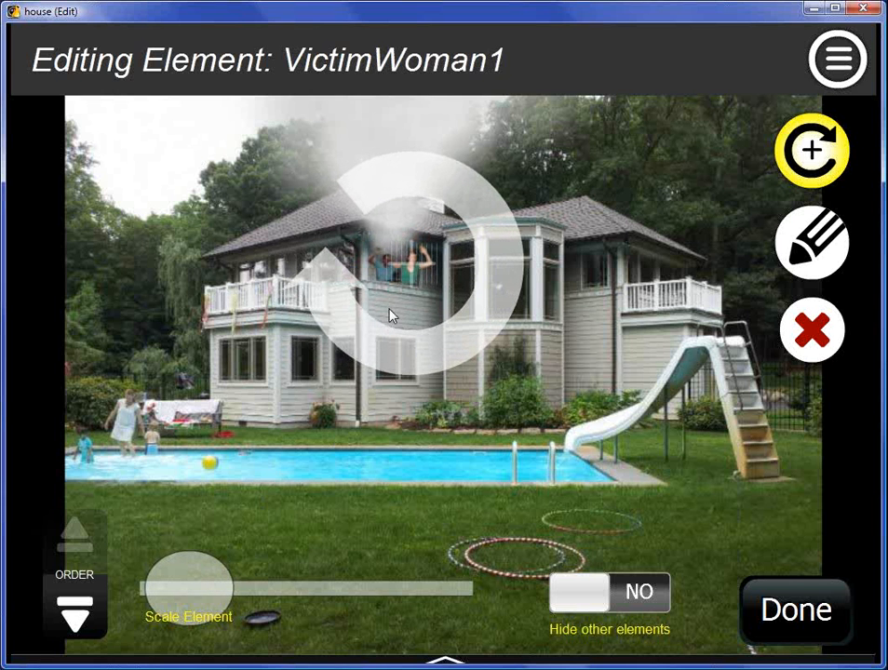
{"action": "left_click", "coordinate": [90, 603]}
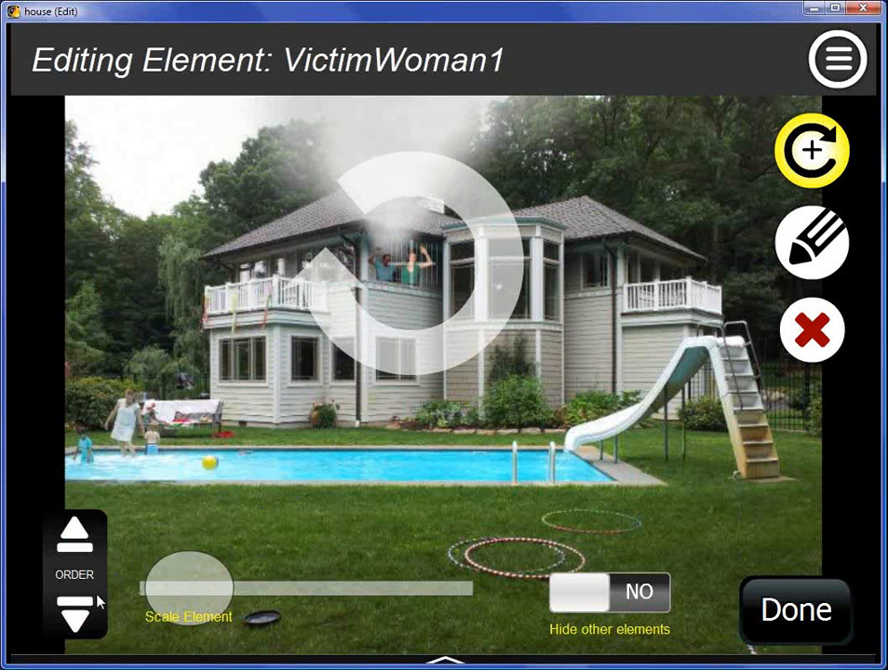
{"action": "left_click", "coordinate": [803, 625]}
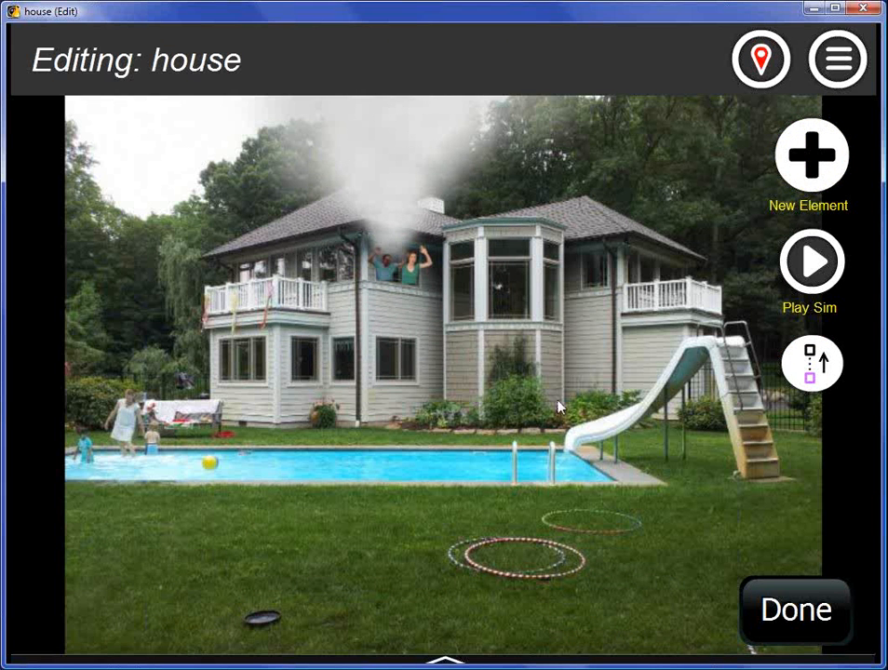
Step: Lower the brightness of the woman victim in the upper window and finish editing her
{"action": "left_click", "coordinate": [444, 274]}
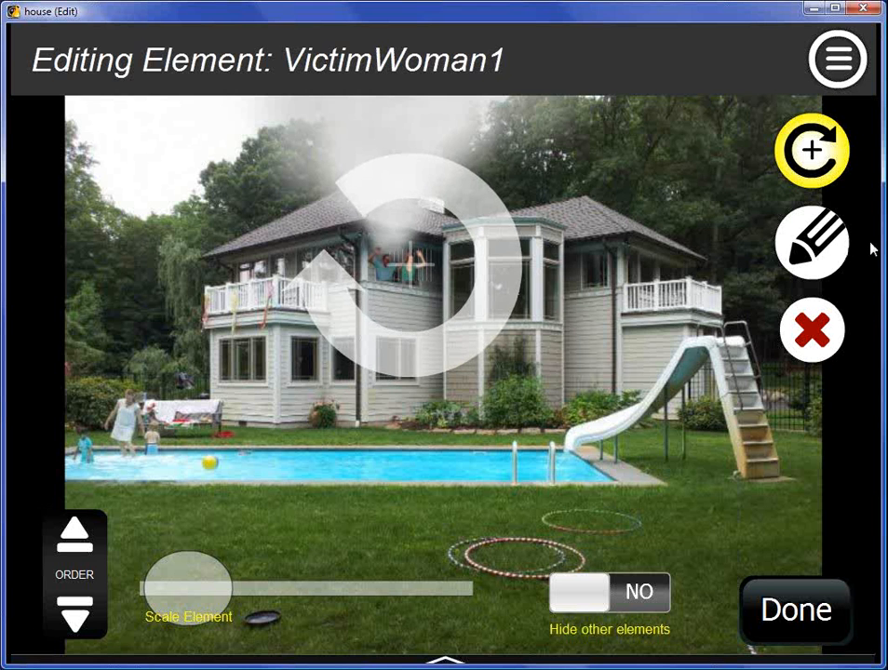
{"action": "left_click", "coordinate": [814, 240]}
{"action": "left_click", "coordinate": [814, 240]}
{"action": "left_click", "coordinate": [814, 240]}
{"action": "left_click", "coordinate": [629, 147]}
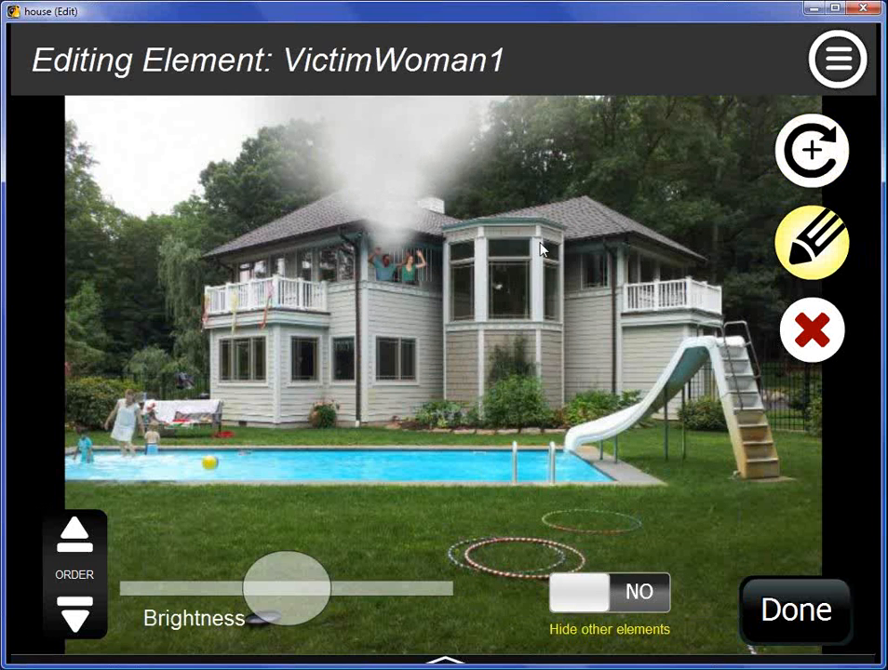
{"action": "left_click_drag", "start_coordinate": [317, 593], "coordinate": [266, 603]}
{"action": "left_click", "coordinate": [796, 618]}
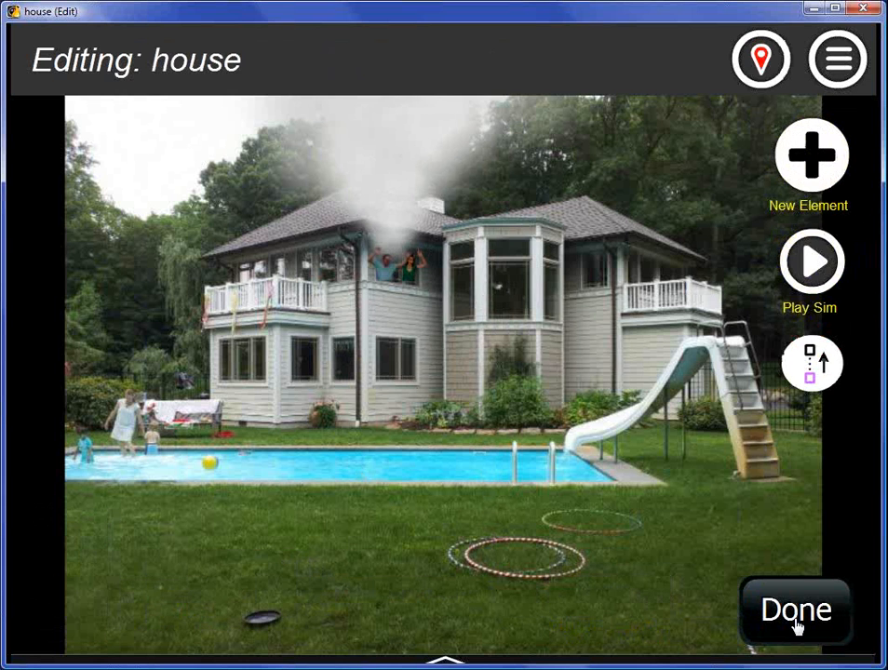
Step: Play the sim and clear the woman and the man from the upper window, returning to the editor
{"action": "left_click", "coordinate": [808, 266]}
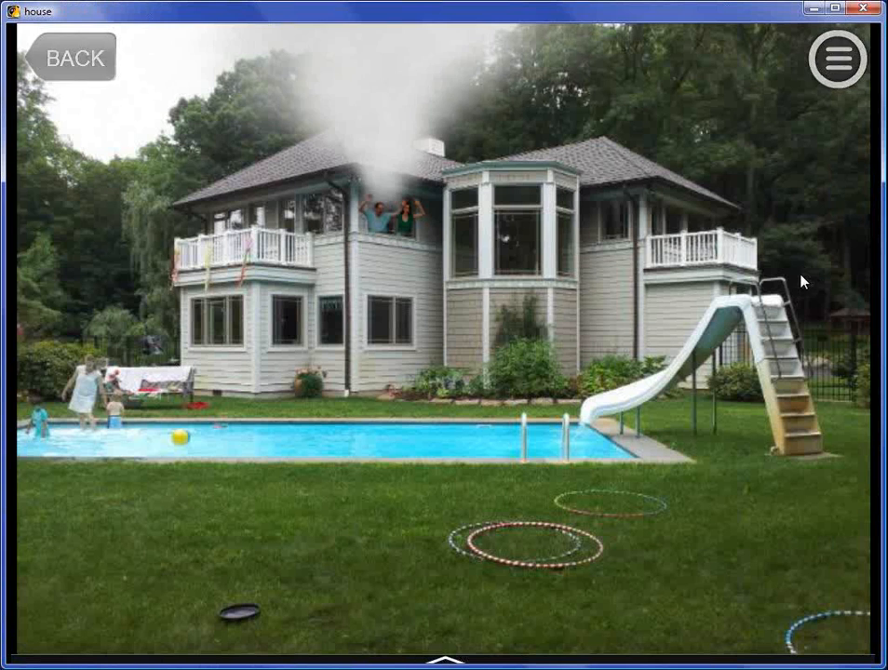
{"action": "left_click", "coordinate": [410, 219]}
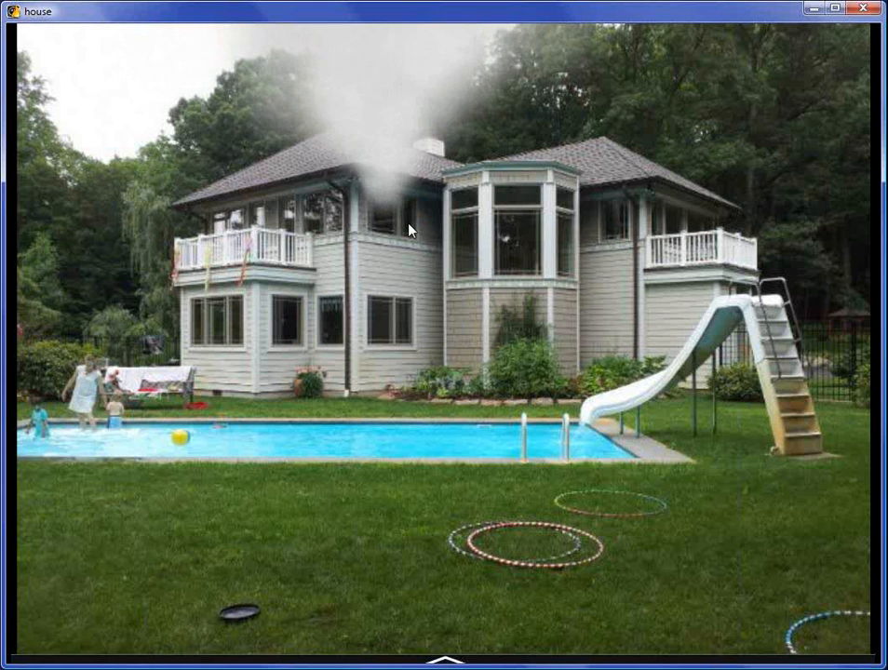
{"action": "left_click", "coordinate": [377, 221]}
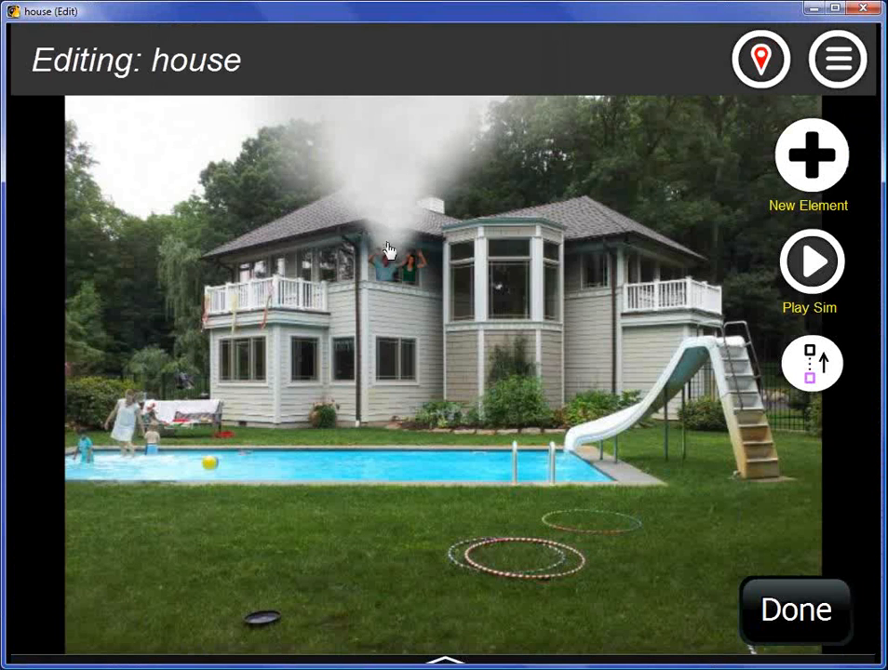
Step: Reduce the man victim's Tap Target scale until it covers only his upper body, and finish editing him
{"action": "left_click", "coordinate": [392, 275]}
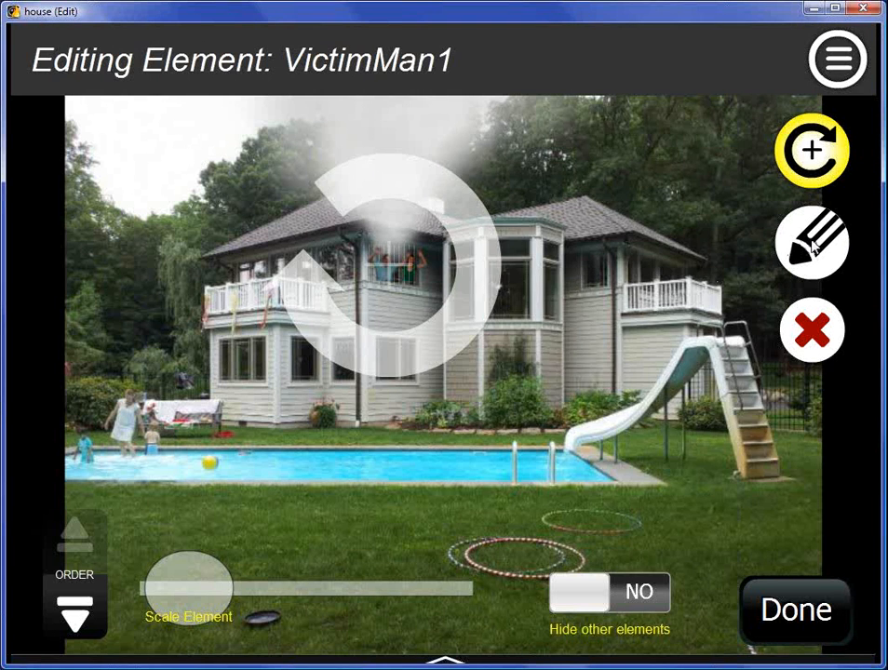
{"action": "left_click", "coordinate": [812, 245]}
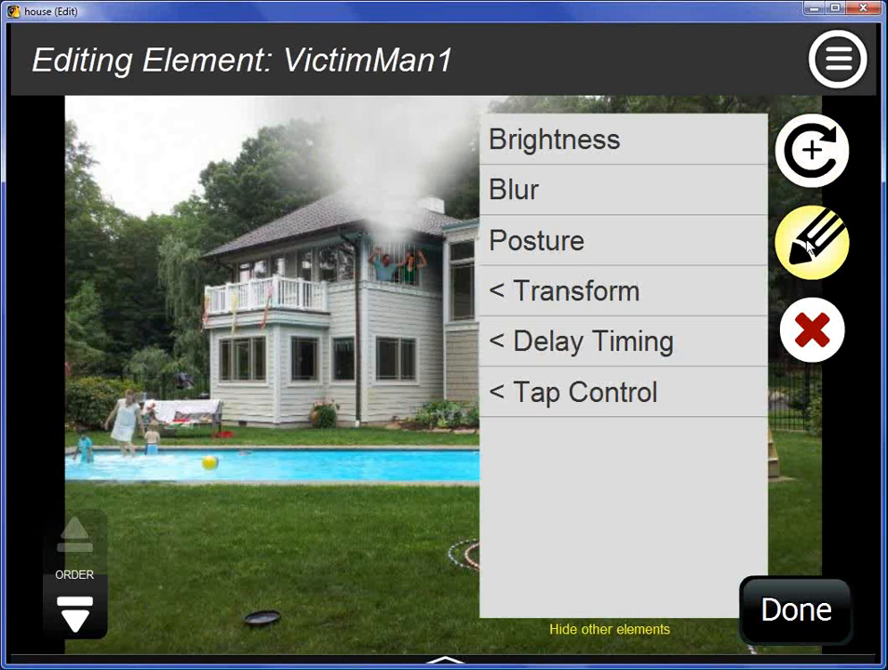
{"action": "left_click", "coordinate": [603, 395]}
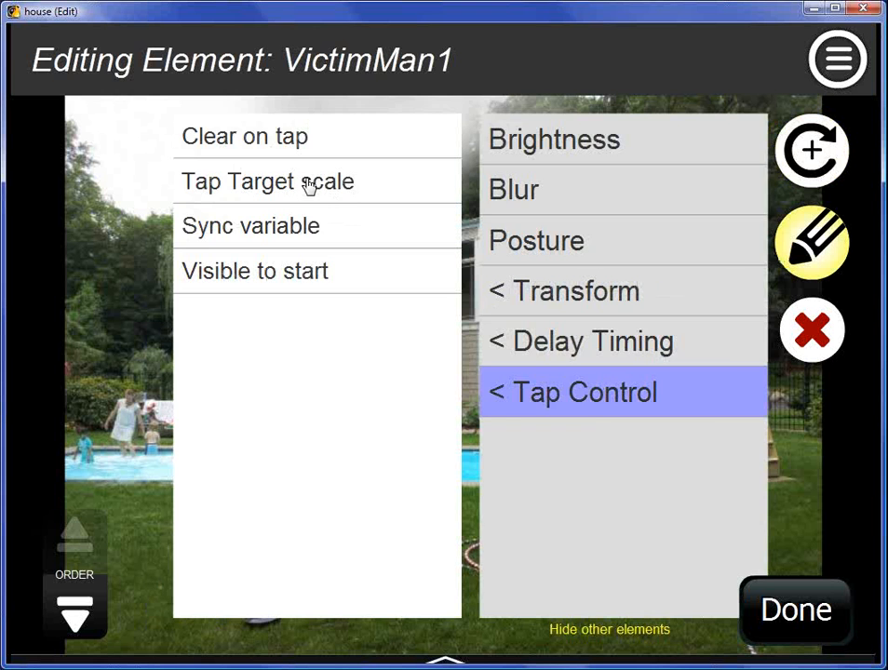
{"action": "left_click", "coordinate": [361, 185]}
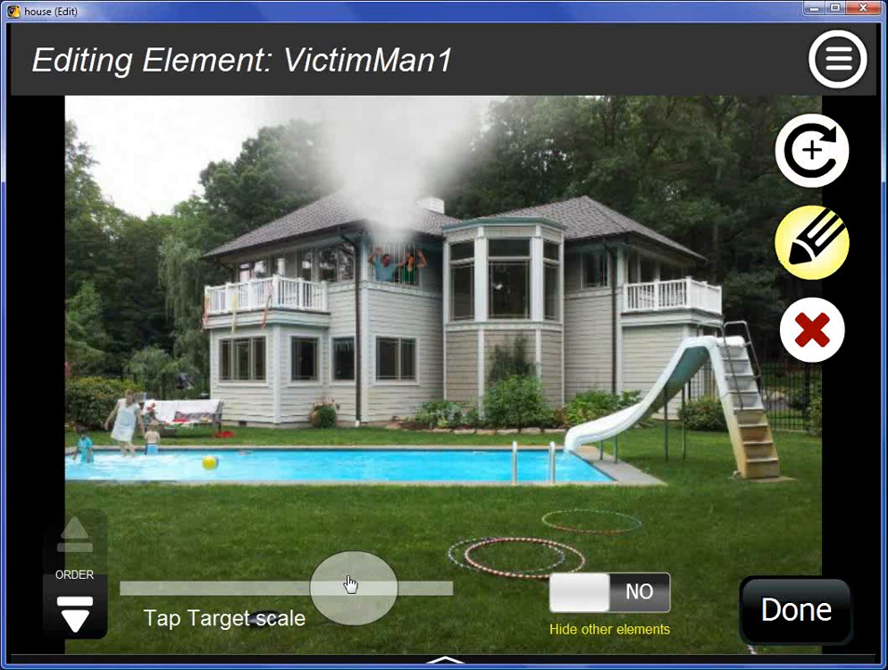
{"action": "left_click_drag", "start_coordinate": [349, 580], "coordinate": [342, 587]}
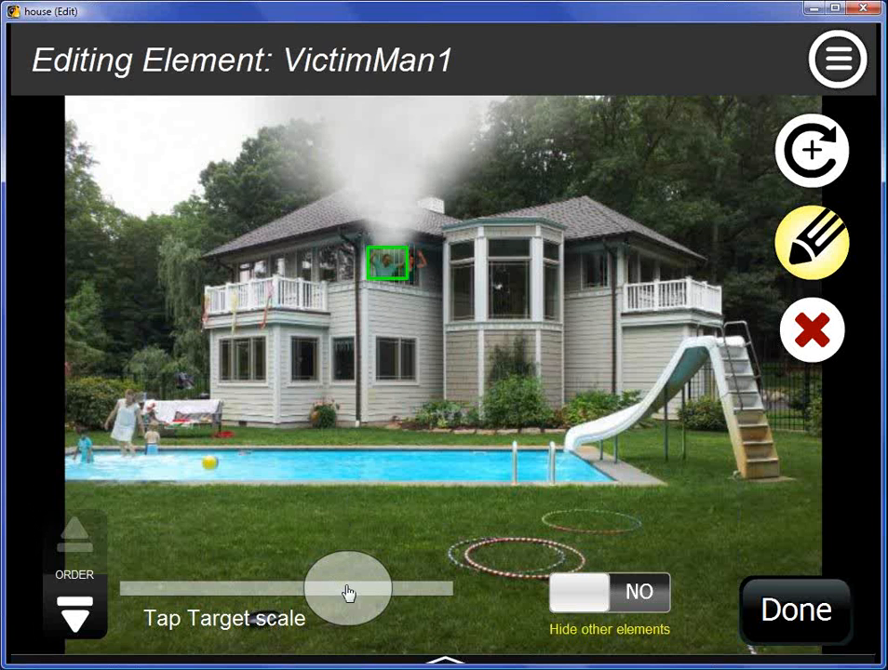
{"action": "left_click_drag", "start_coordinate": [346, 594], "coordinate": [242, 607]}
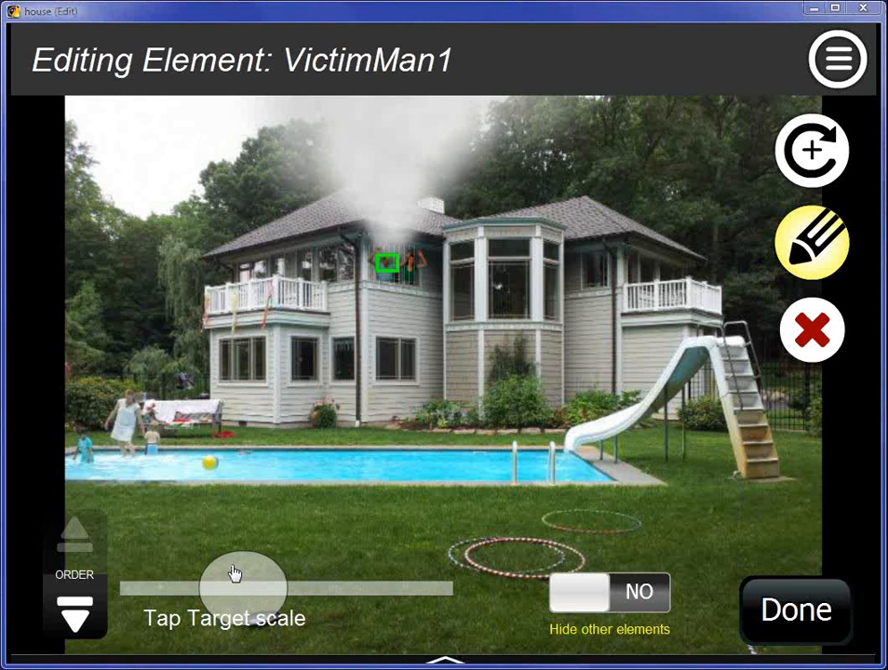
{"action": "left_click_drag", "start_coordinate": [235, 573], "coordinate": [236, 575]}
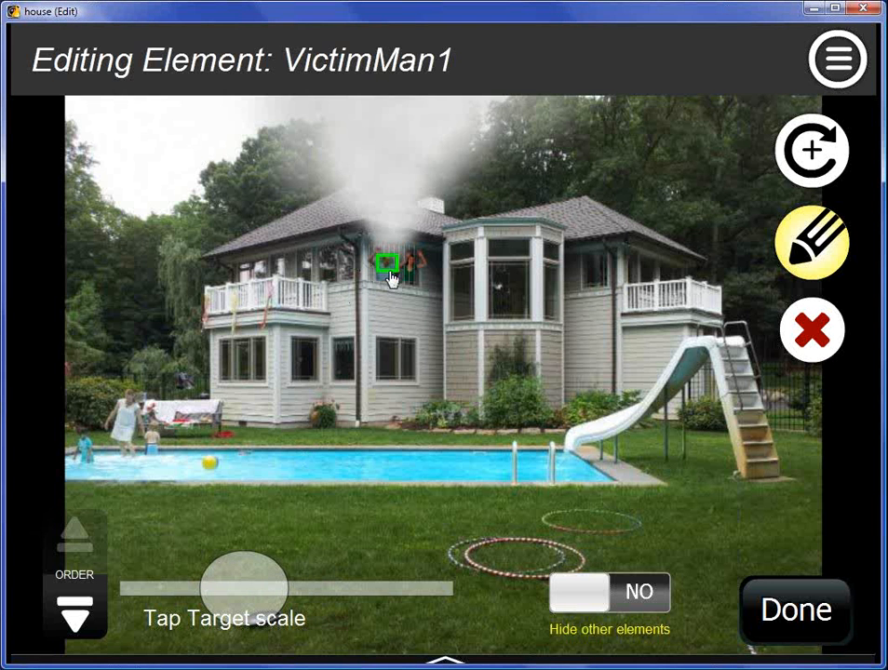
{"action": "left_click", "coordinate": [784, 611]}
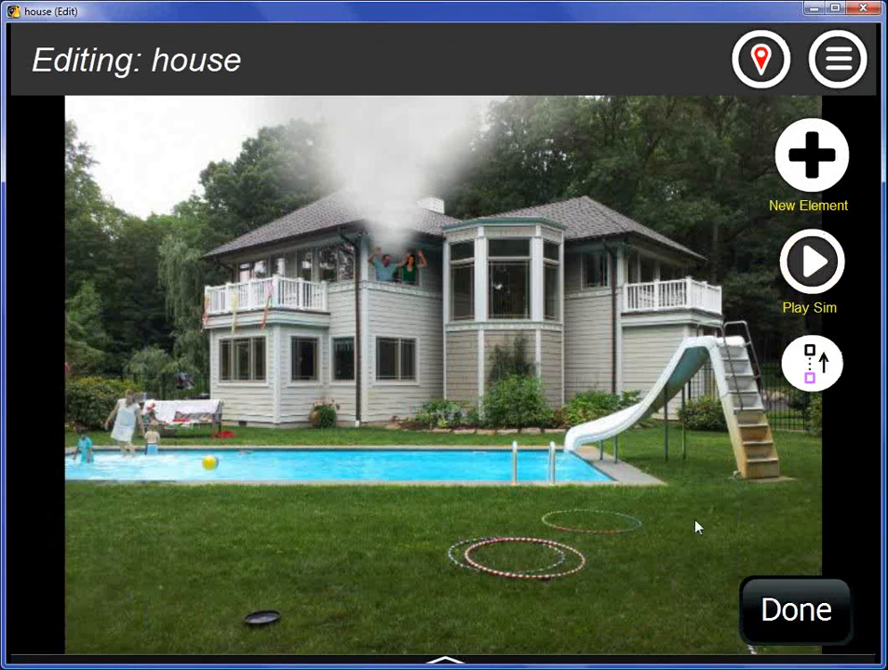
Step: Reduce the woman victim's Tap Target scale so that it covers only her upper body
{"action": "left_click", "coordinate": [428, 273]}
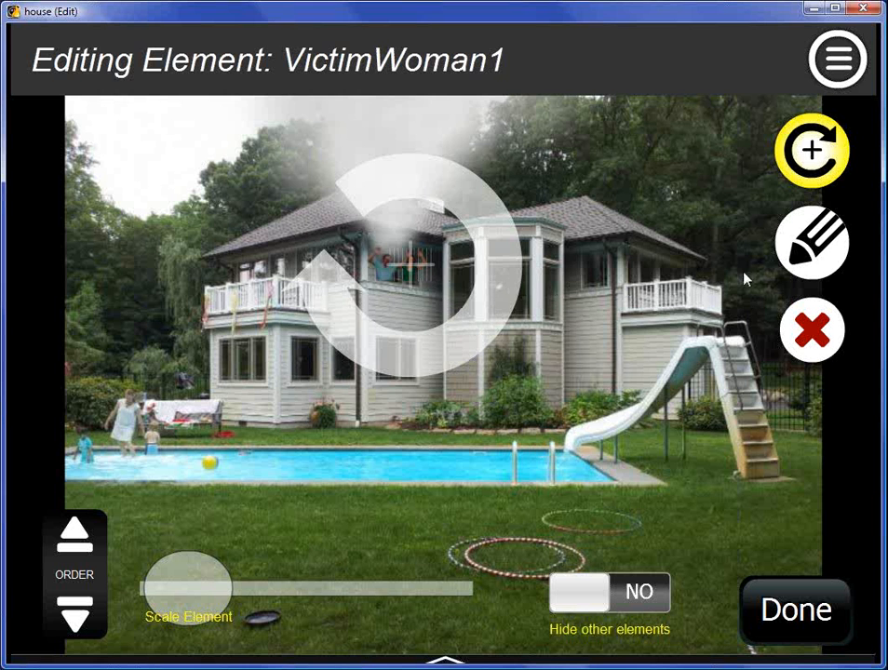
{"action": "left_click", "coordinate": [809, 244]}
{"action": "left_click", "coordinate": [592, 391]}
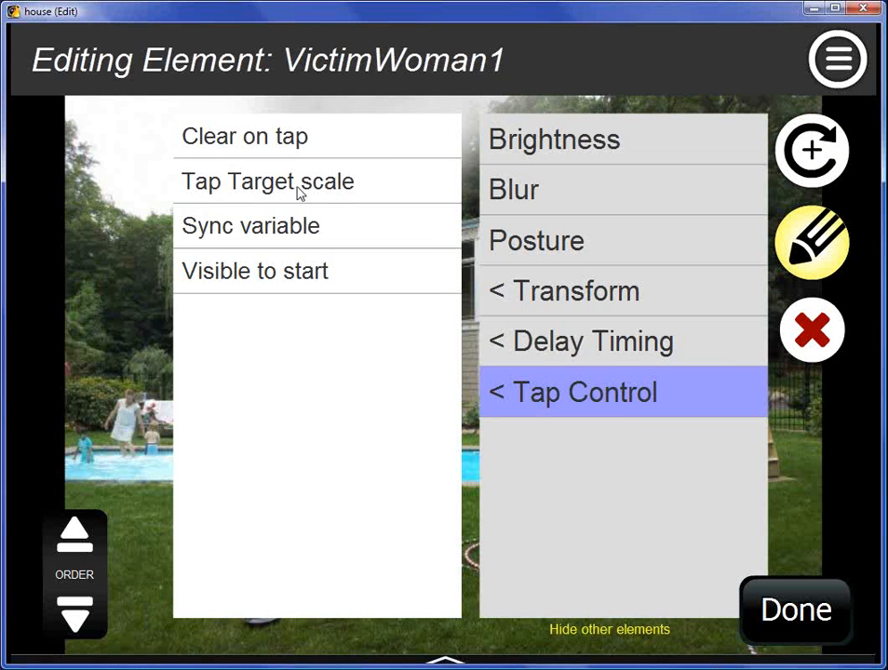
{"action": "left_click", "coordinate": [294, 183]}
{"action": "left_click_drag", "start_coordinate": [348, 595], "coordinate": [288, 598]}
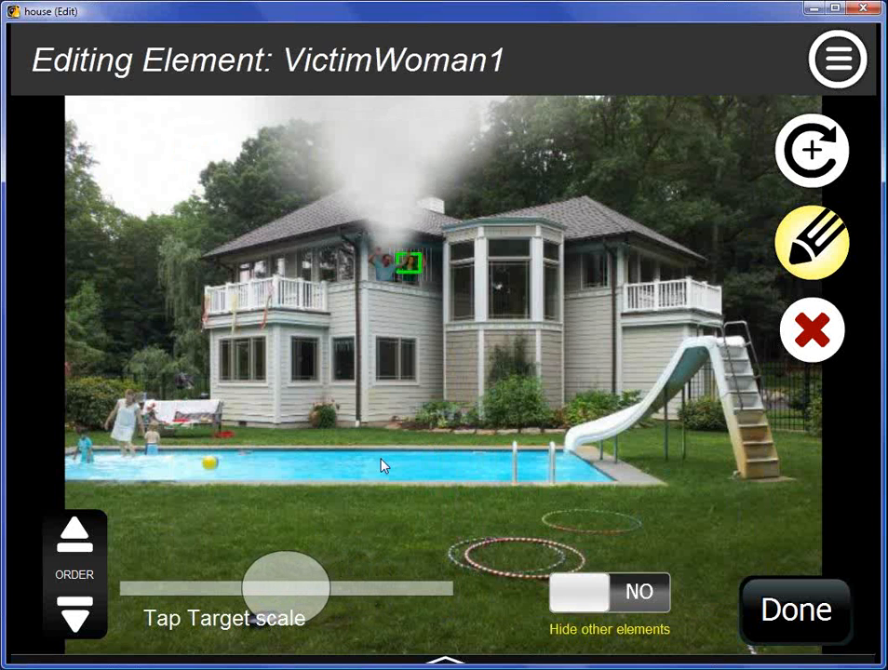
Step: Move the woman victim slightly lower and farther from the man in the window, and finish editing her
{"action": "left_click", "coordinate": [791, 165]}
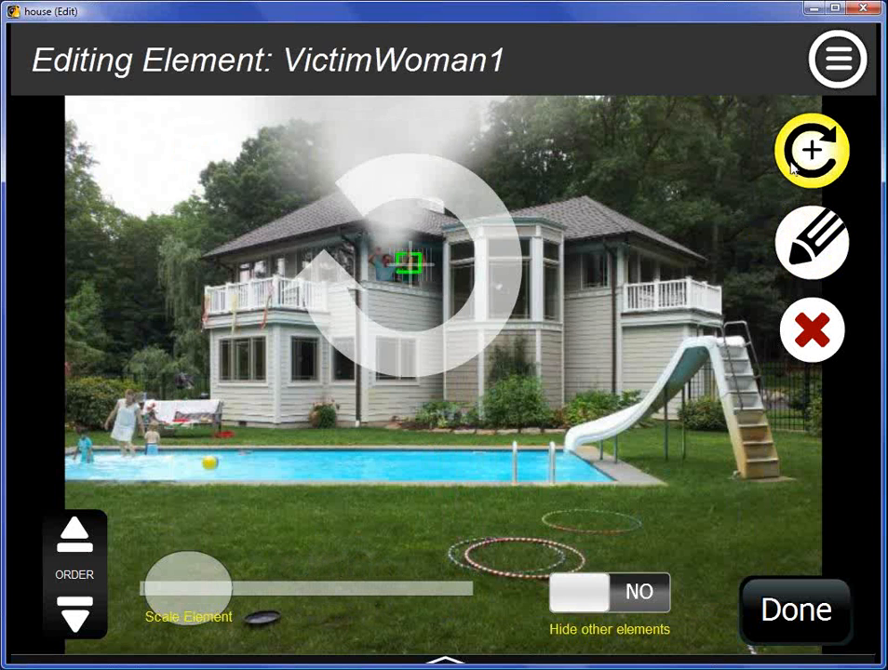
{"action": "left_click_drag", "start_coordinate": [428, 275], "coordinate": [431, 283]}
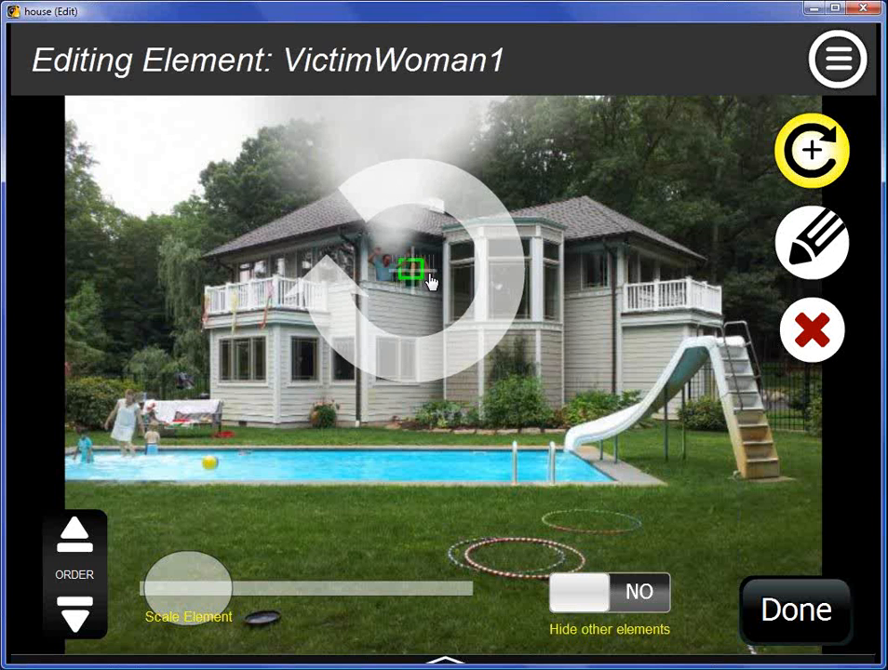
{"action": "left_click", "coordinate": [761, 610]}
Step: Play the sim to check the two victims at the upper window, and return to the editor
{"action": "left_click", "coordinate": [811, 263]}
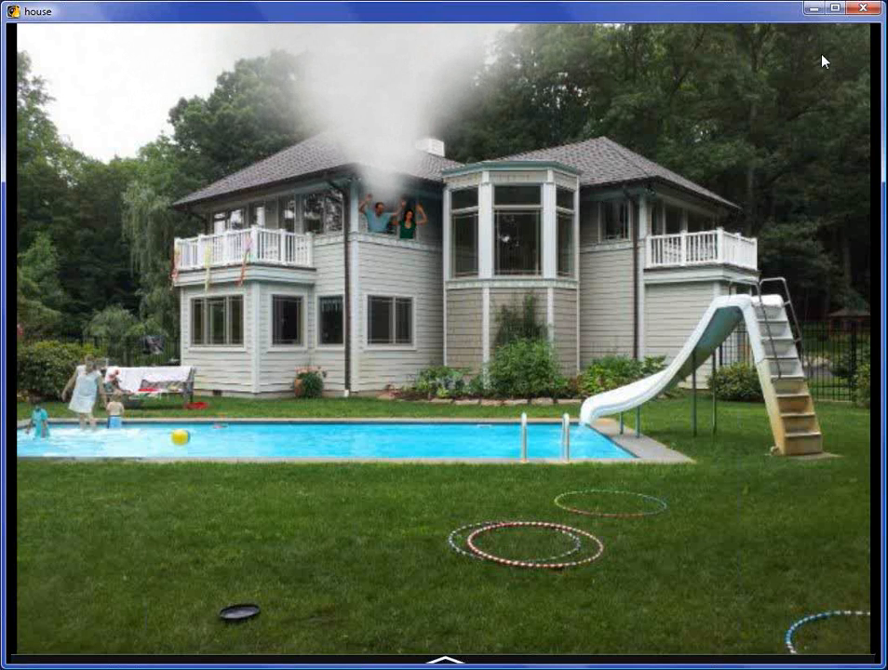
{"action": "mouse_move", "coordinate": [832, 58]}
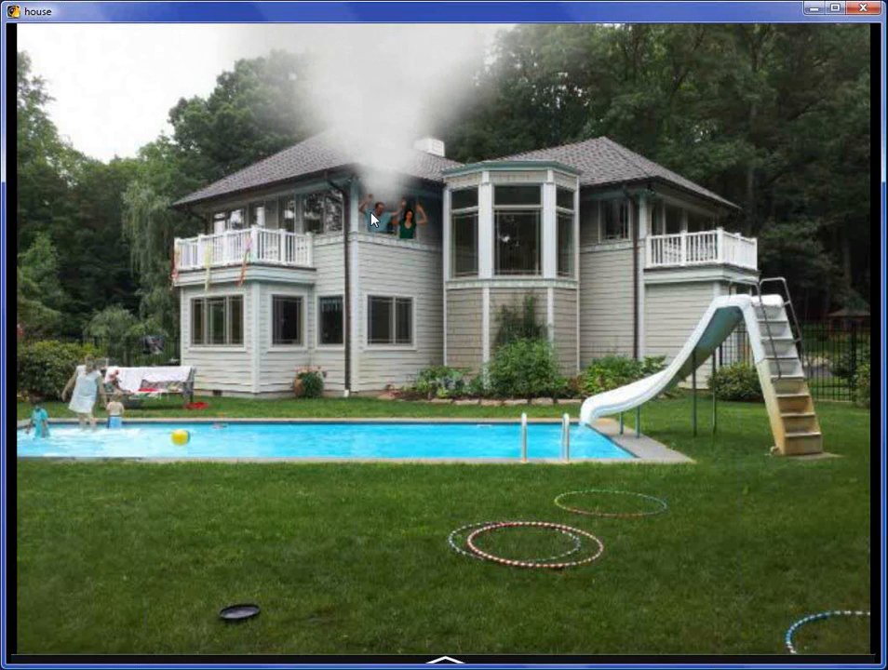
{"action": "left_click", "coordinate": [379, 355]}
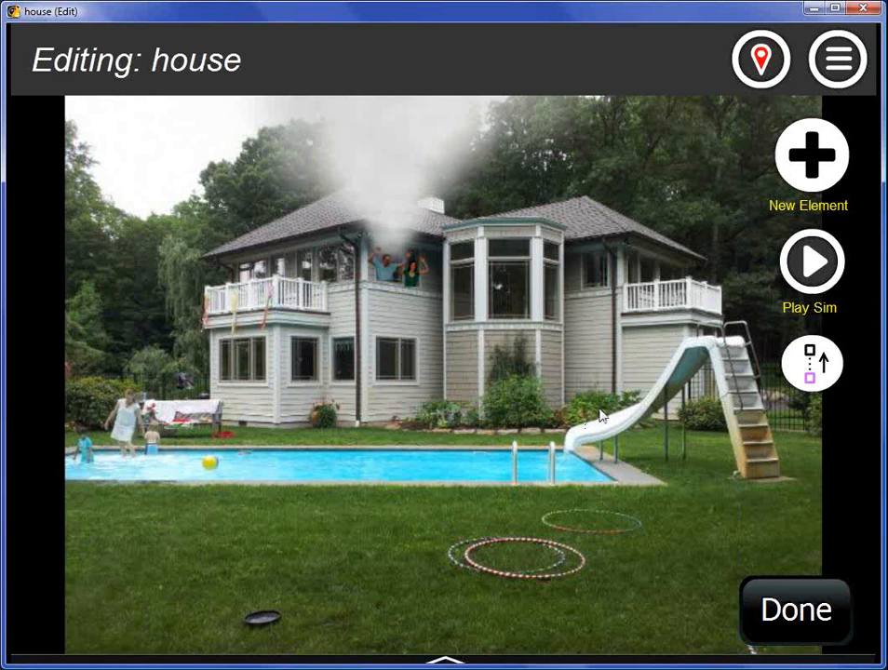
Step: Add a Boy victim, shrink him to the scene's scale and place him at the lower end of the pool slide
{"action": "left_click", "coordinate": [815, 177]}
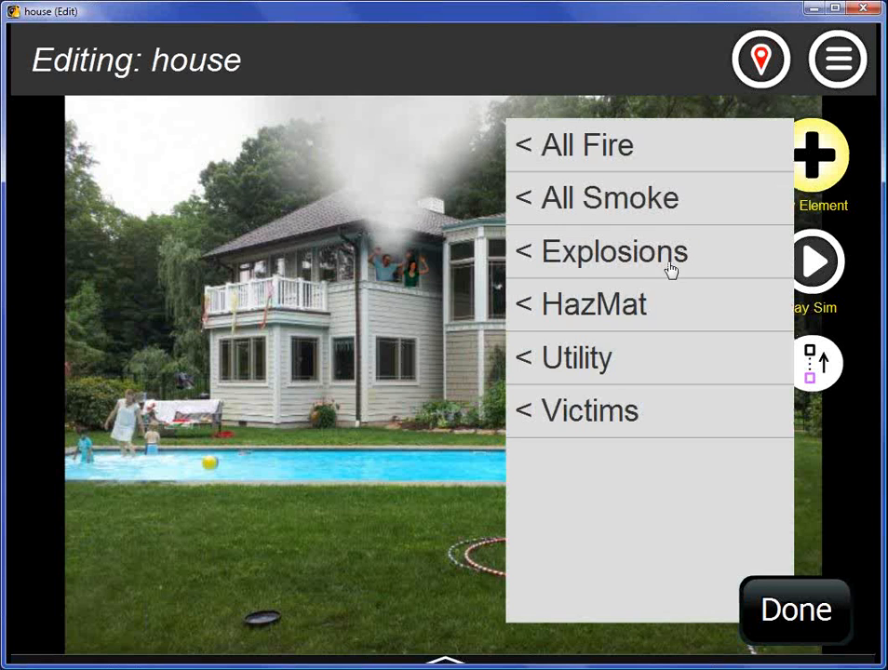
{"action": "left_click", "coordinate": [595, 409]}
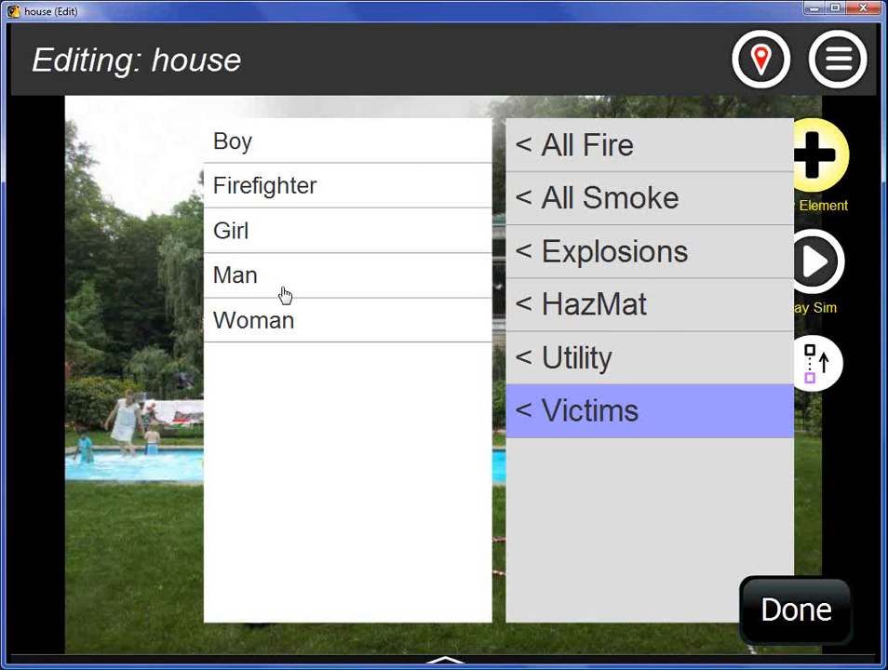
{"action": "left_click", "coordinate": [240, 142]}
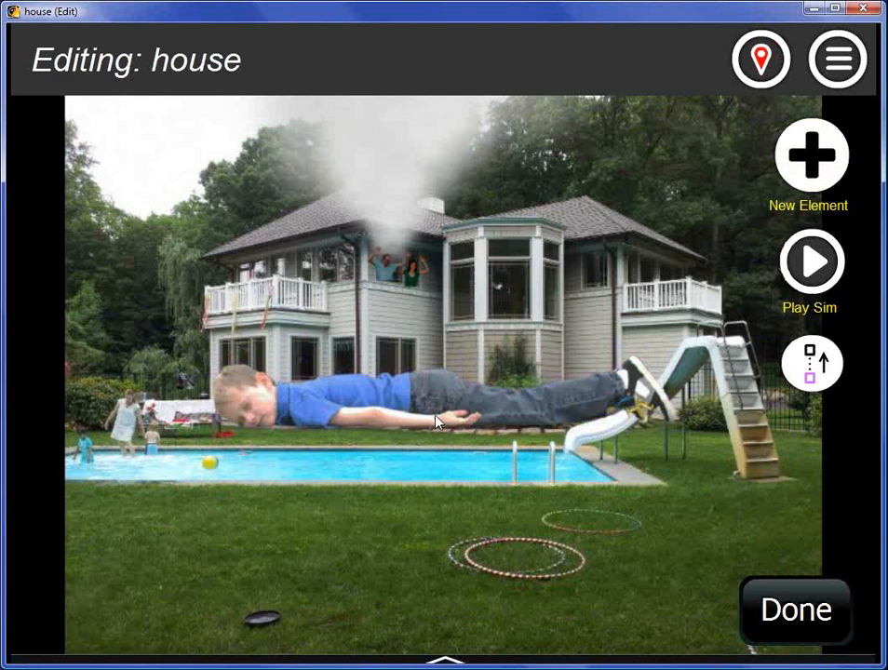
{"action": "left_click_drag", "start_coordinate": [209, 588], "coordinate": [177, 597]}
{"action": "left_click_drag", "start_coordinate": [453, 373], "coordinate": [585, 428]}
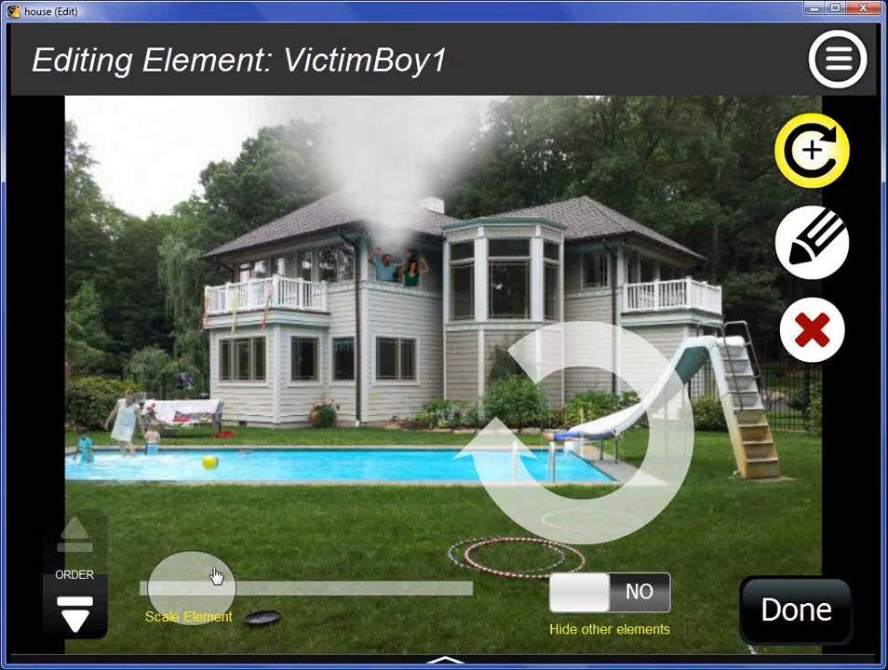
{"action": "left_click_drag", "start_coordinate": [215, 577], "coordinate": [213, 577]}
{"action": "left_click_drag", "start_coordinate": [585, 446], "coordinate": [577, 446]}
{"action": "left_click", "coordinate": [777, 612]}
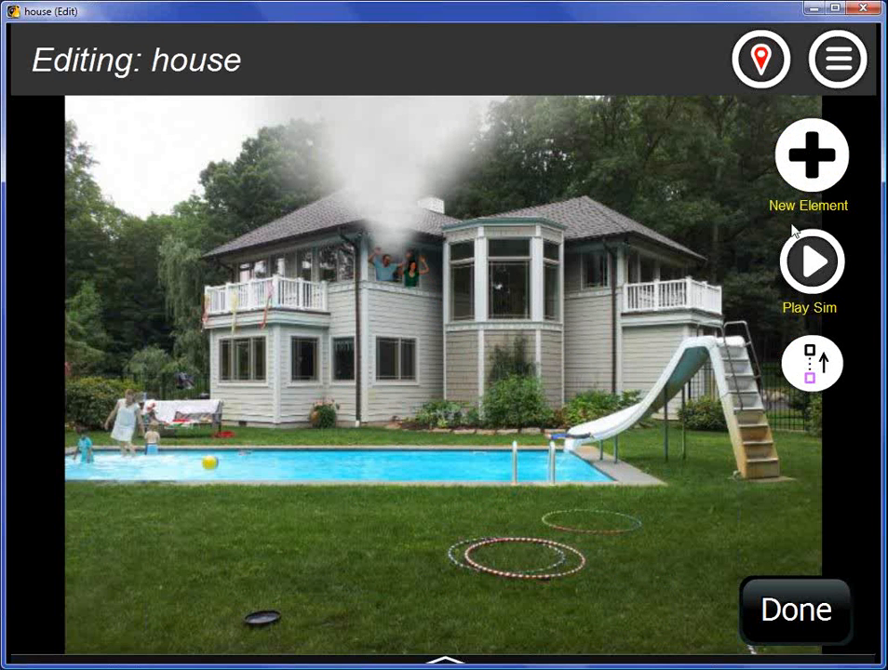
Step: Add a Mask utility element and position it over the boy at the lower end of the pool slide
{"action": "left_click", "coordinate": [808, 179]}
{"action": "left_click", "coordinate": [581, 357]}
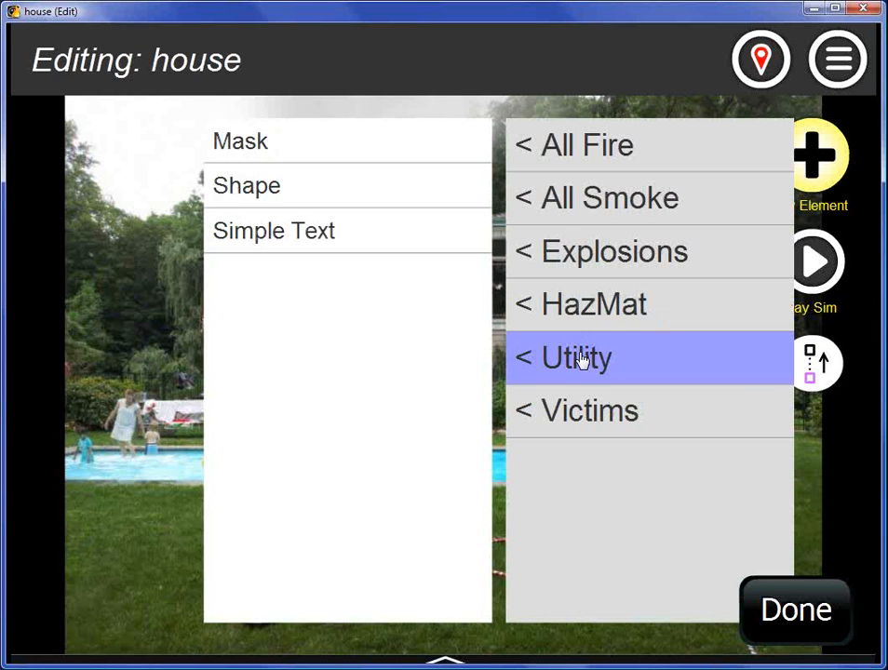
{"action": "left_click", "coordinate": [254, 151]}
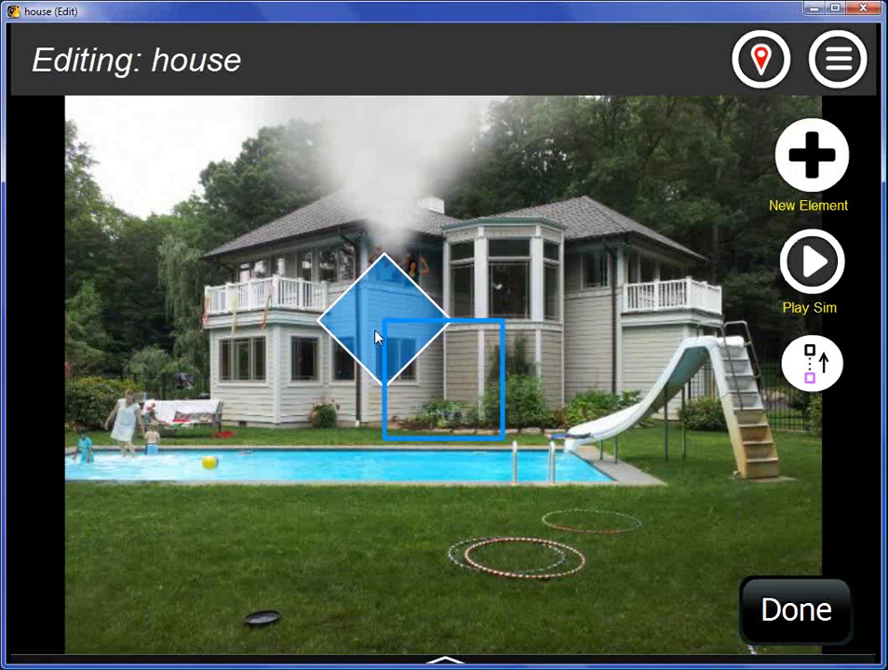
{"action": "left_click_drag", "start_coordinate": [377, 337], "coordinate": [561, 436]}
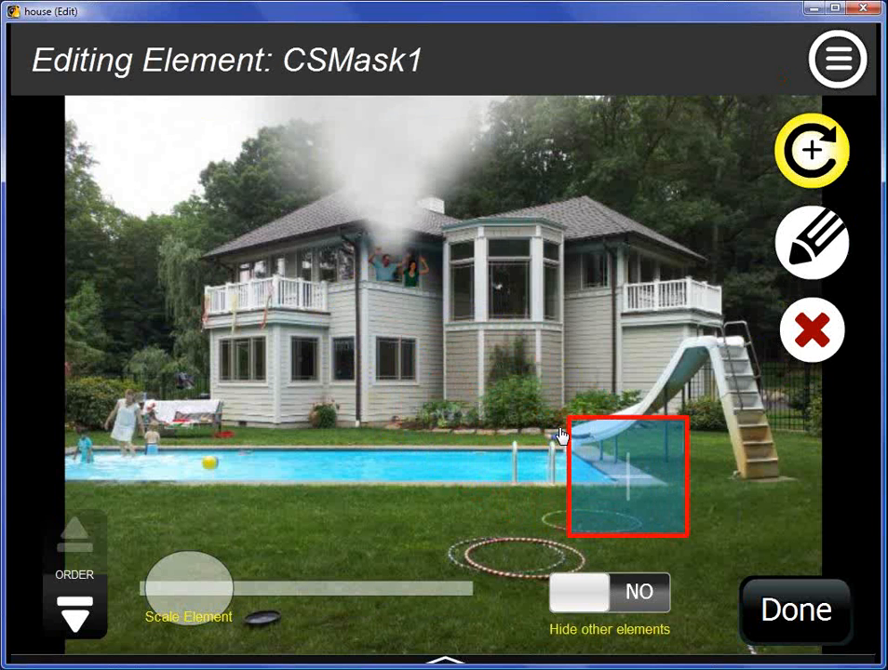
Step: Set the mask to apply to VictimBoy1 only and finish editing it
{"action": "left_click", "coordinate": [808, 247]}
{"action": "left_click", "coordinate": [648, 158]}
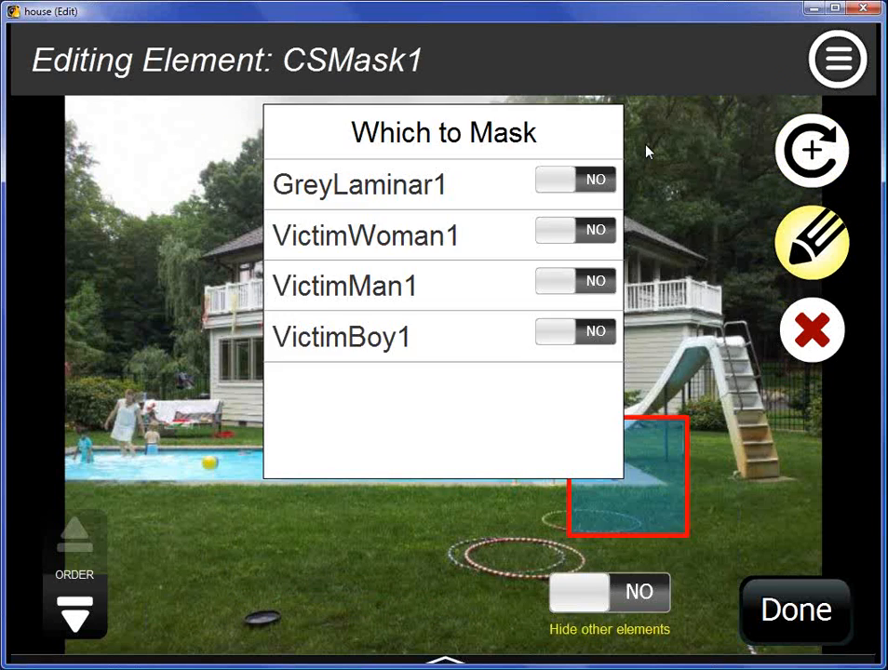
{"action": "left_click", "coordinate": [596, 337]}
{"action": "left_click", "coordinate": [784, 613]}
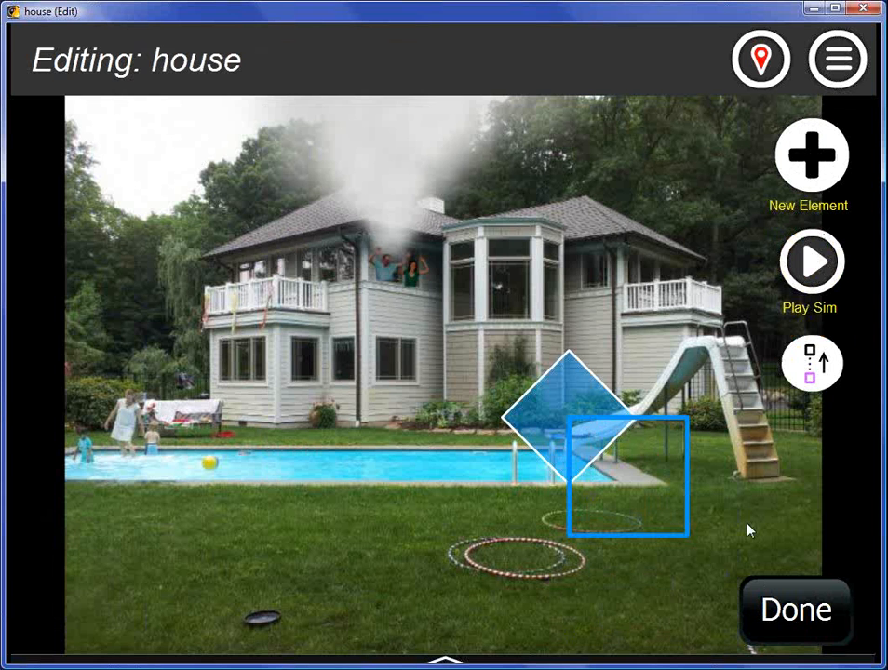
Step: Play the sim with the masked boy on the slide, clear the woman and the man, and exit to the editor
{"action": "left_click", "coordinate": [817, 268]}
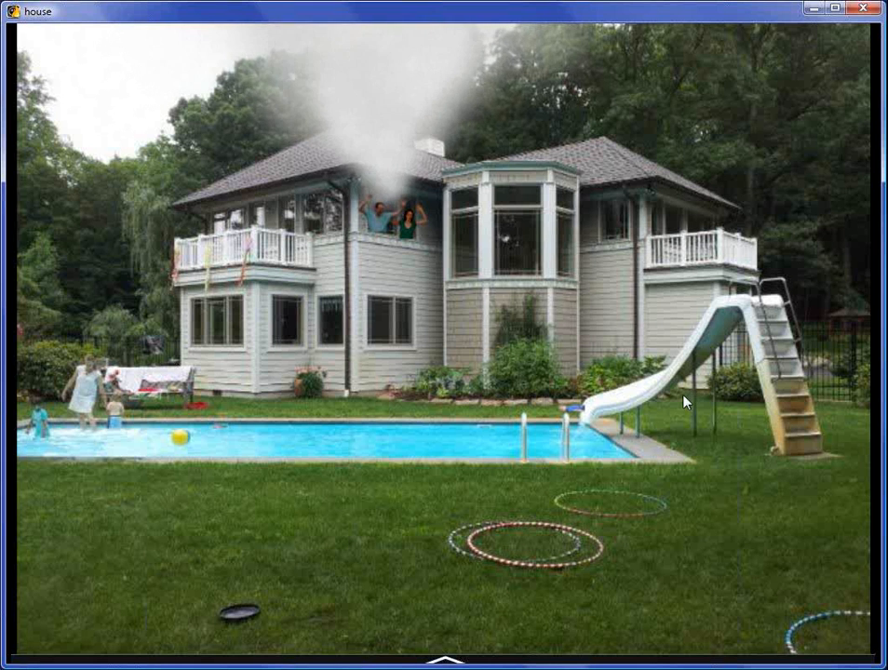
{"action": "left_click", "coordinate": [407, 225]}
{"action": "left_click", "coordinate": [377, 219]}
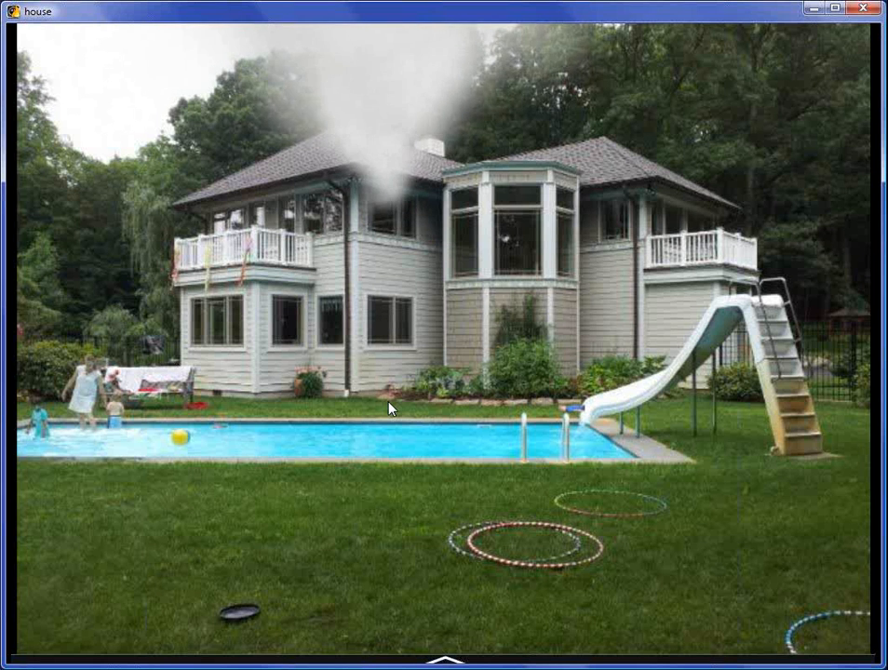
{"action": "key", "text": "Escape"}
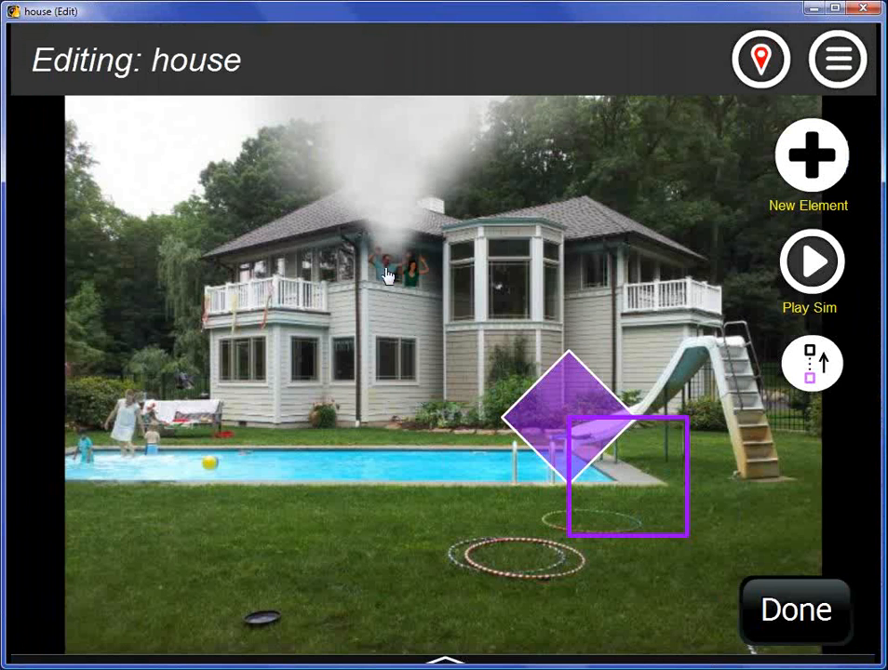
Step: Create a new location named hallway with the photo IMG_20120301_163024.jpg as its background
{"action": "left_click", "coordinate": [755, 72]}
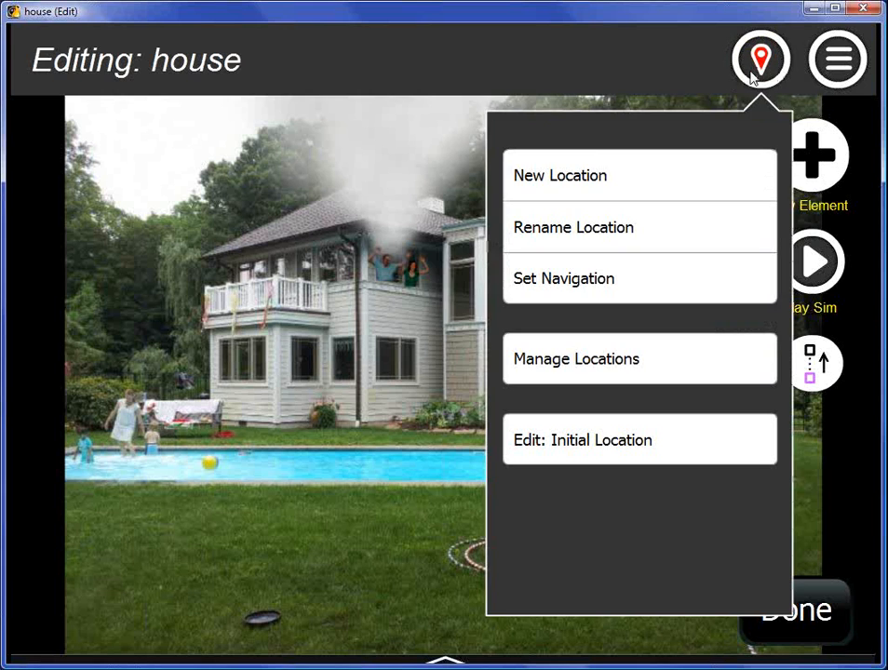
{"action": "left_click", "coordinate": [570, 185]}
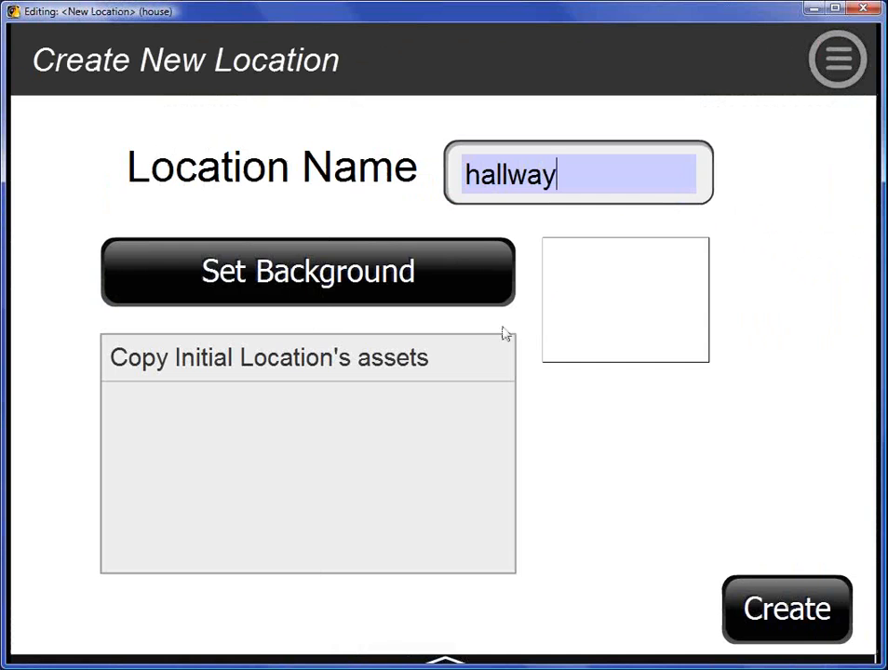
{"action": "left_click", "coordinate": [421, 291]}
{"action": "left_click", "coordinate": [414, 318]}
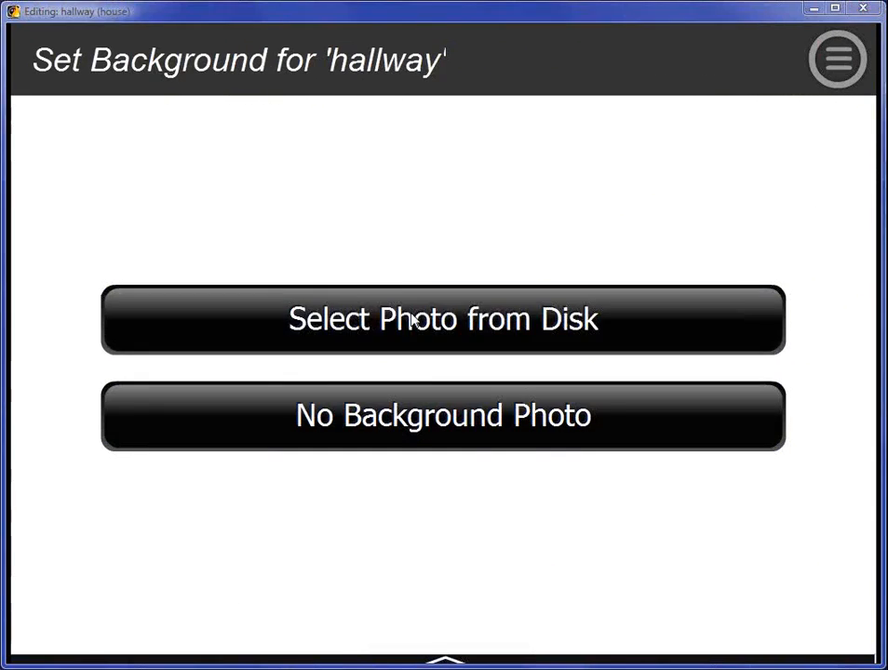
{"action": "left_click", "coordinate": [697, 176]}
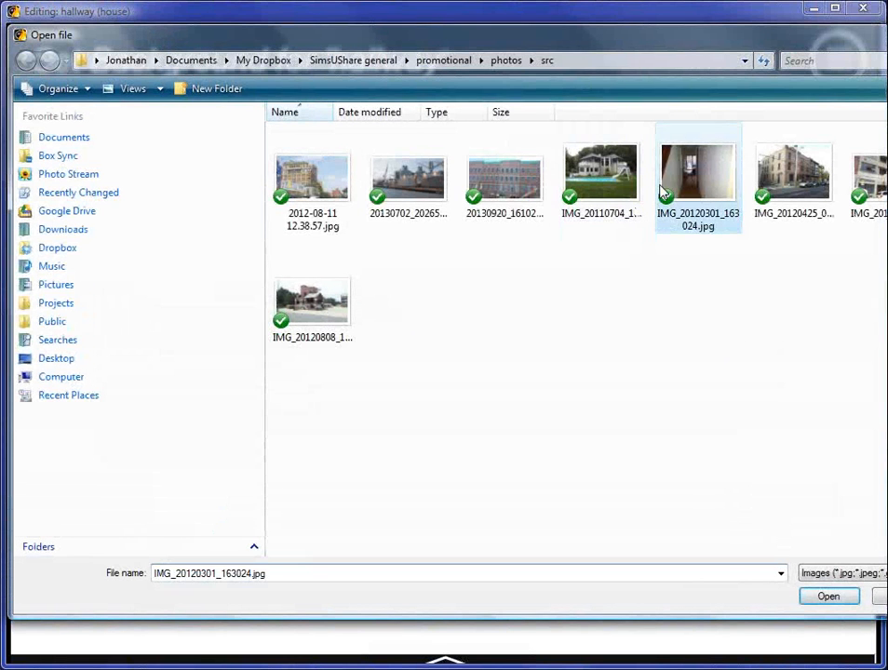
{"action": "left_click", "coordinate": [806, 600]}
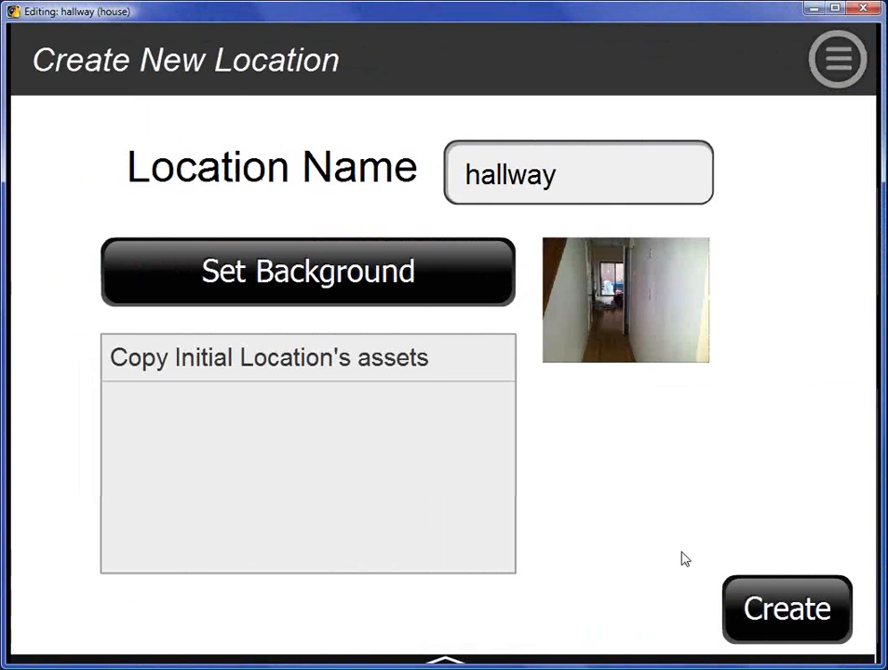
{"action": "left_click", "coordinate": [802, 610]}
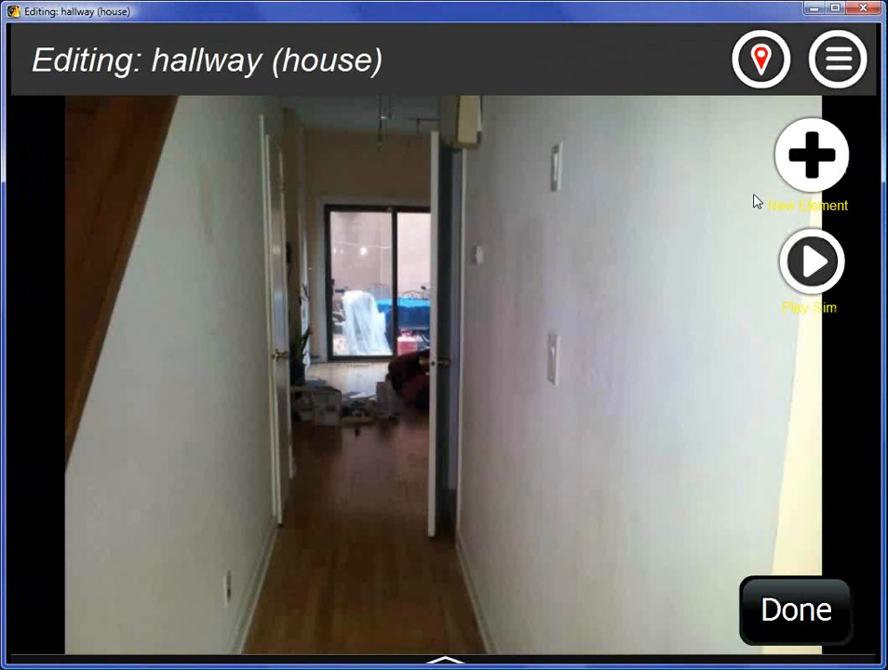
Step: Set the hallway's navigation so that backwards leads to Initial Location
{"action": "left_click", "coordinate": [755, 65]}
{"action": "left_click", "coordinate": [600, 284]}
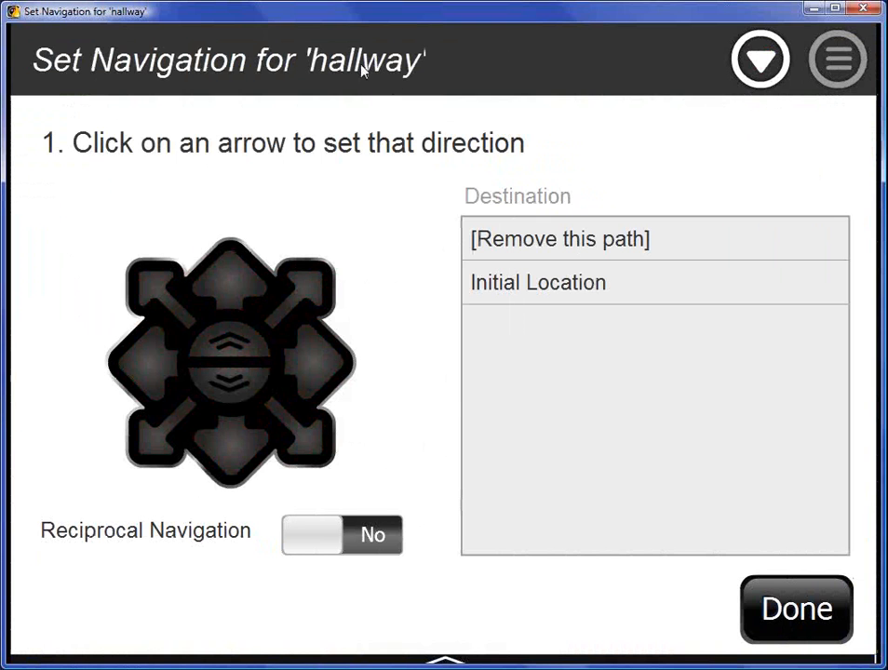
{"action": "left_click", "coordinate": [220, 456]}
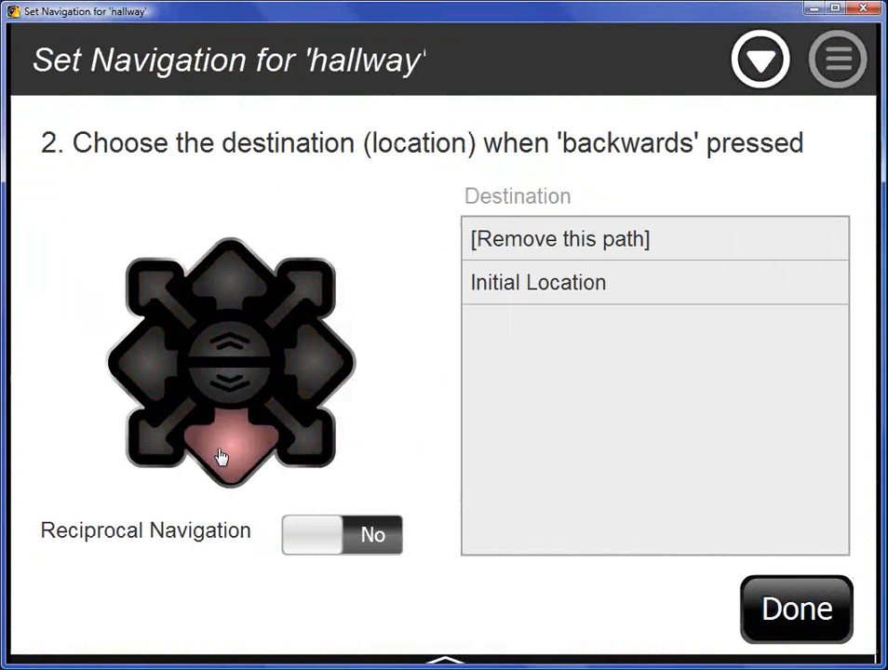
{"action": "left_click", "coordinate": [510, 291]}
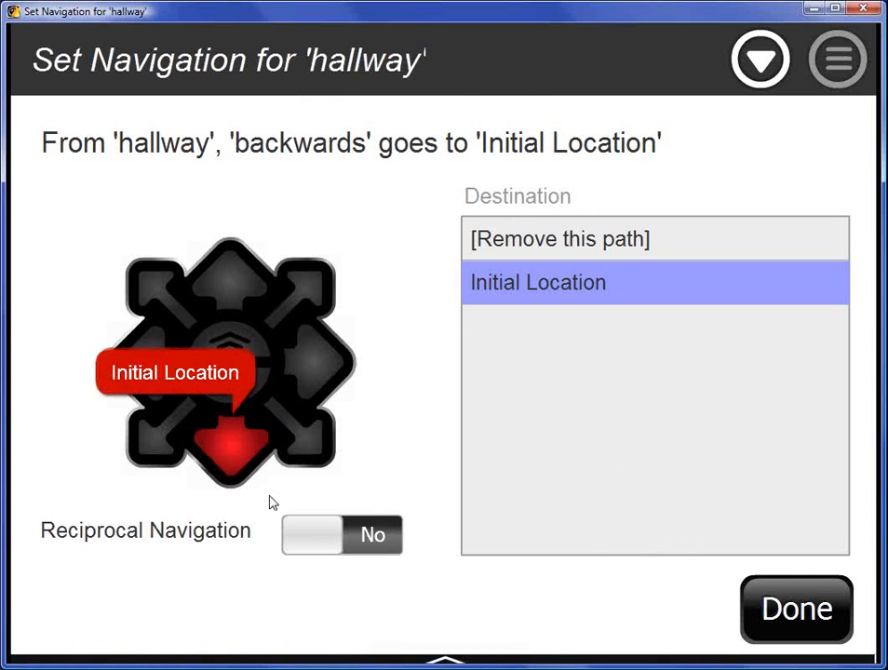
Step: Turn on reciprocal navigation, remove the hallway's backwards path, reassign it to Initial Location and finish
{"action": "left_click", "coordinate": [364, 547]}
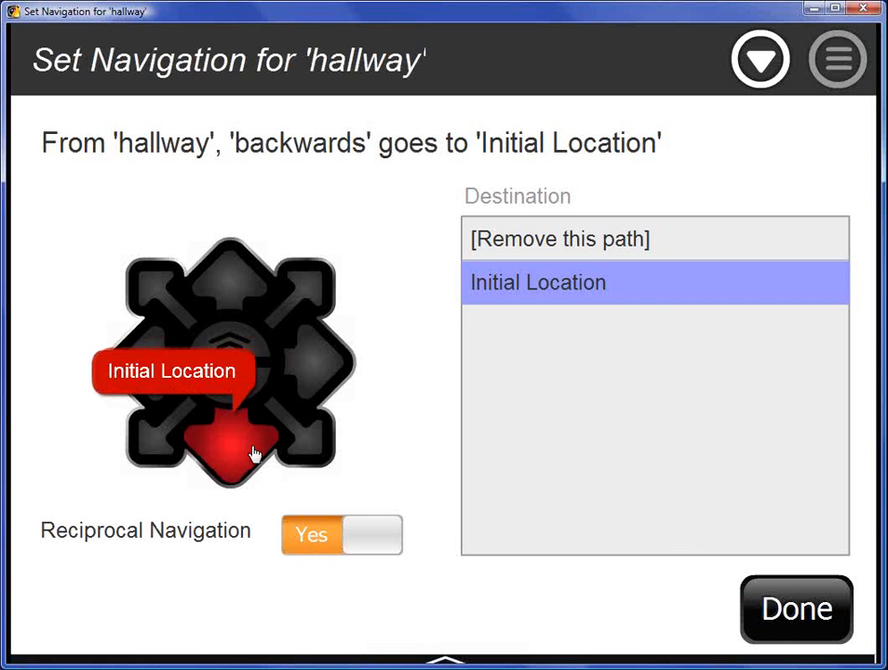
{"action": "left_click", "coordinate": [492, 240]}
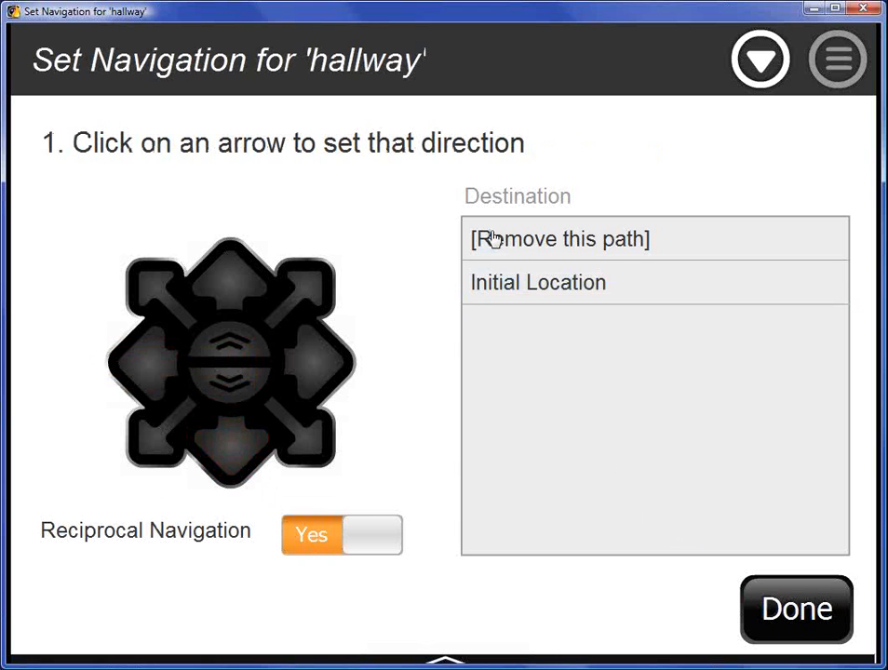
{"action": "left_click", "coordinate": [239, 465]}
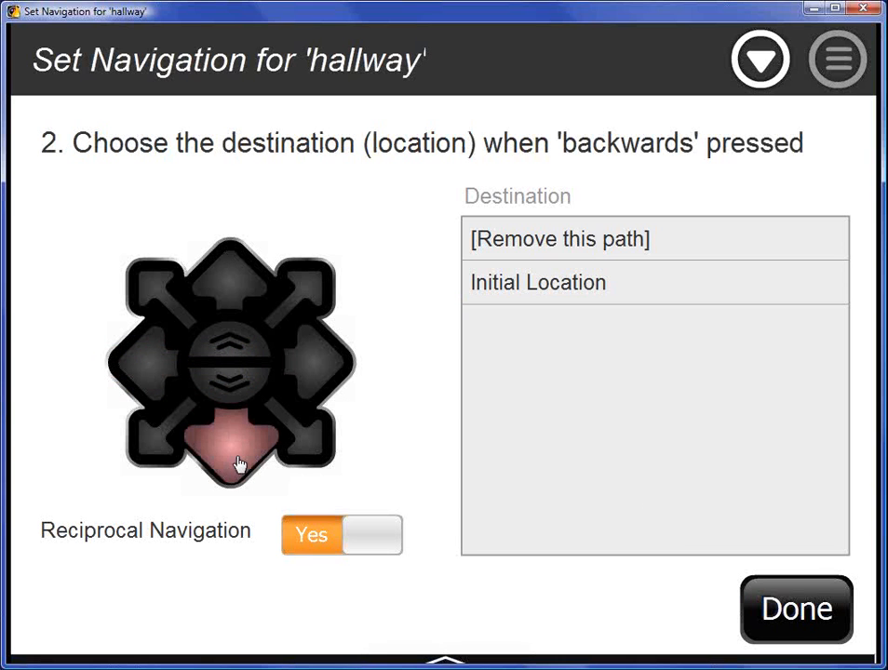
{"action": "left_click", "coordinate": [519, 296]}
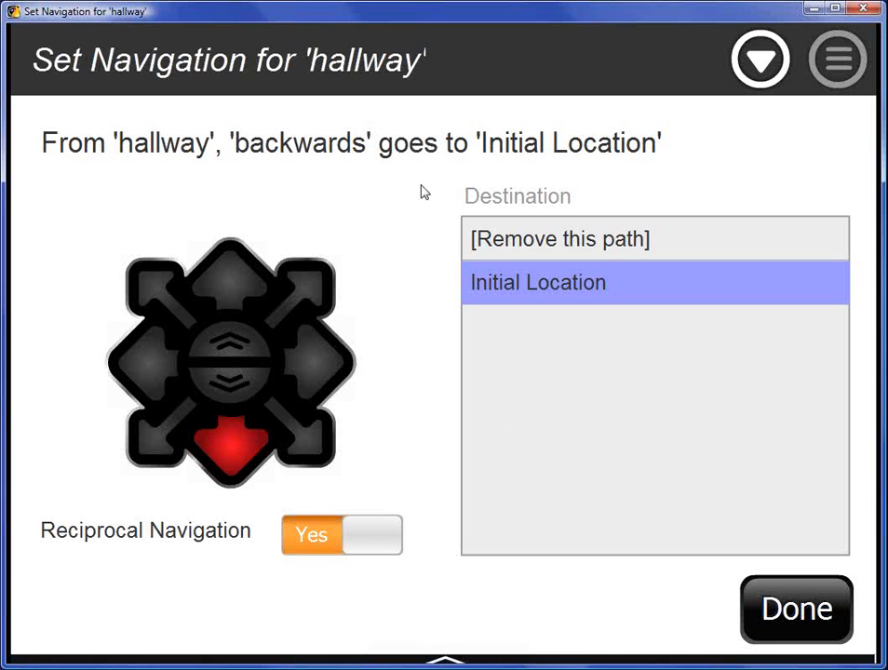
{"action": "left_click", "coordinate": [777, 600]}
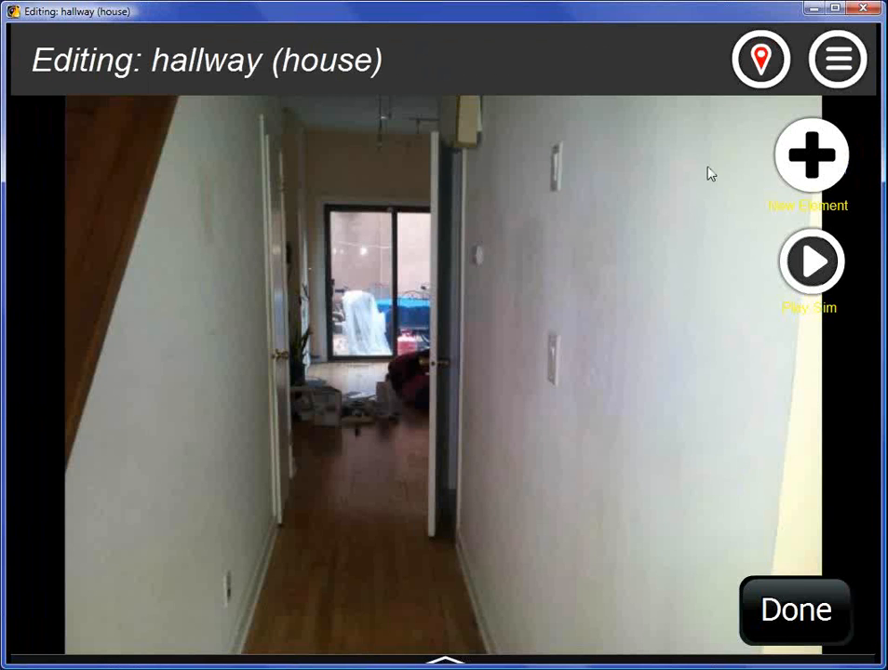
Step: Switch to editing Initial Location and check which navigation directions are set for it
{"action": "left_click", "coordinate": [761, 58]}
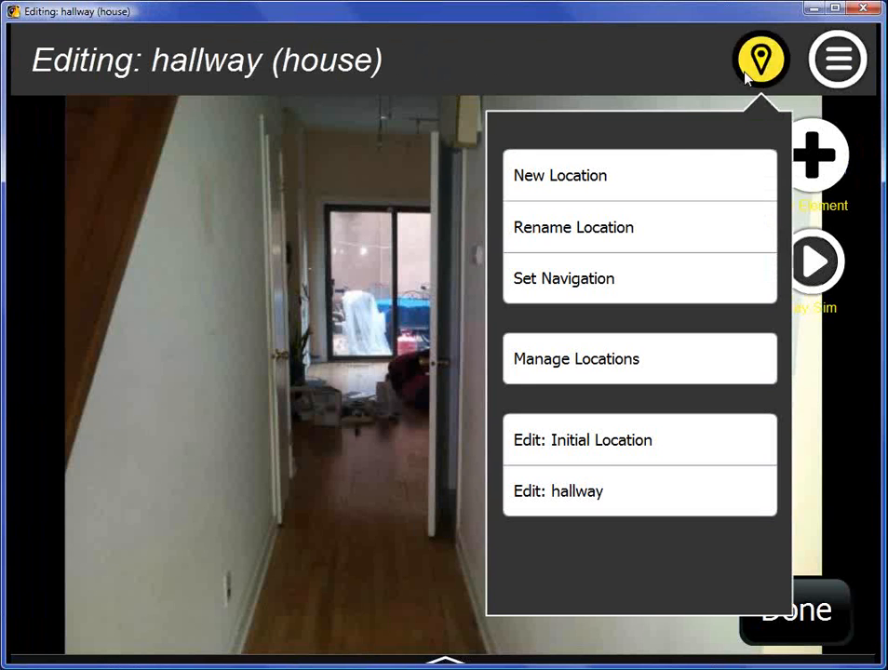
{"action": "left_click", "coordinate": [610, 453]}
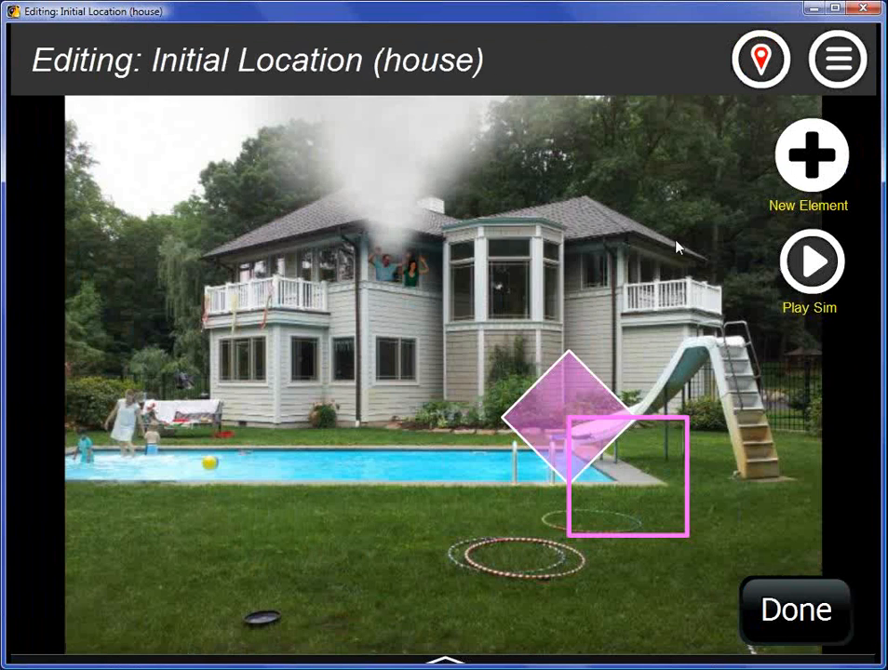
{"action": "left_click", "coordinate": [761, 59]}
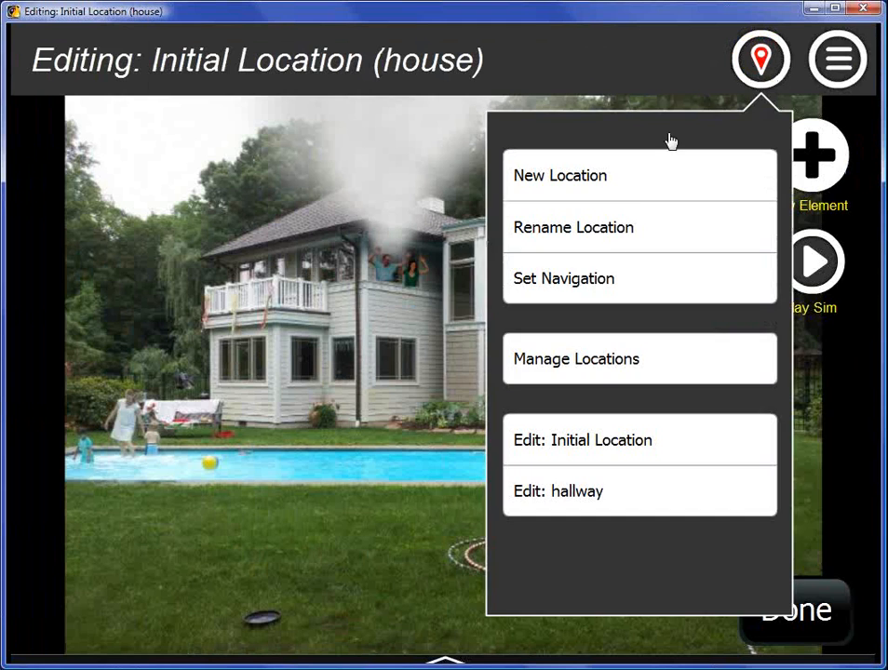
{"action": "left_click", "coordinate": [604, 281]}
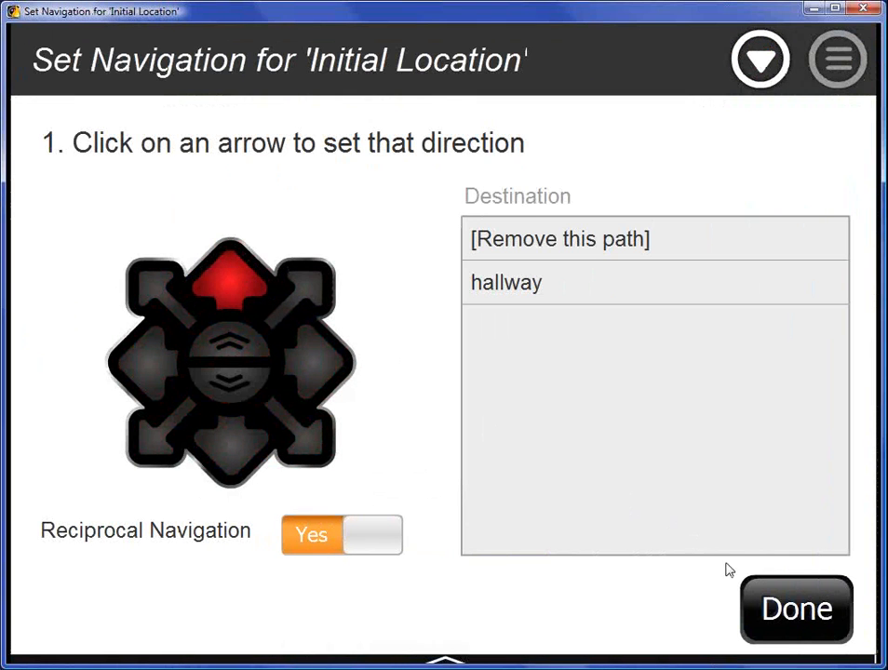
{"action": "left_click", "coordinate": [777, 609]}
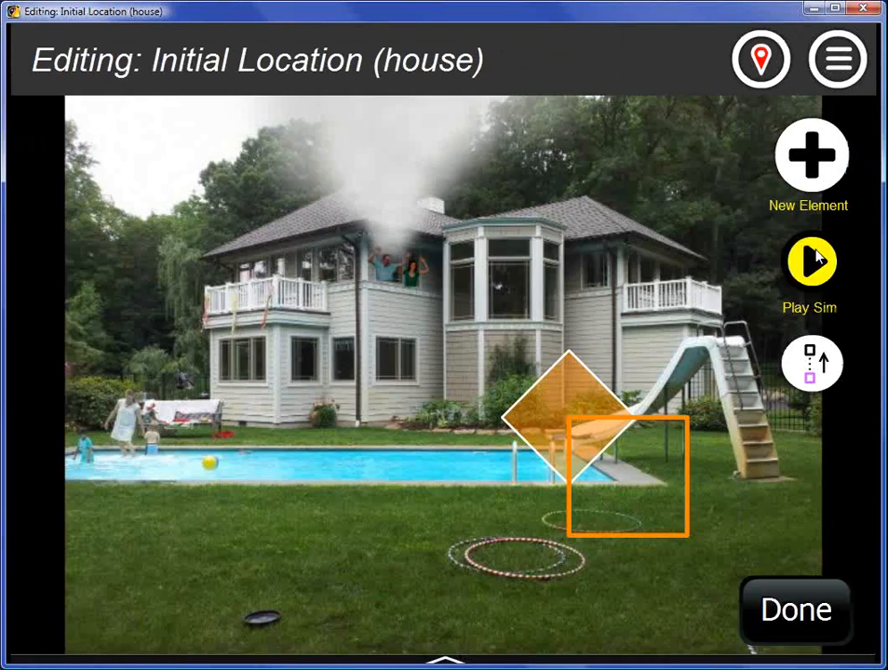
Step: Play the sim and navigate forward into the hallway and back to the initial location
{"action": "left_click", "coordinate": [811, 260]}
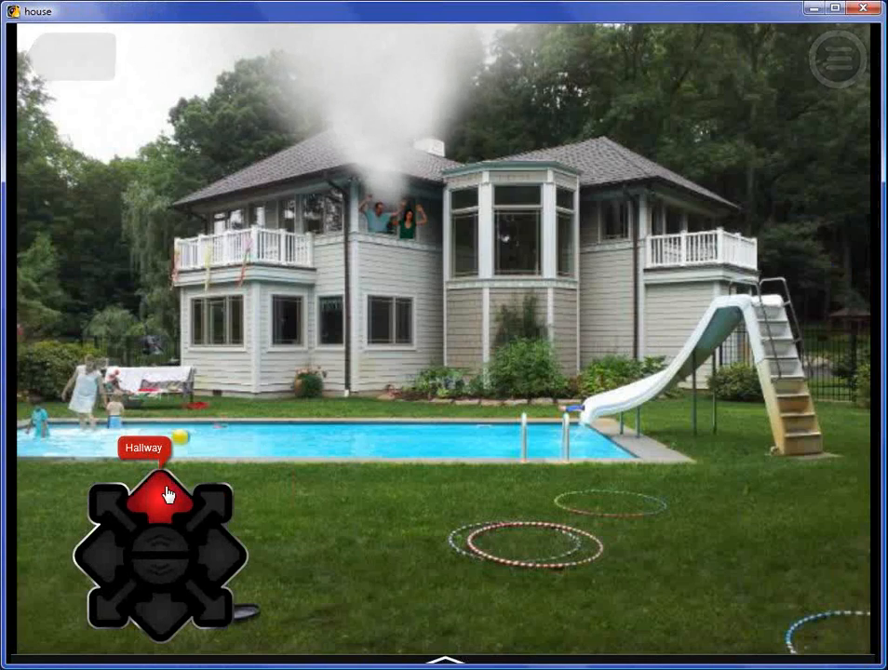
{"action": "left_click", "coordinate": [166, 488]}
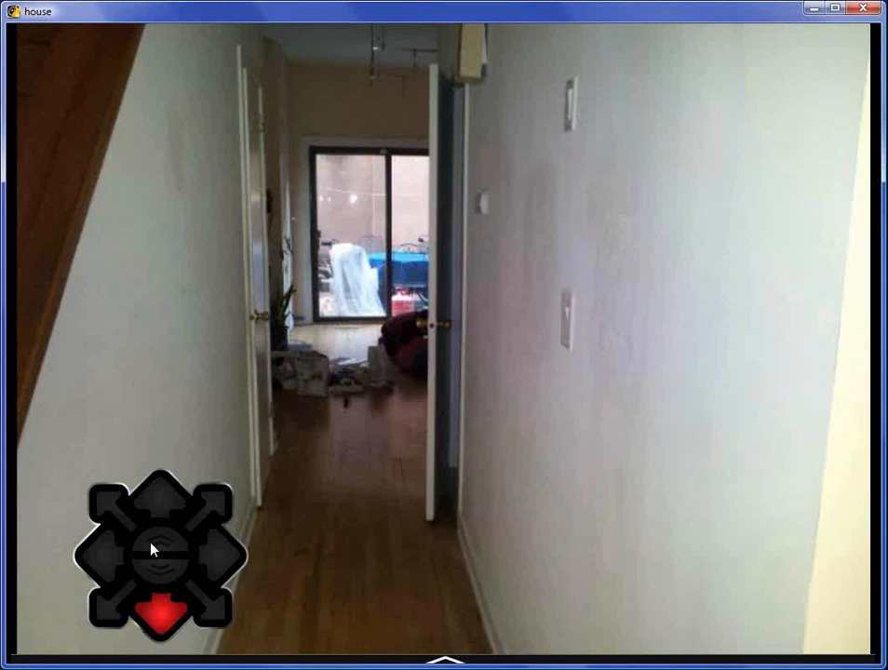
{"action": "left_click", "coordinate": [150, 620]}
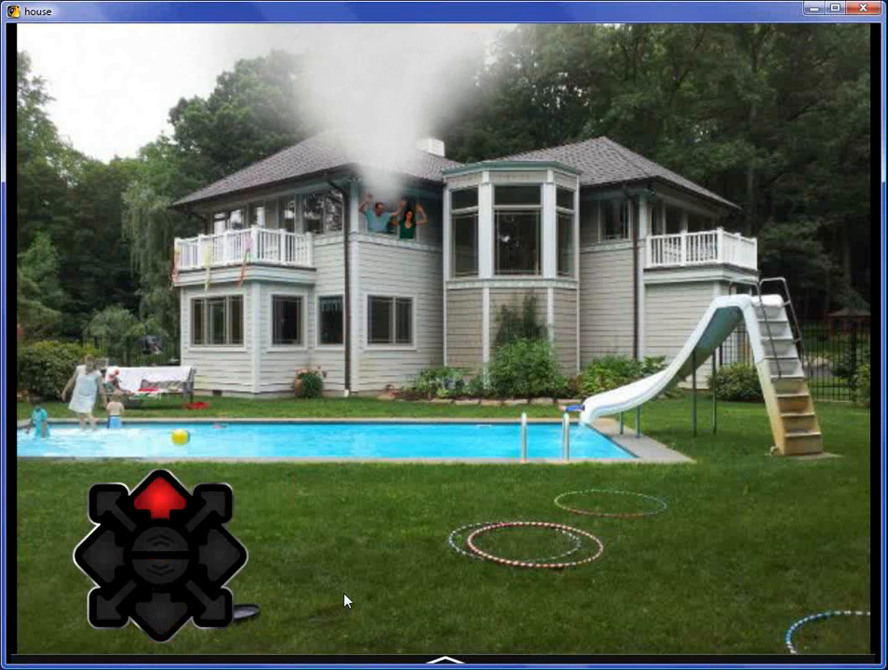
Step: Clear the man and the woman at the window, visiting the hallway and returning between changes, and exit to the editor
{"action": "left_click", "coordinate": [377, 216]}
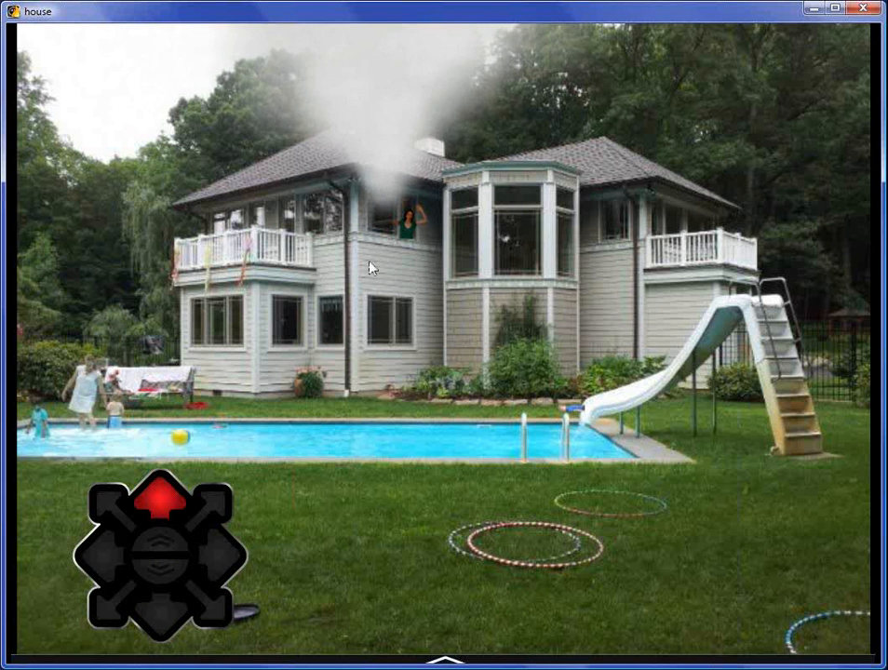
{"action": "left_click", "coordinate": [163, 496]}
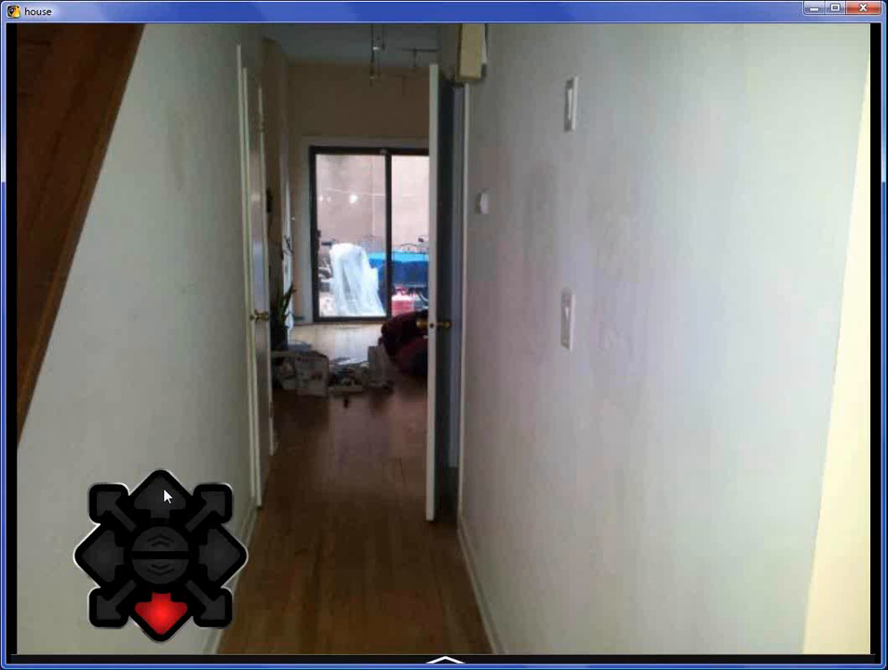
{"action": "left_click", "coordinate": [161, 612]}
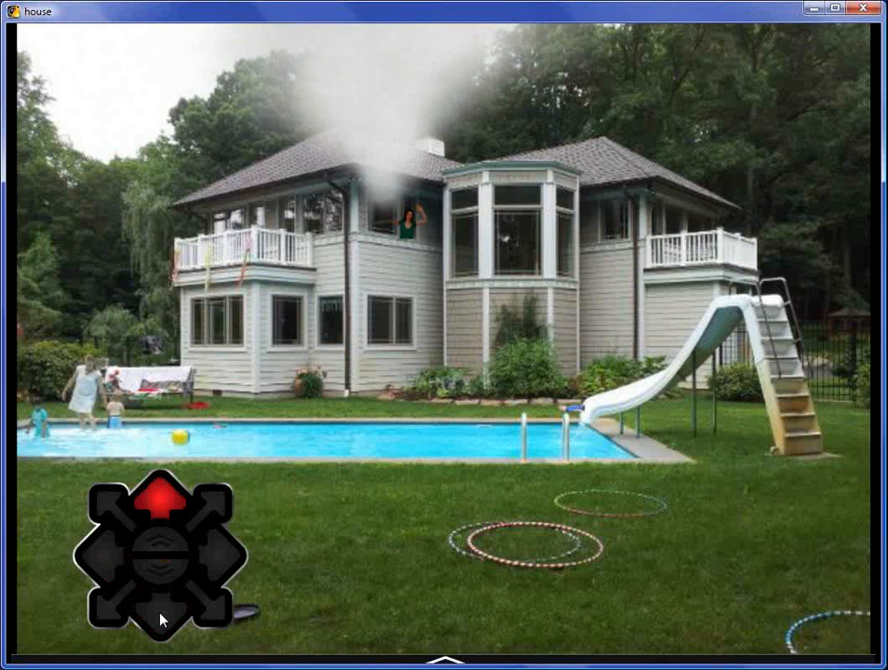
{"action": "left_click", "coordinate": [414, 224]}
{"action": "left_click", "coordinate": [151, 505]}
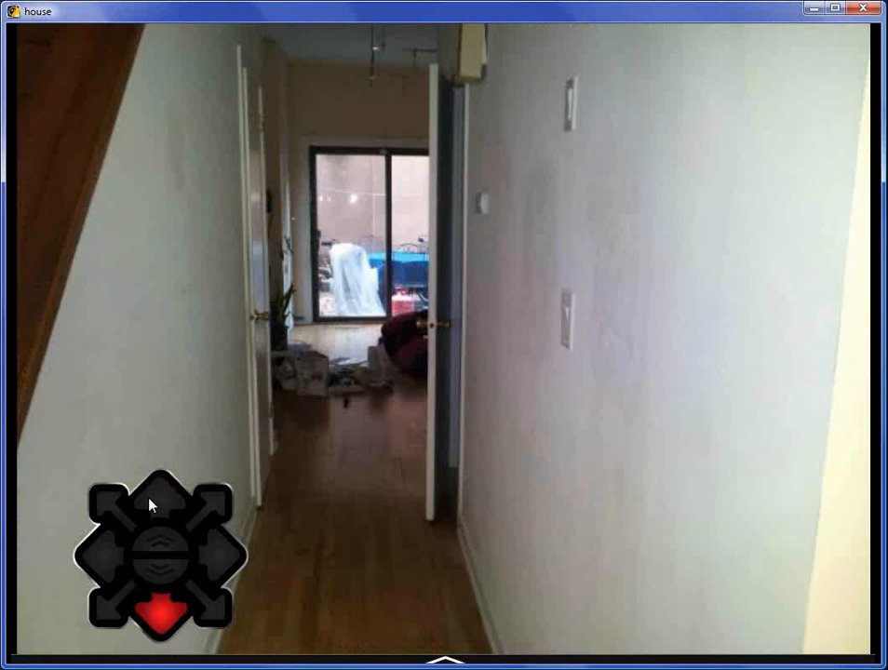
{"action": "left_click", "coordinate": [163, 621]}
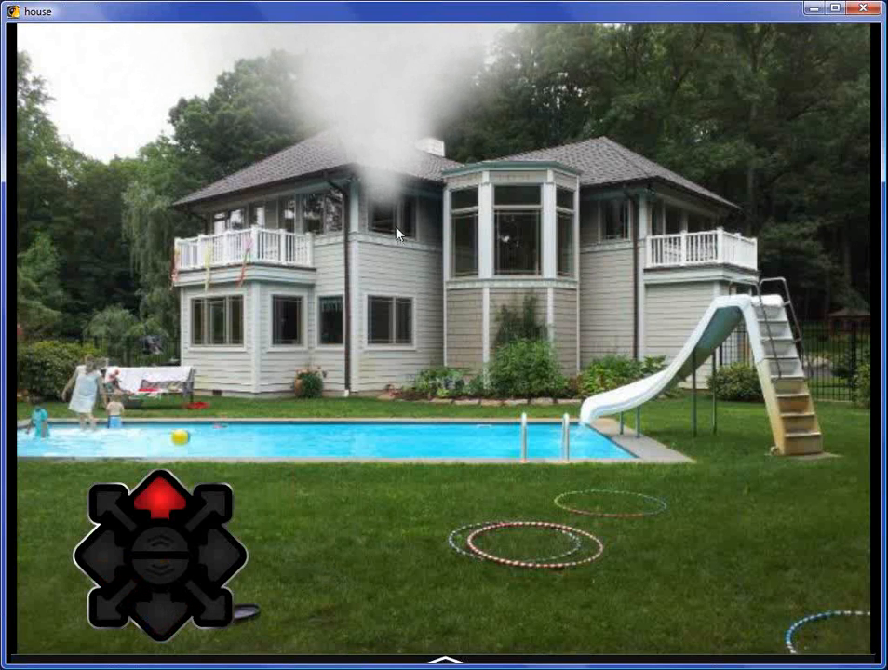
{"action": "left_click", "coordinate": [162, 491]}
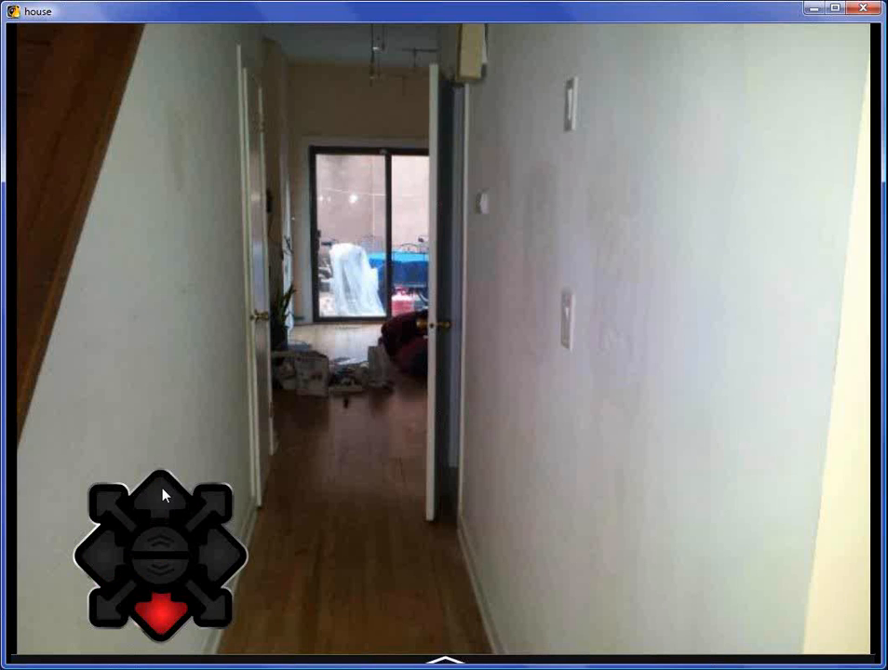
{"action": "left_click", "coordinate": [156, 618]}
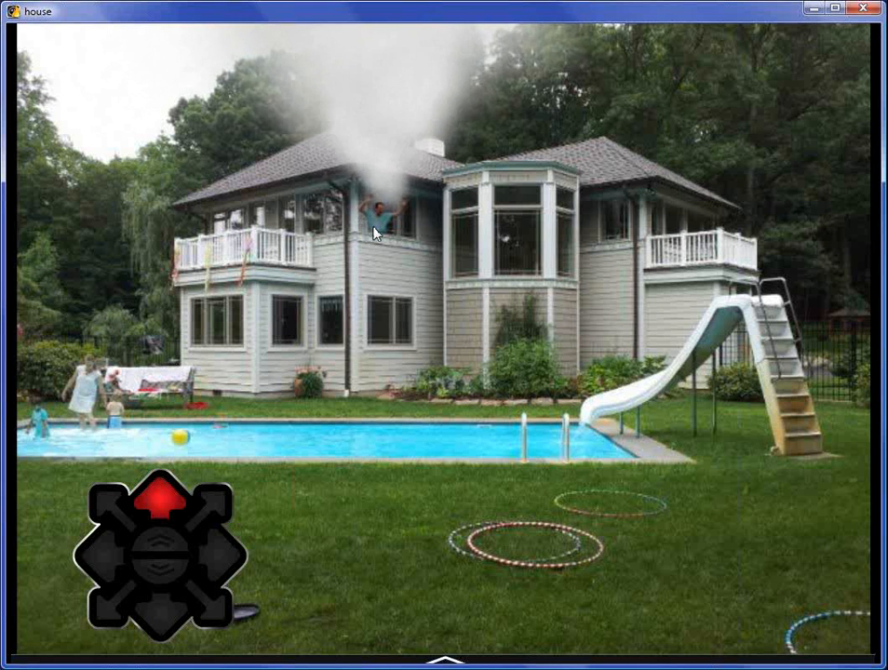
{"action": "key", "text": "Escape"}
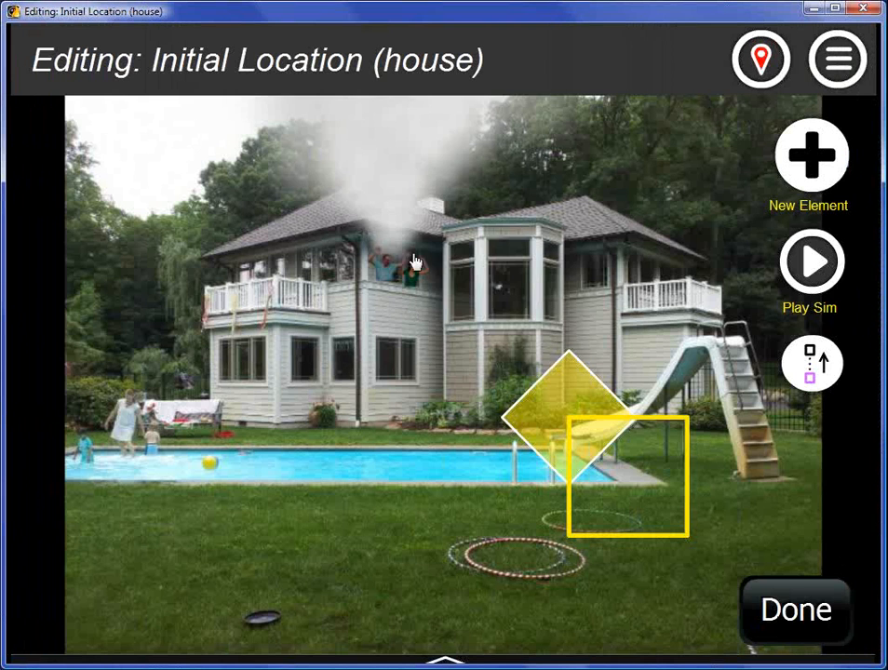
Step: Delete the woman victim from the upper window of Initial Location
{"action": "left_click", "coordinate": [404, 186]}
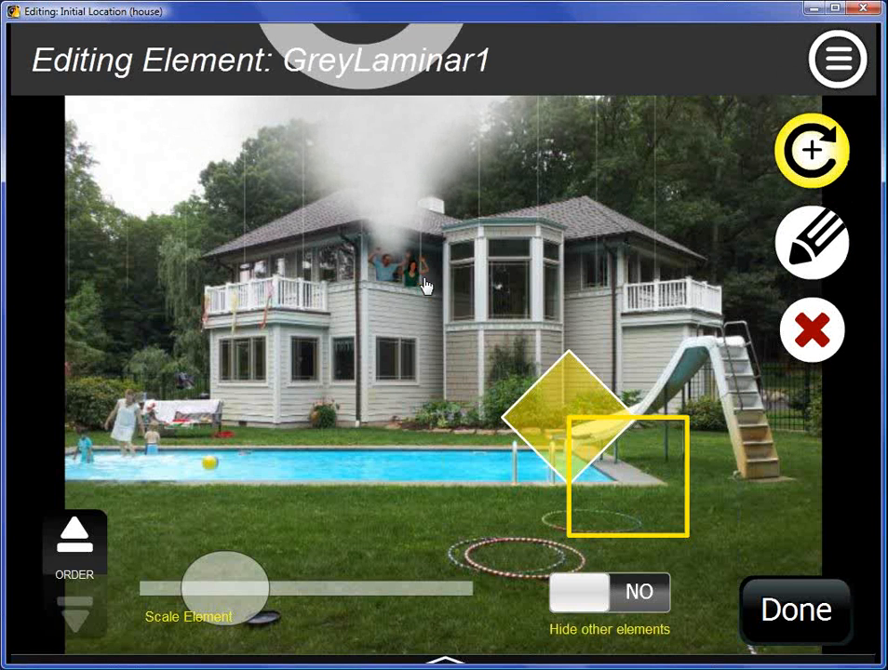
{"action": "left_click", "coordinate": [770, 598]}
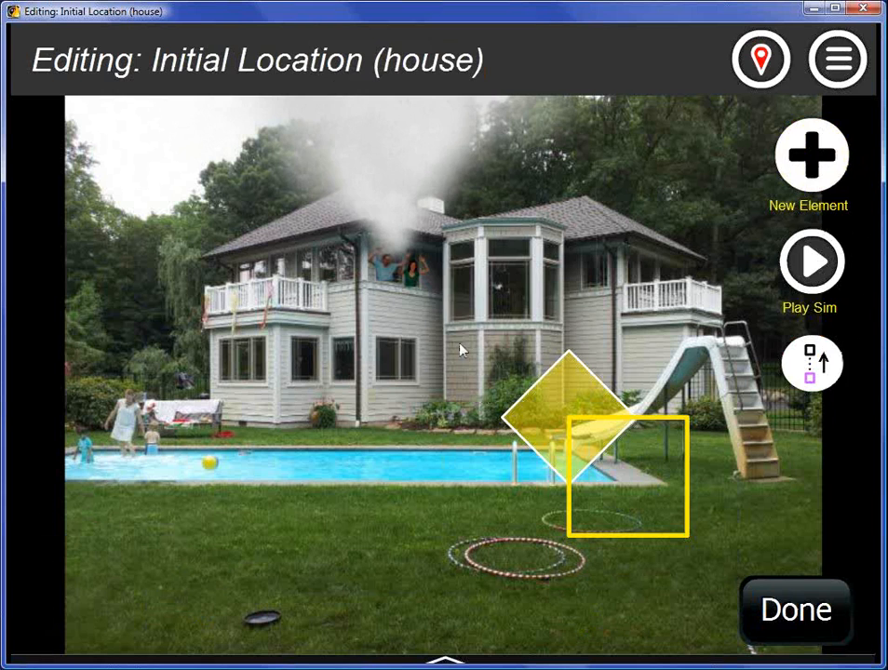
{"action": "left_click", "coordinate": [424, 281]}
{"action": "left_click", "coordinate": [812, 329]}
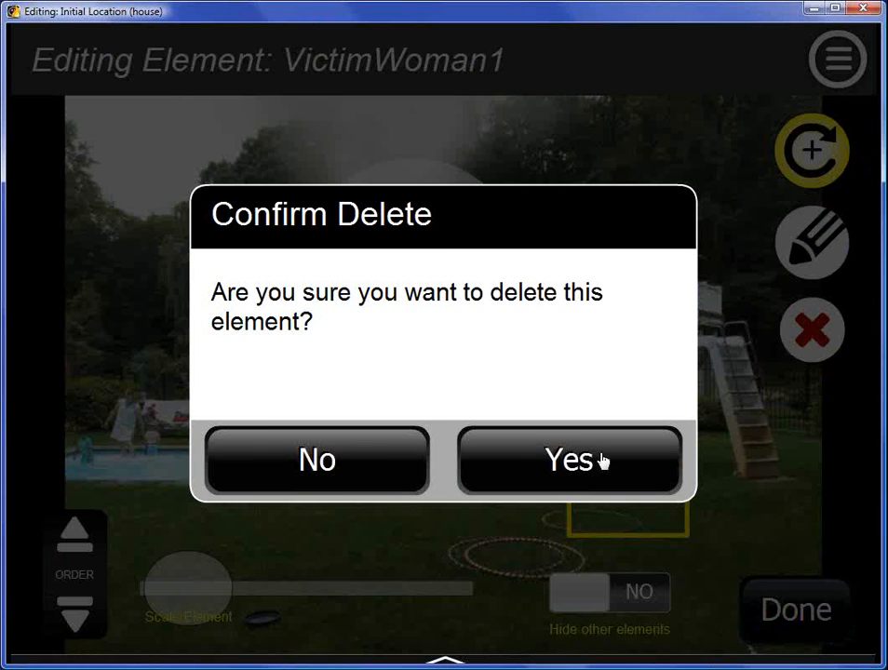
{"action": "left_click", "coordinate": [604, 462]}
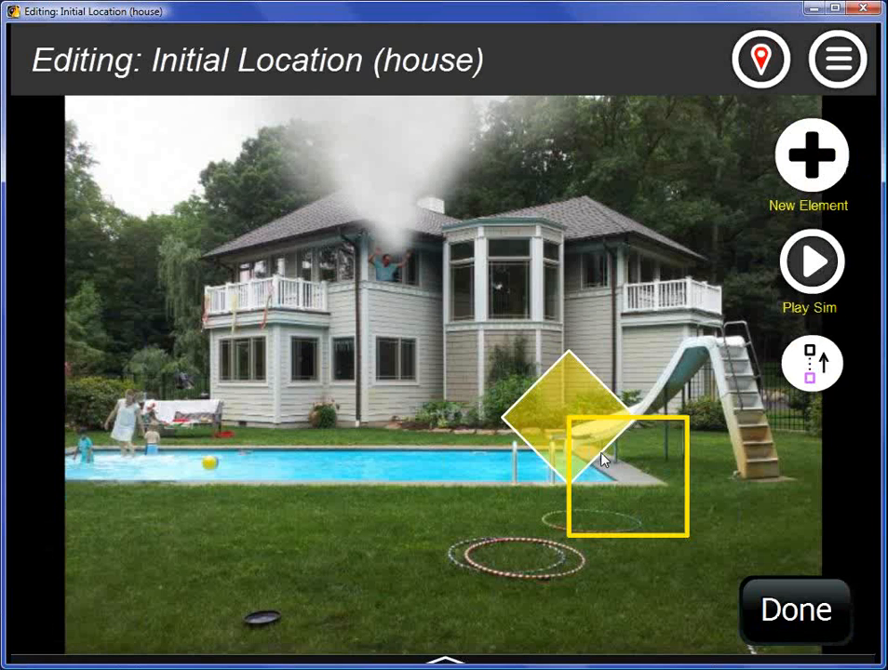
Step: Set the window man's Fade-In When to 5 in Initial Location and play the sim to check his delayed appearance
{"action": "left_click", "coordinate": [390, 277]}
{"action": "left_click", "coordinate": [810, 260]}
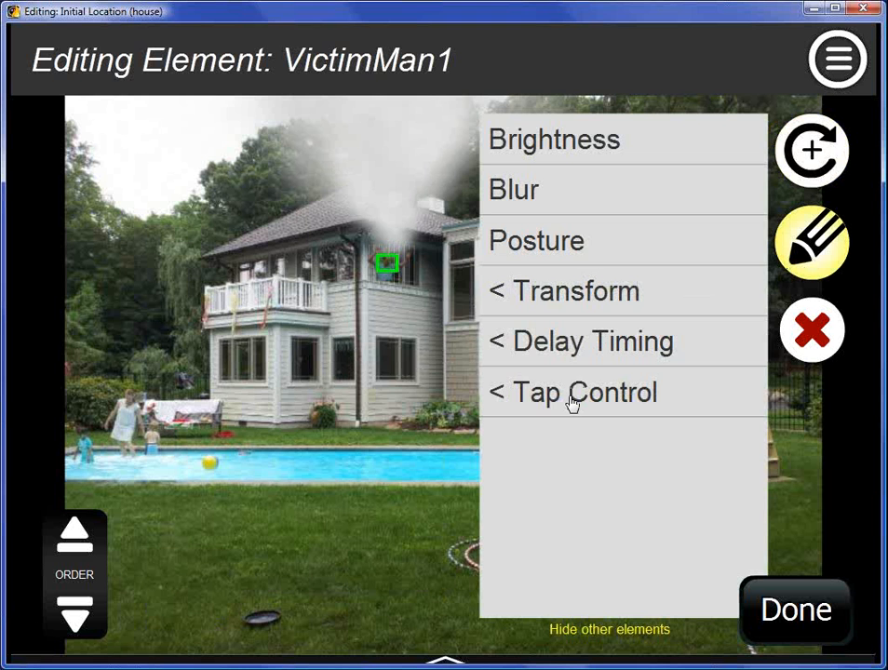
{"action": "left_click", "coordinate": [569, 344]}
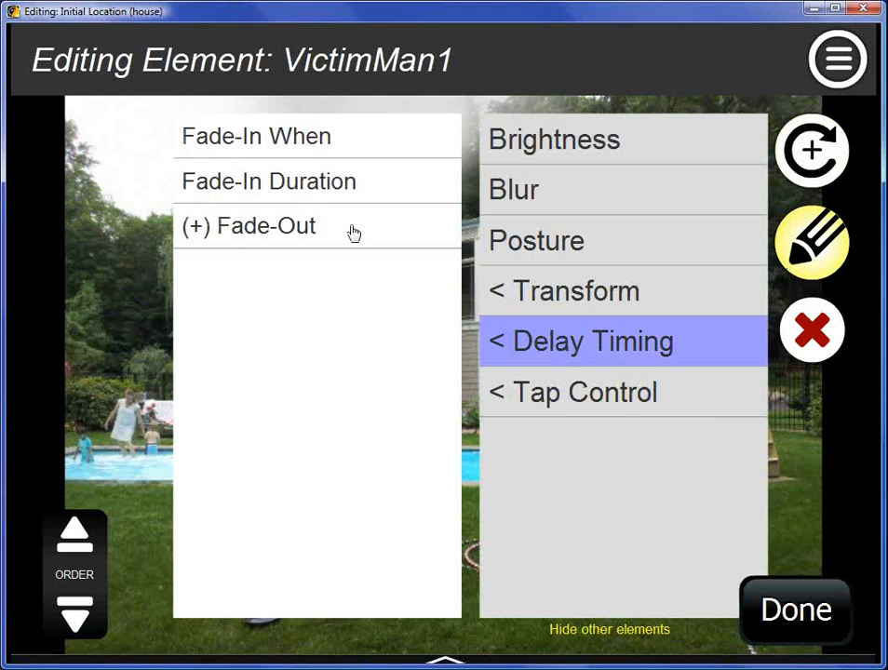
{"action": "left_click", "coordinate": [294, 145]}
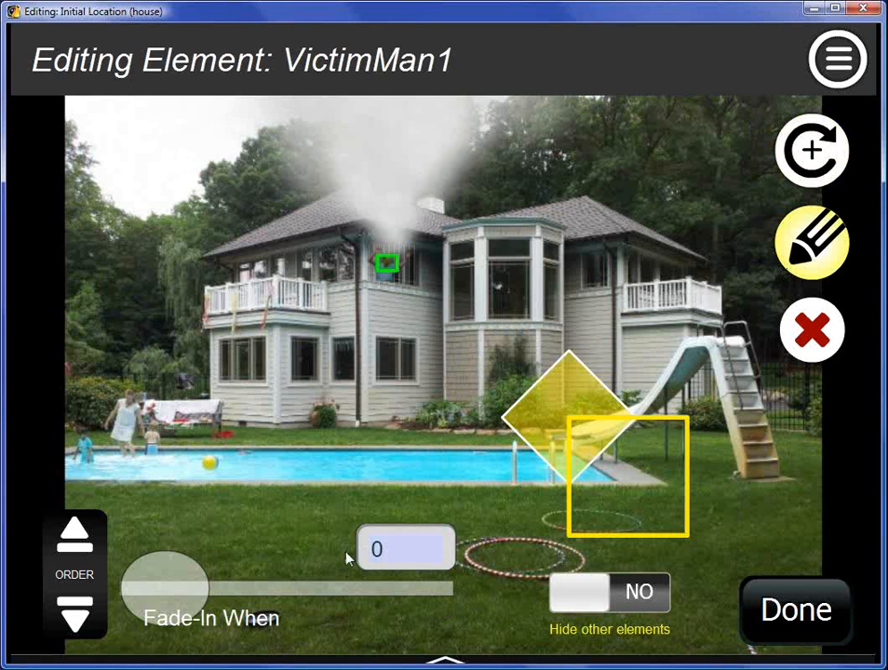
{"action": "type", "text": "5"}
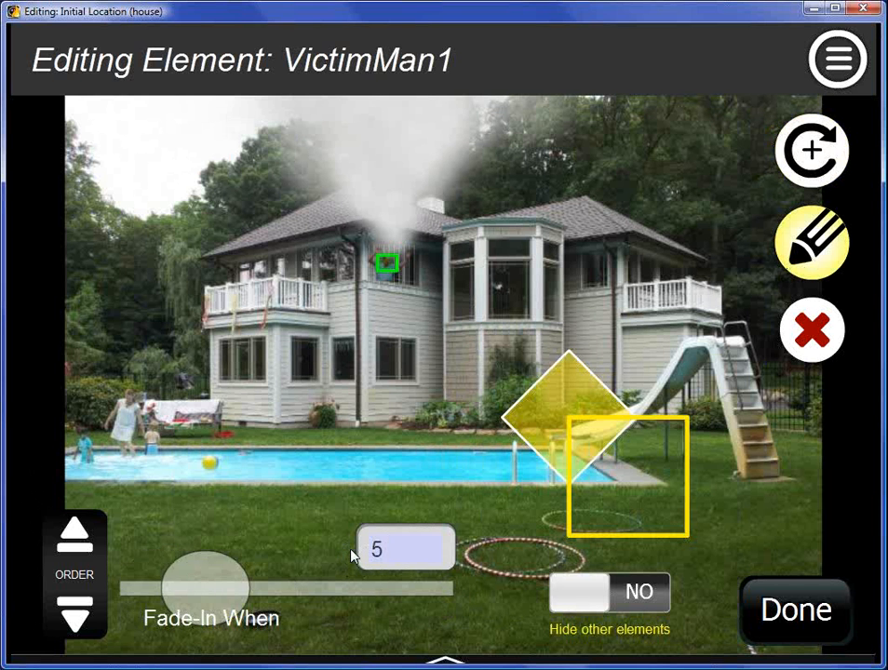
{"action": "left_click", "coordinate": [798, 615]}
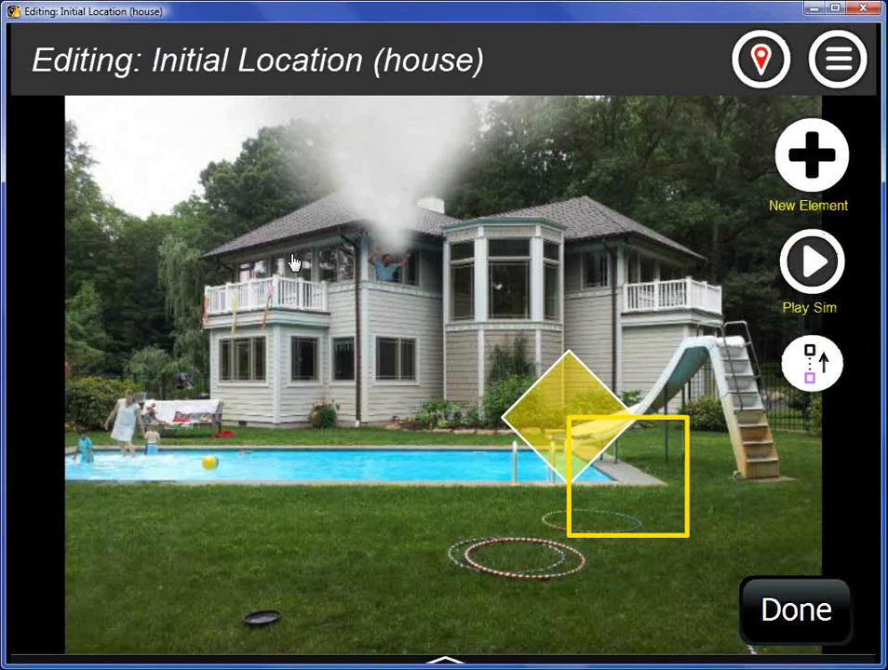
{"action": "left_click", "coordinate": [829, 278]}
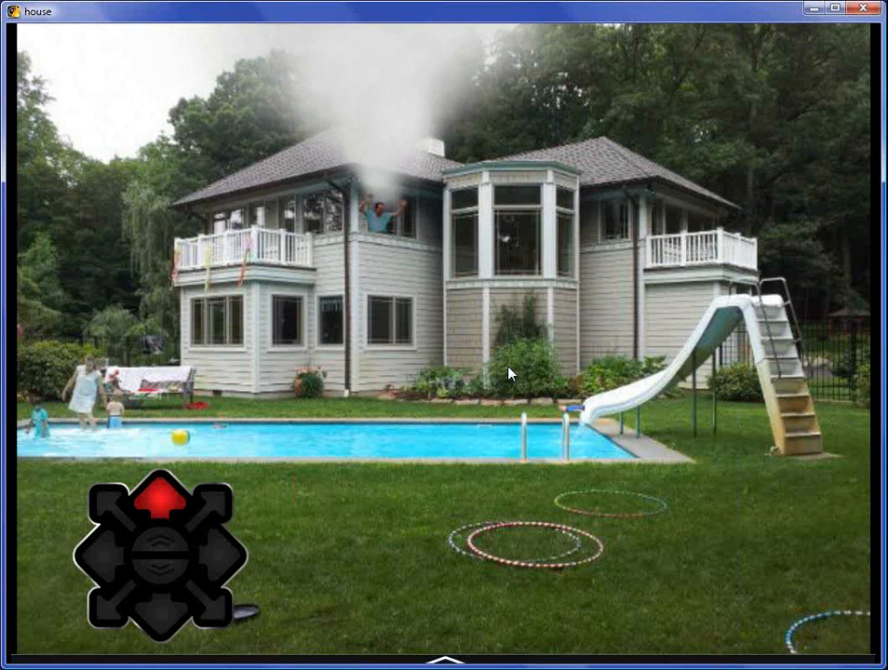
{"action": "key", "text": "Escape"}
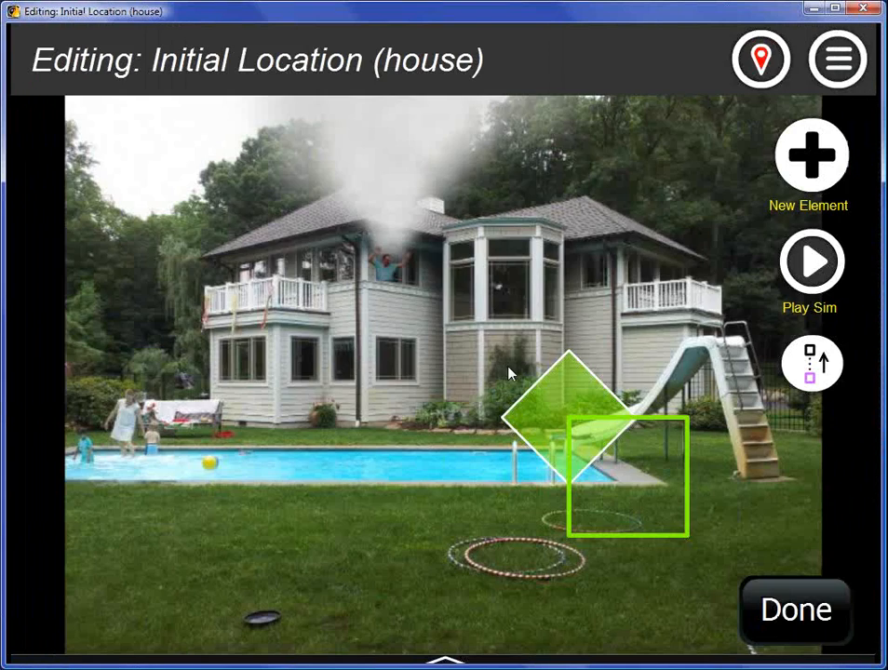
Step: Add a fade-out to the delay timing of the man at the upper window
{"action": "left_click", "coordinate": [393, 274]}
{"action": "left_click", "coordinate": [810, 240]}
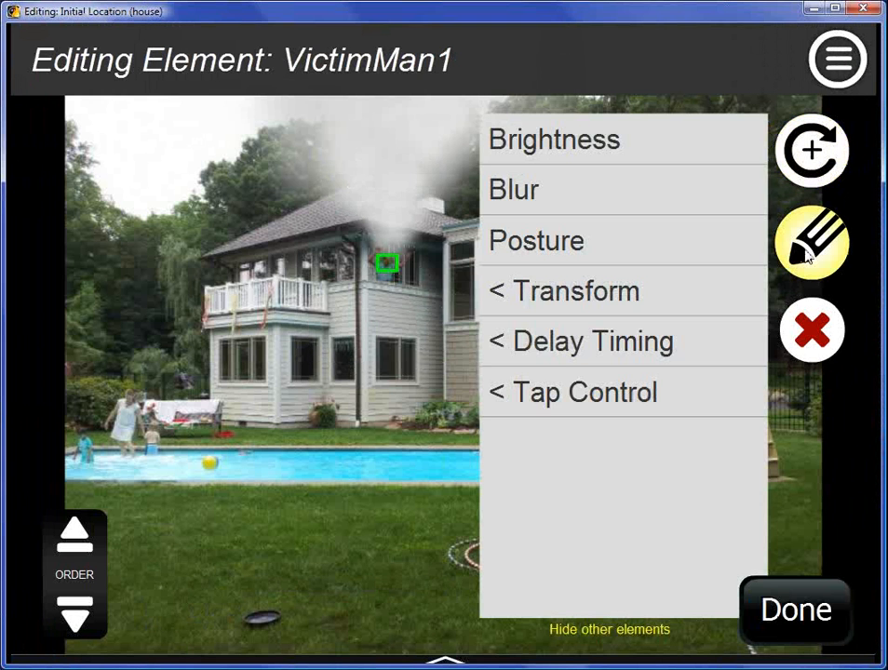
{"action": "left_click", "coordinate": [617, 342]}
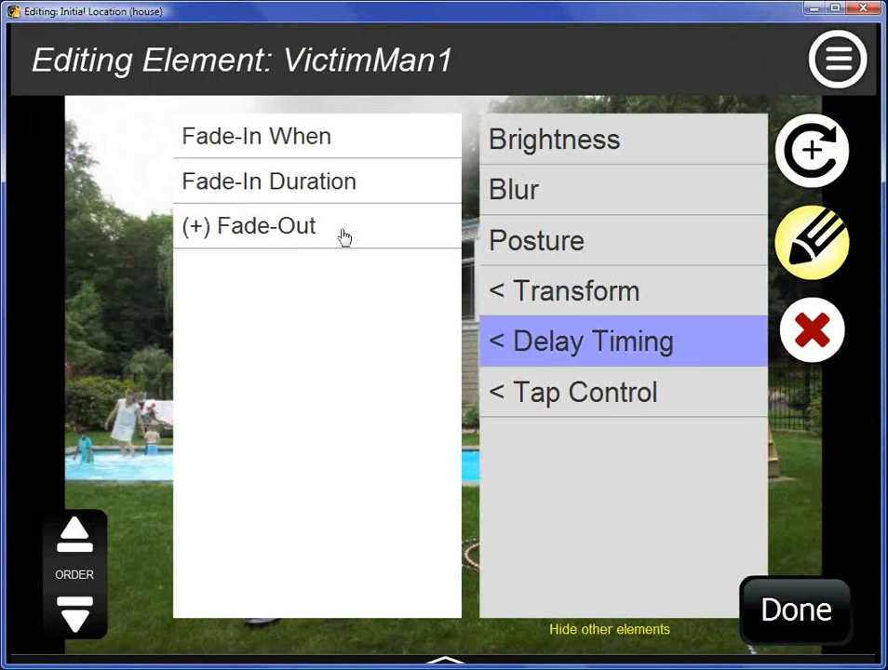
{"action": "left_click", "coordinate": [285, 228]}
Step: Set the window man's Fade-Out When to 8 and play the sim to check the timing before returning to the editor
{"action": "left_click", "coordinate": [809, 240]}
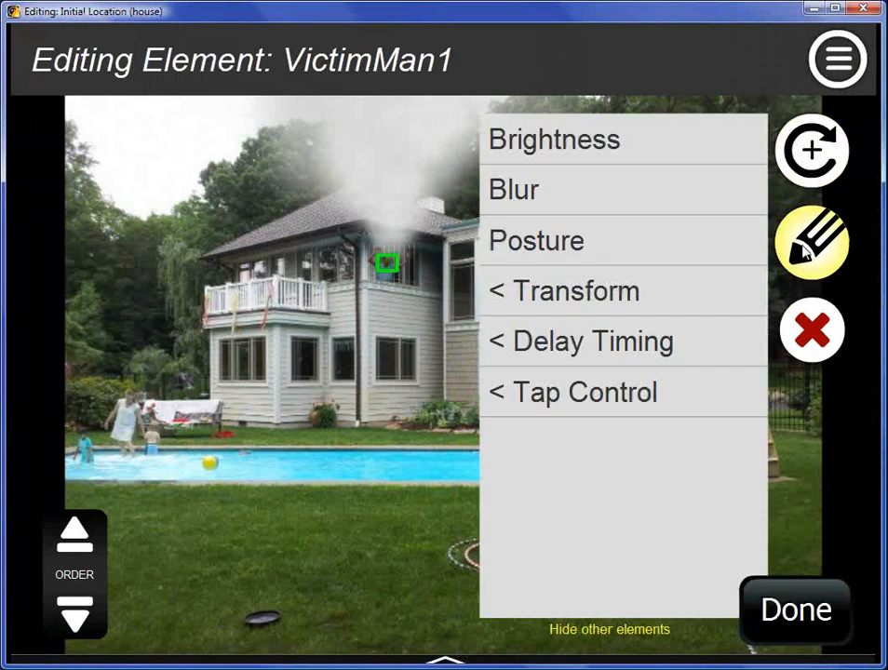
{"action": "left_click", "coordinate": [621, 341]}
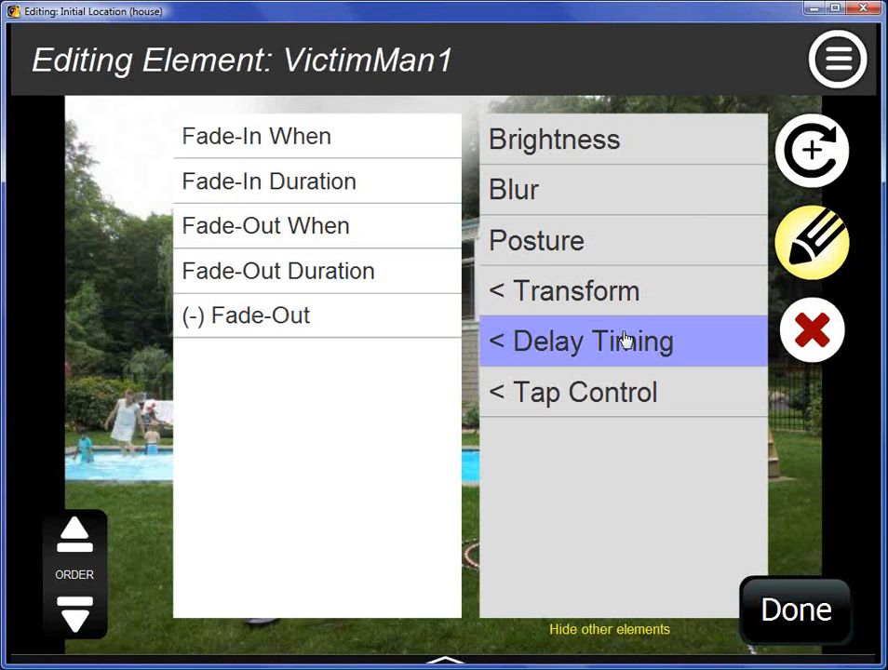
{"action": "left_click", "coordinate": [287, 232]}
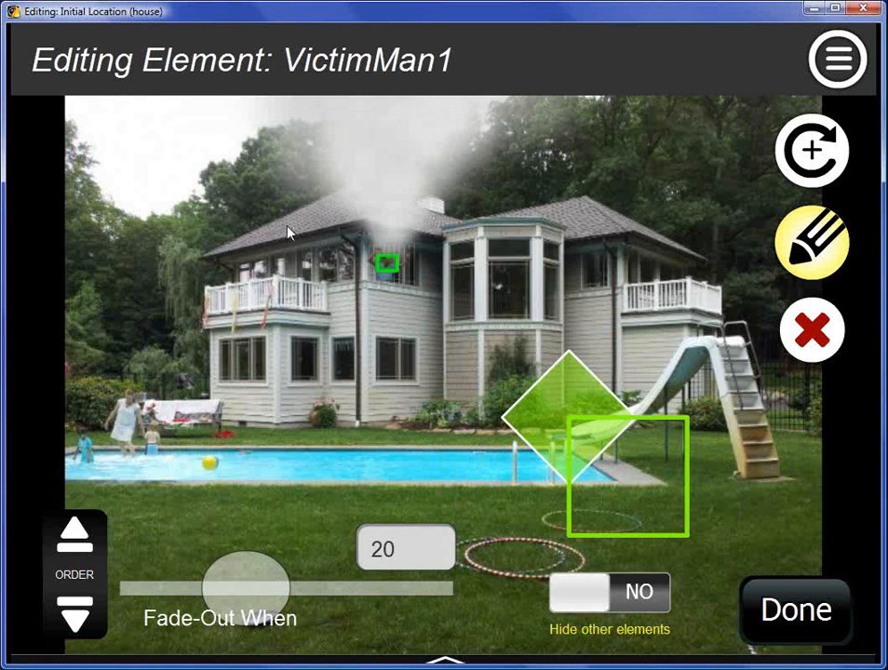
{"action": "left_click_drag", "start_coordinate": [268, 586], "coordinate": [199, 614]}
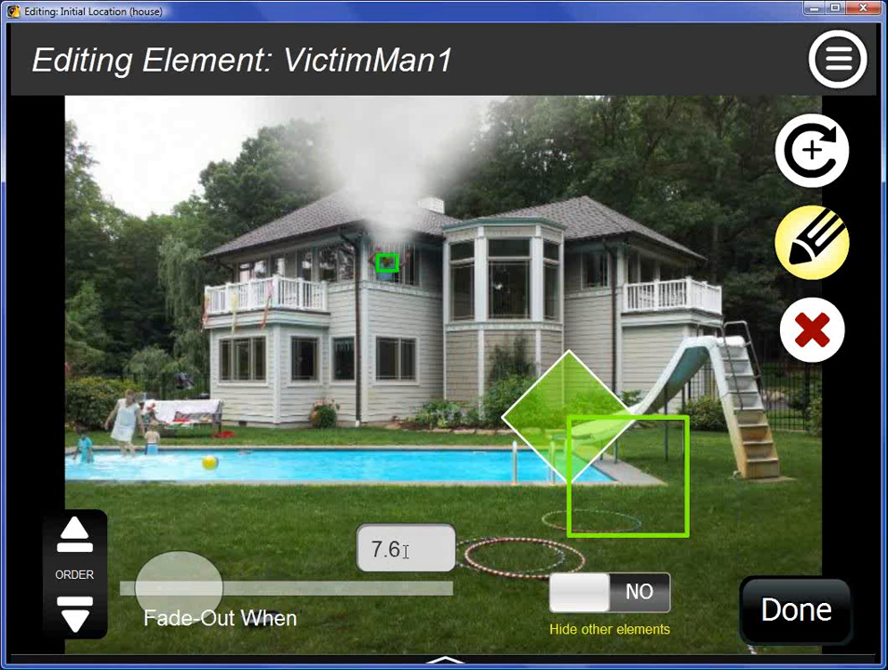
{"action": "left_click_drag", "start_coordinate": [179, 594], "coordinate": [477, 586]}
{"action": "left_click", "coordinate": [370, 549]}
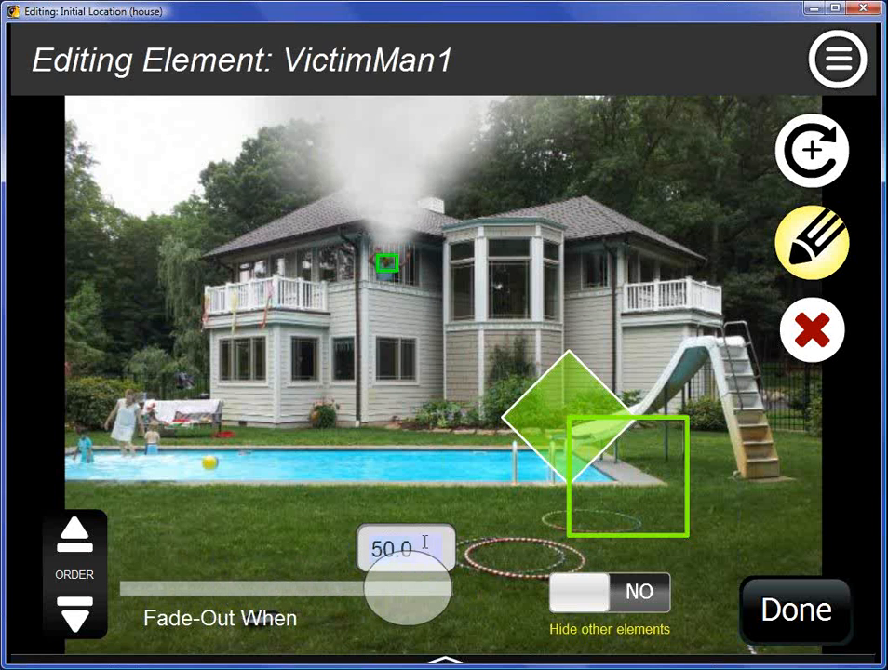
{"action": "type", "text": "76"}
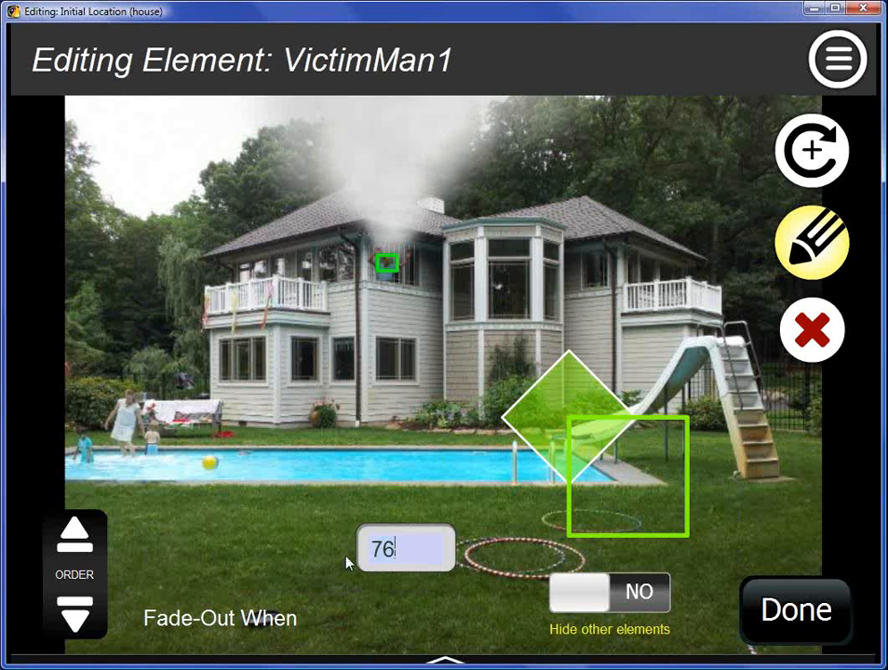
{"action": "key", "text": "BackSpace"}
{"action": "key", "text": "BackSpace"}
{"action": "type", "text": "8"}
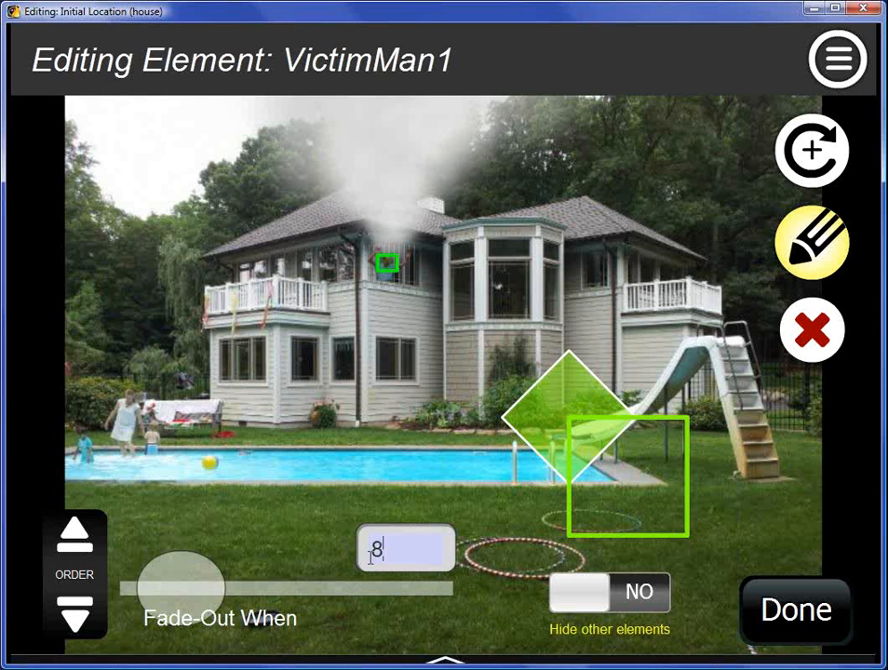
{"action": "left_click", "coordinate": [797, 613]}
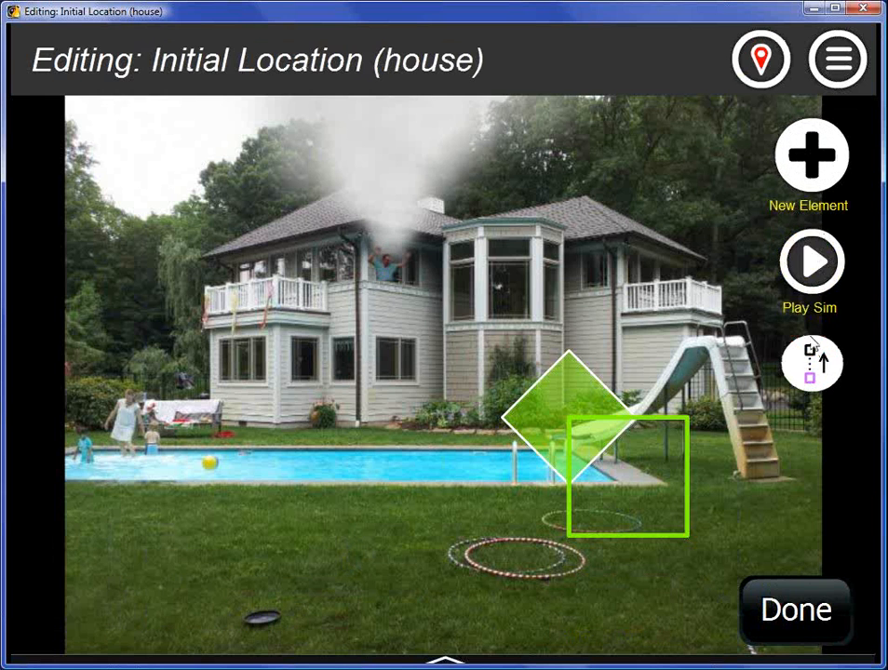
{"action": "left_click", "coordinate": [806, 288]}
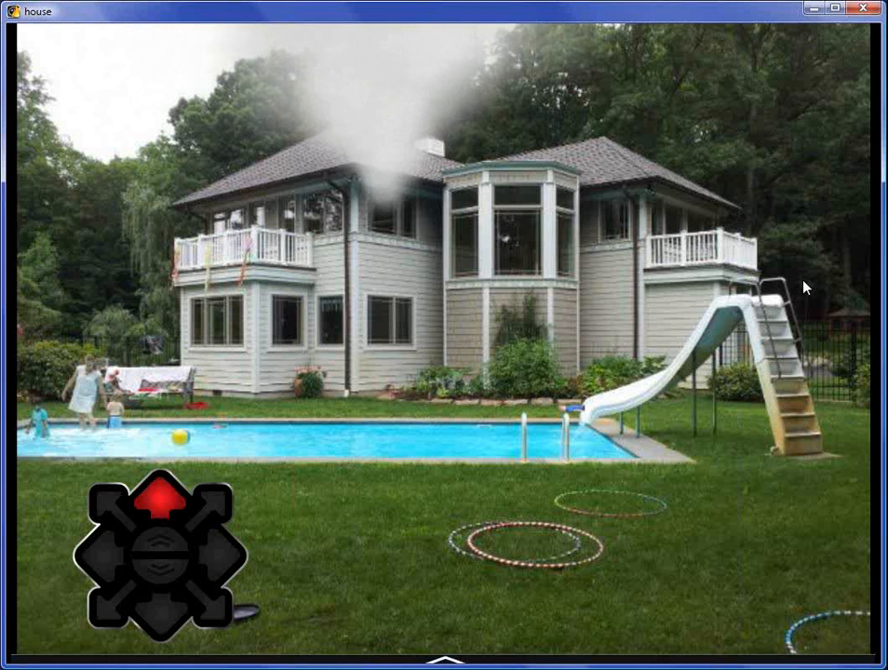
{"action": "key", "text": "Escape"}
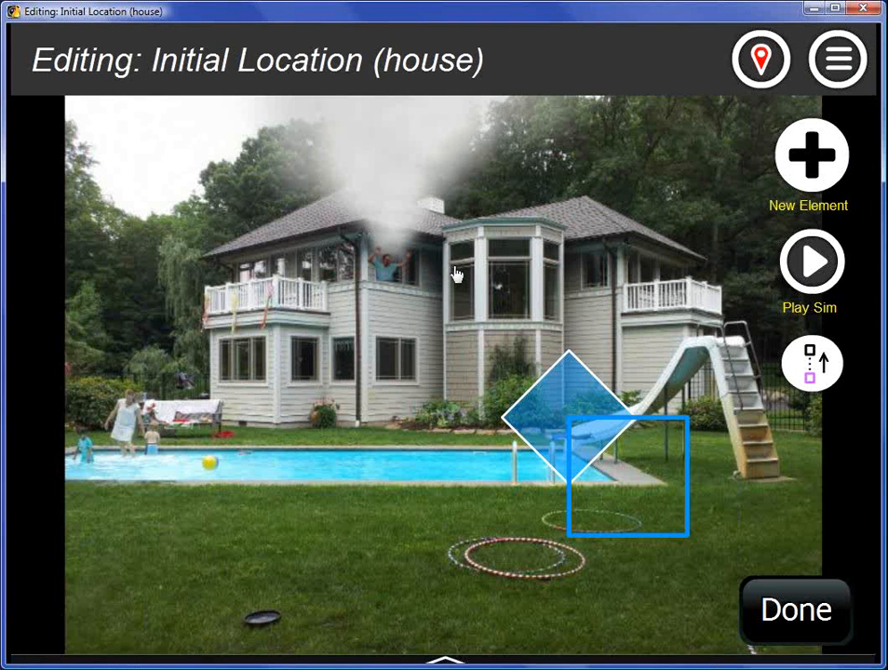
Step: Switch to editing the hallway location and add a man victim to it
{"action": "left_click", "coordinate": [754, 62]}
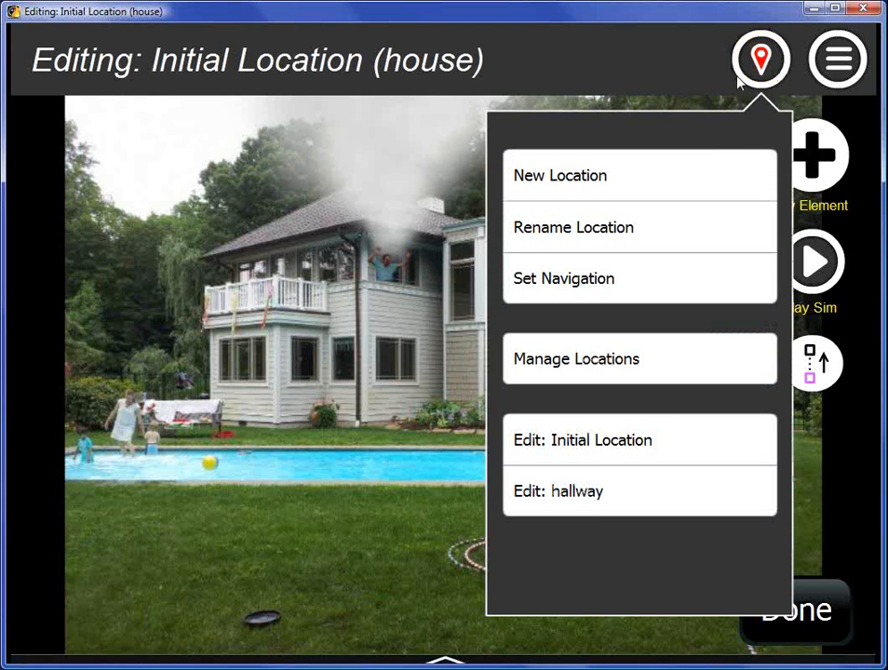
{"action": "left_click", "coordinate": [590, 490]}
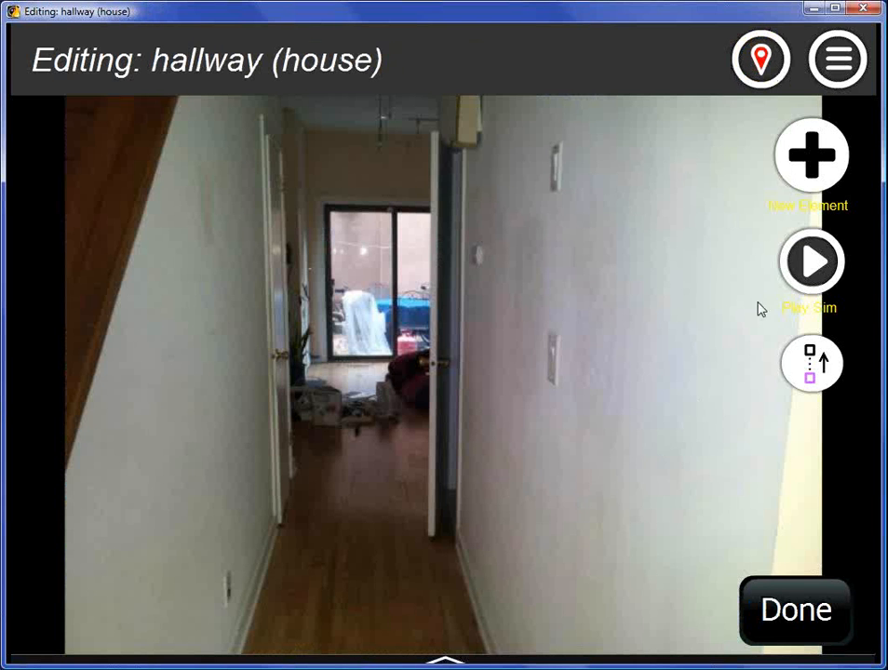
{"action": "left_click", "coordinate": [808, 166]}
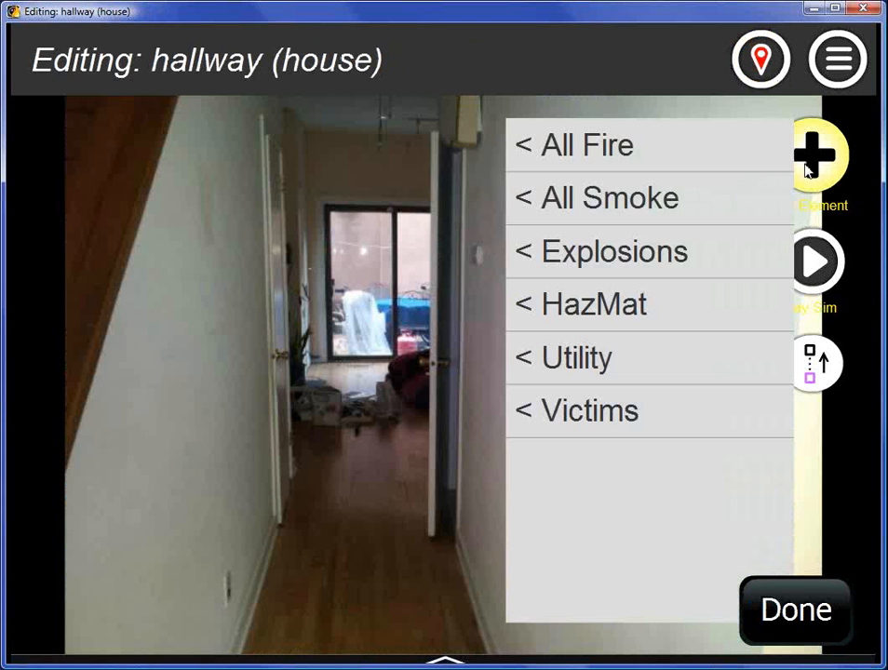
{"action": "left_click", "coordinate": [613, 411]}
{"action": "left_click", "coordinate": [323, 276]}
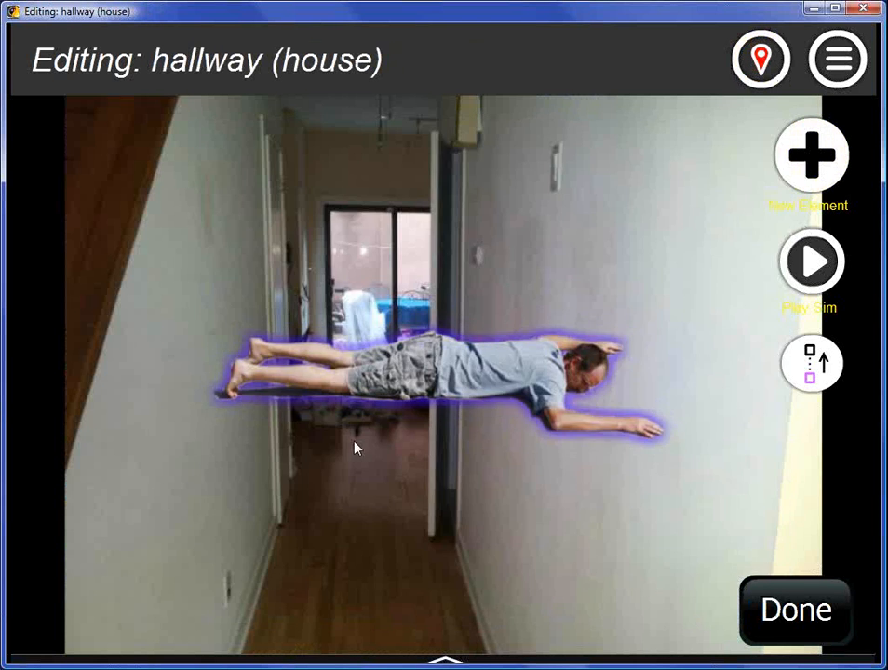
Step: Try the Standing posture on the hallway man, and settle on the On side posture
{"action": "left_click", "coordinate": [427, 363]}
{"action": "left_click", "coordinate": [790, 243]}
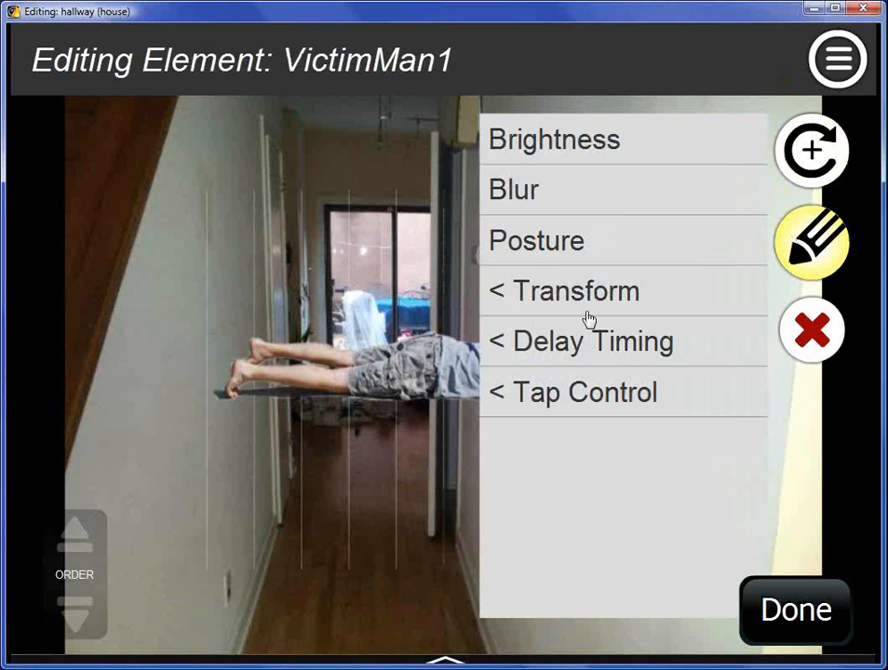
{"action": "left_click", "coordinate": [542, 243]}
{"action": "left_click", "coordinate": [456, 143]}
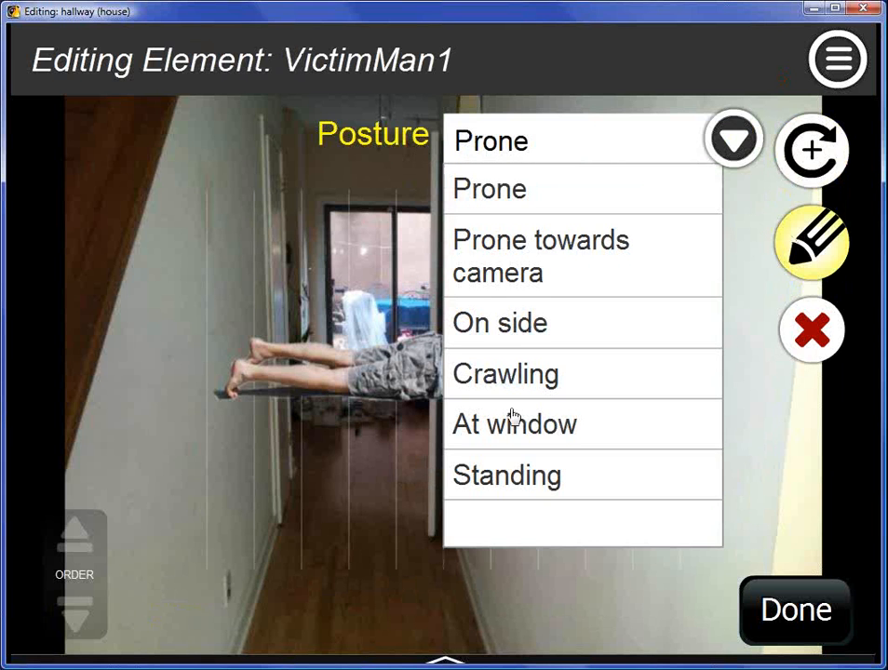
{"action": "left_click", "coordinate": [517, 472]}
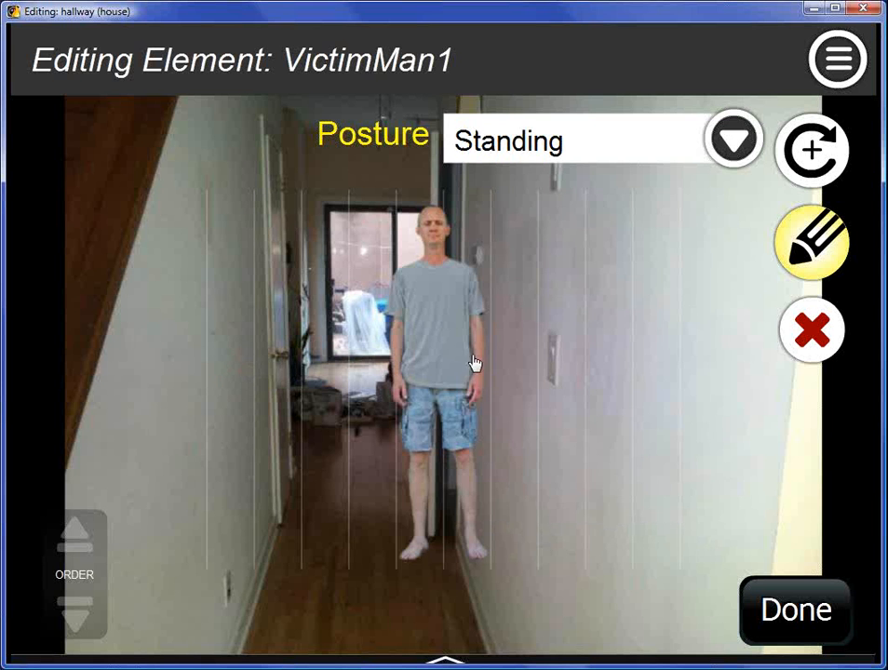
{"action": "left_click", "coordinate": [514, 149]}
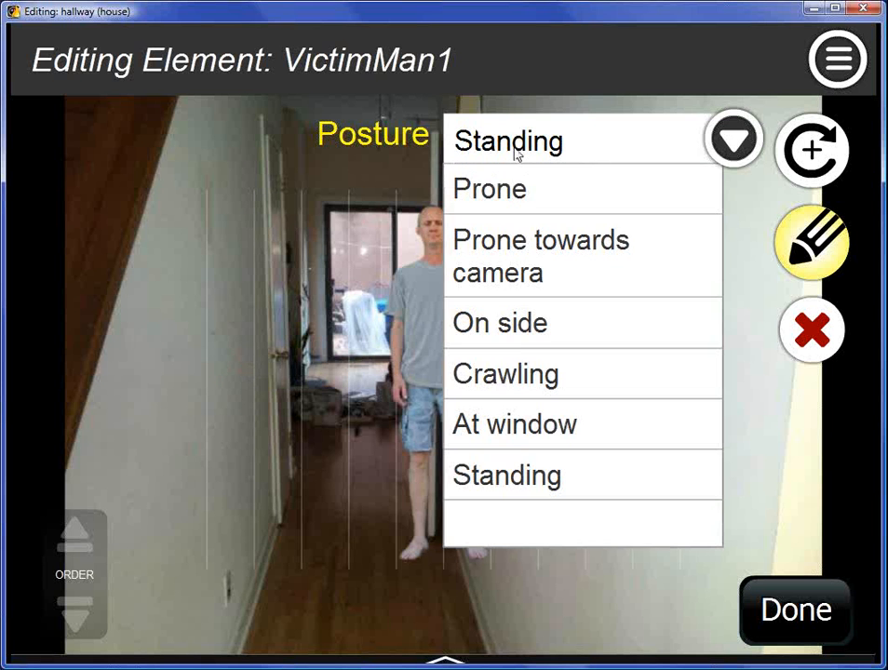
{"action": "left_click", "coordinate": [523, 332]}
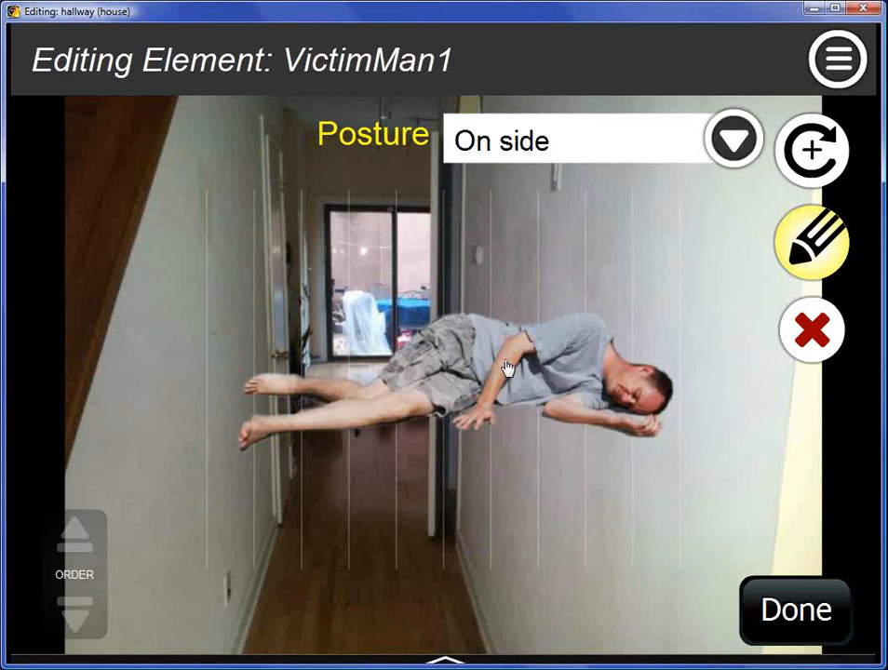
Step: Shrink the man lying on his side and place him at the far end of the hallway, just below the glass door
{"action": "left_click", "coordinate": [811, 150]}
{"action": "left_click_drag", "start_coordinate": [245, 579], "coordinate": [222, 593]}
{"action": "left_click_drag", "start_coordinate": [437, 383], "coordinate": [368, 365]}
{"action": "left_click_drag", "start_coordinate": [224, 578], "coordinate": [212, 582]}
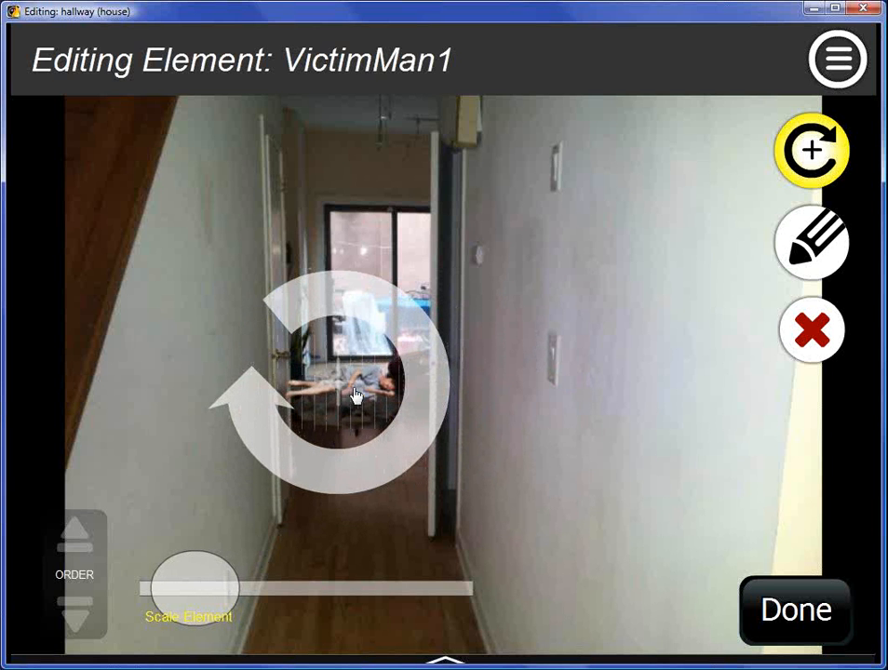
{"action": "left_click_drag", "start_coordinate": [356, 396], "coordinate": [352, 367]}
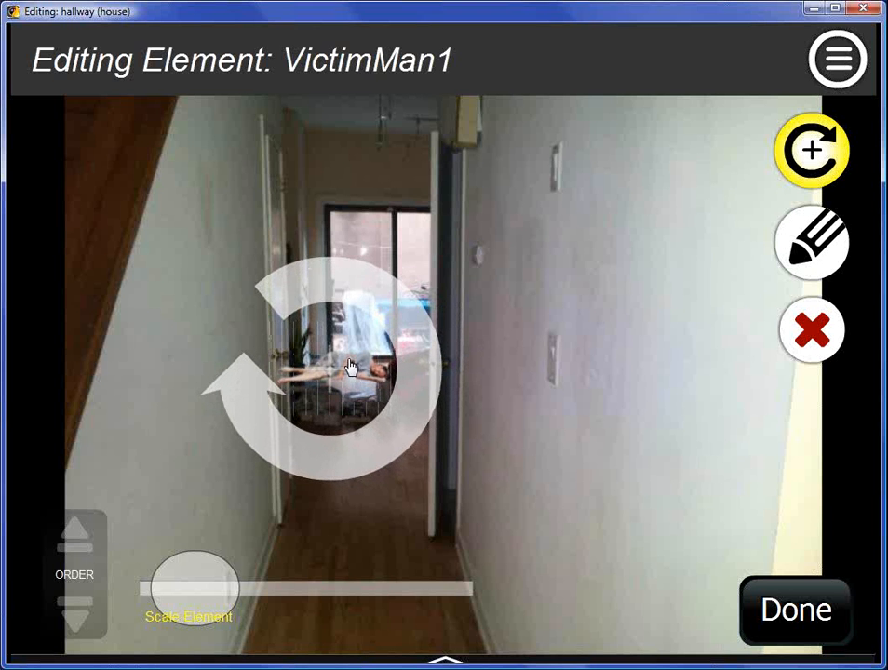
{"action": "left_click", "coordinate": [779, 604]}
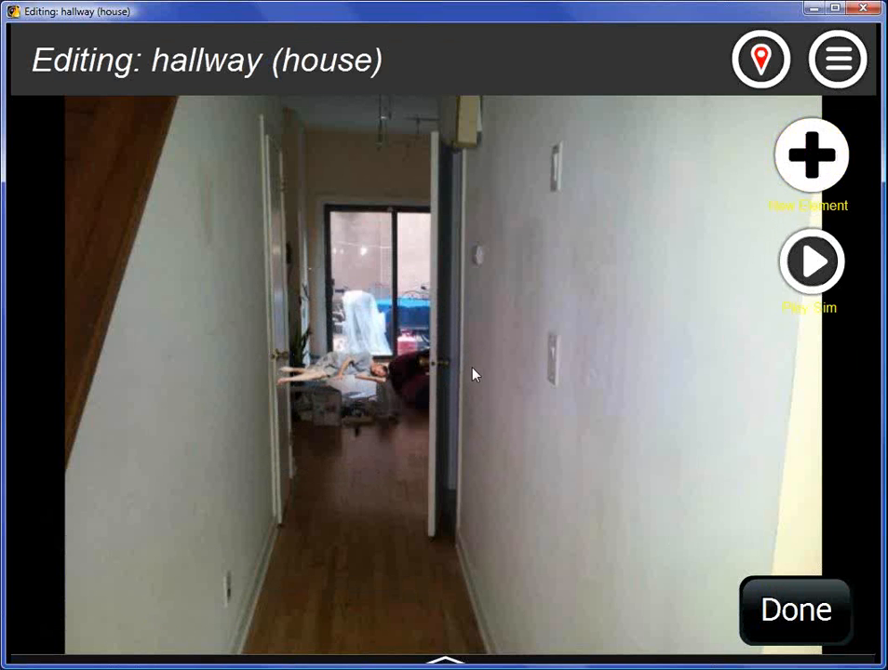
Step: Lower the hallway man's brightness so he blends into the dark clutter around him
{"action": "left_click", "coordinate": [357, 372]}
{"action": "left_click", "coordinate": [802, 156]}
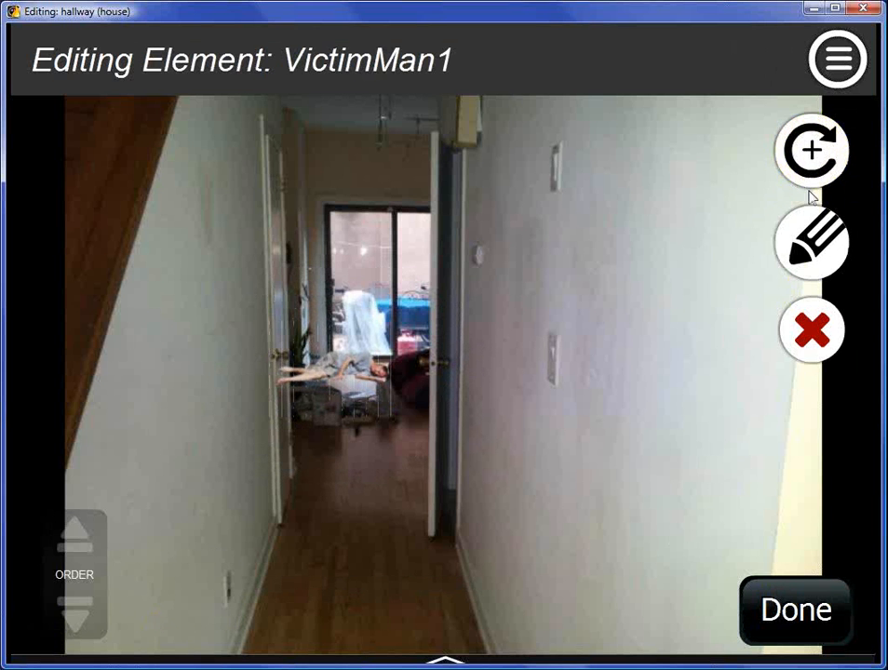
{"action": "left_click", "coordinate": [347, 372]}
{"action": "left_click", "coordinate": [804, 258]}
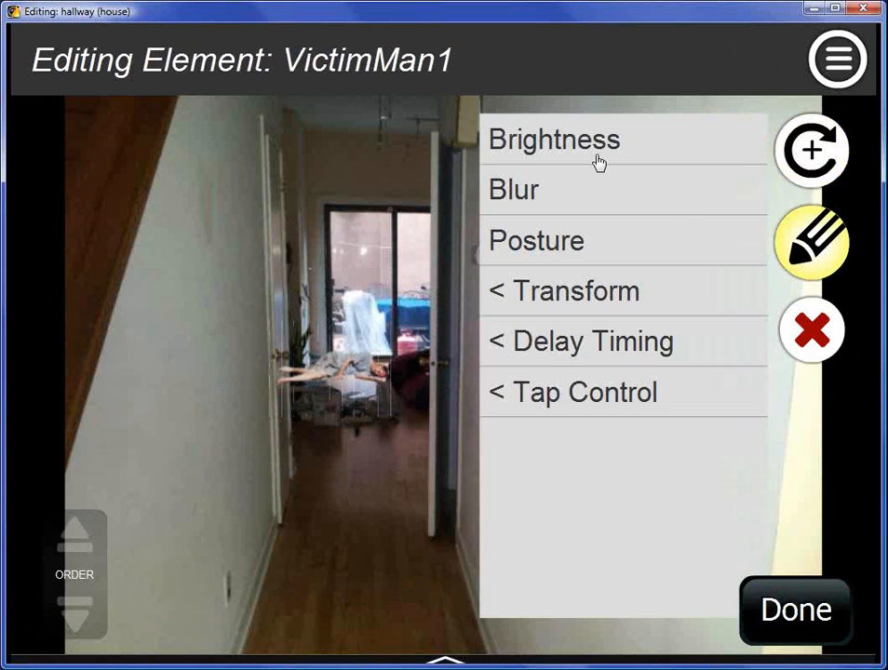
{"action": "left_click", "coordinate": [599, 163]}
{"action": "left_click_drag", "start_coordinate": [300, 578], "coordinate": [251, 587]}
Step: Apply a slight blur to the hallway man and finish editing him
{"action": "left_click", "coordinate": [828, 271]}
{"action": "left_click", "coordinate": [829, 272]}
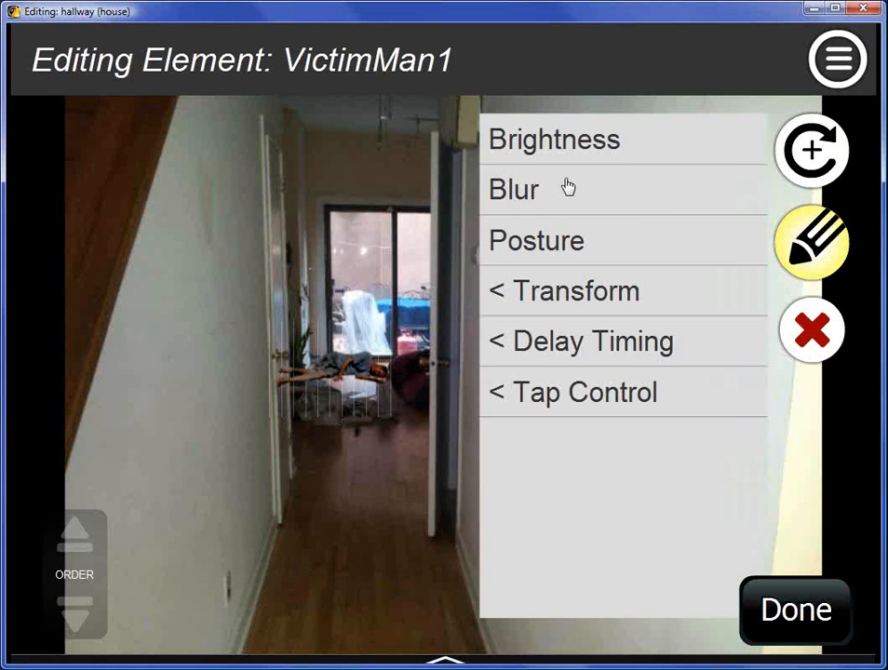
{"action": "left_click", "coordinate": [568, 188]}
{"action": "left_click_drag", "start_coordinate": [214, 588], "coordinate": [246, 582]}
{"action": "left_click", "coordinate": [768, 603]}
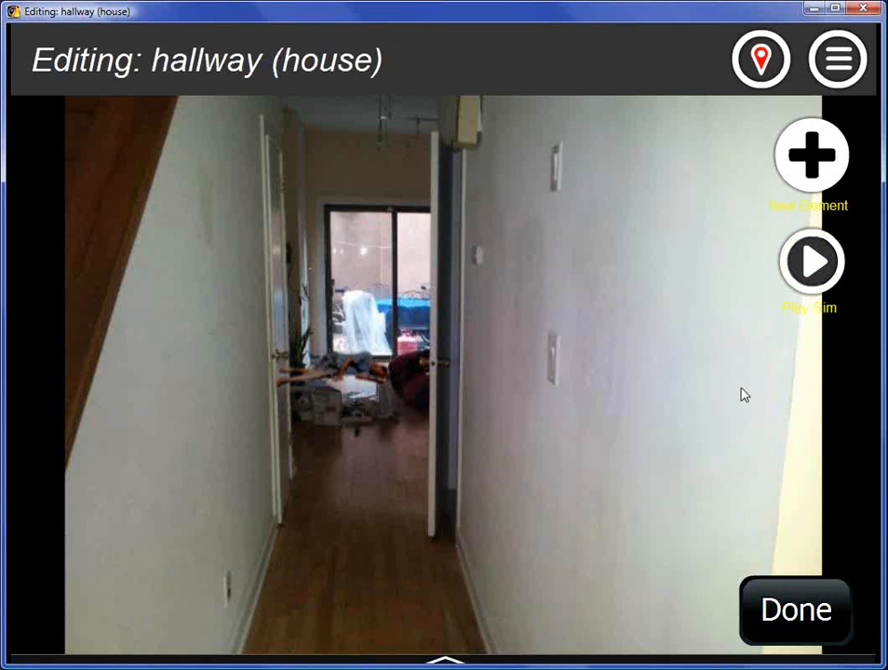
Step: Add a Mask utility element and place it over the door on the hallway's left wall, beside the lying man
{"action": "left_click", "coordinate": [806, 158]}
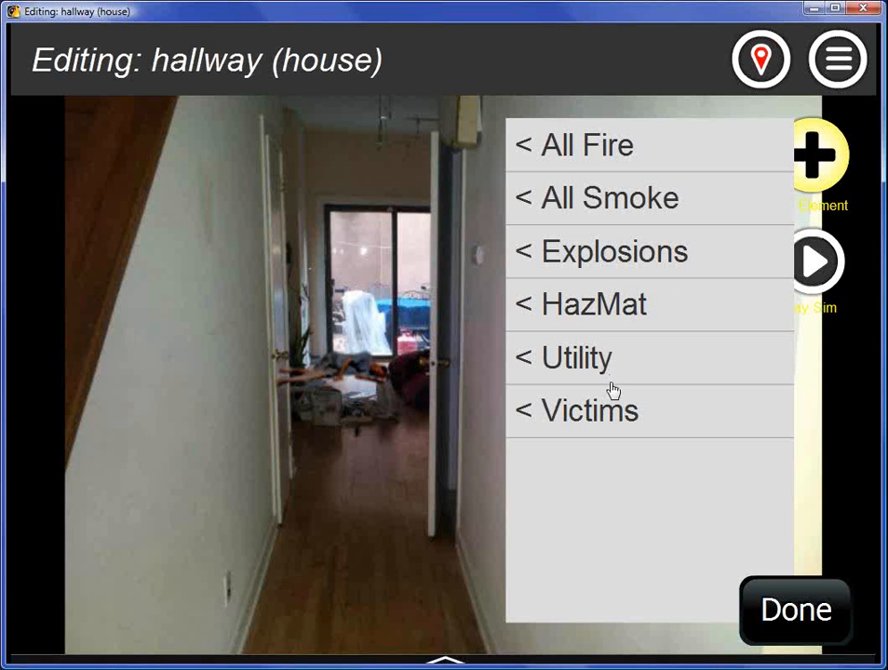
{"action": "left_click", "coordinate": [586, 361]}
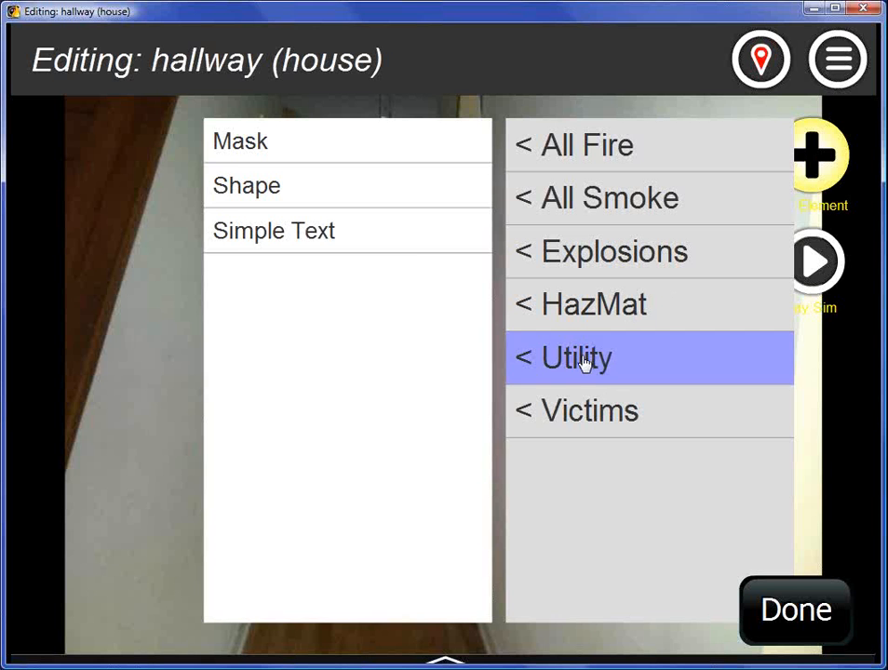
{"action": "left_click", "coordinate": [297, 153]}
{"action": "left_click_drag", "start_coordinate": [400, 358], "coordinate": [191, 327]}
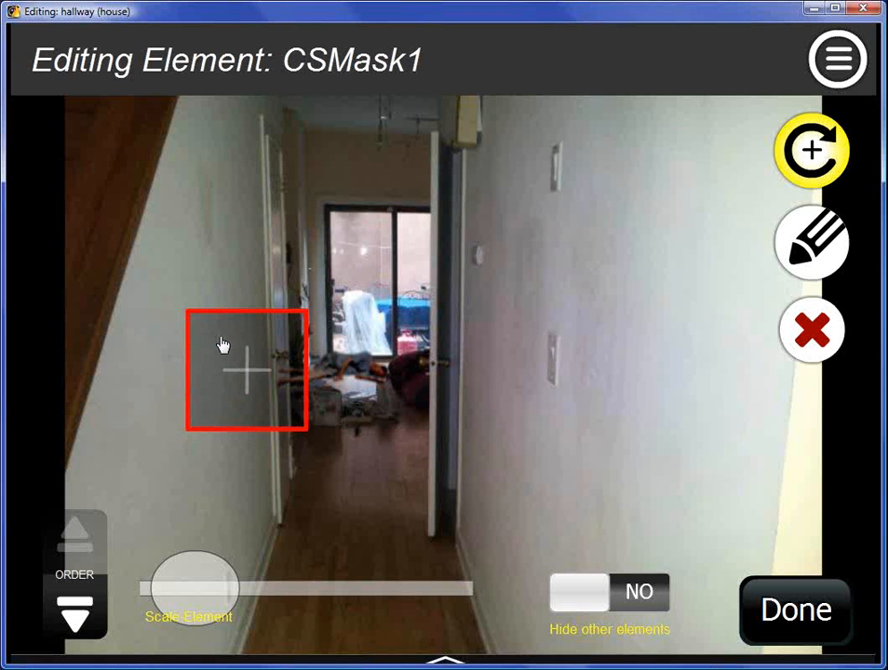
Step: Turn on masking for VictimMan1, finish editing the mask and preview the hallway in a brief play of the sim
{"action": "left_click", "coordinate": [798, 250]}
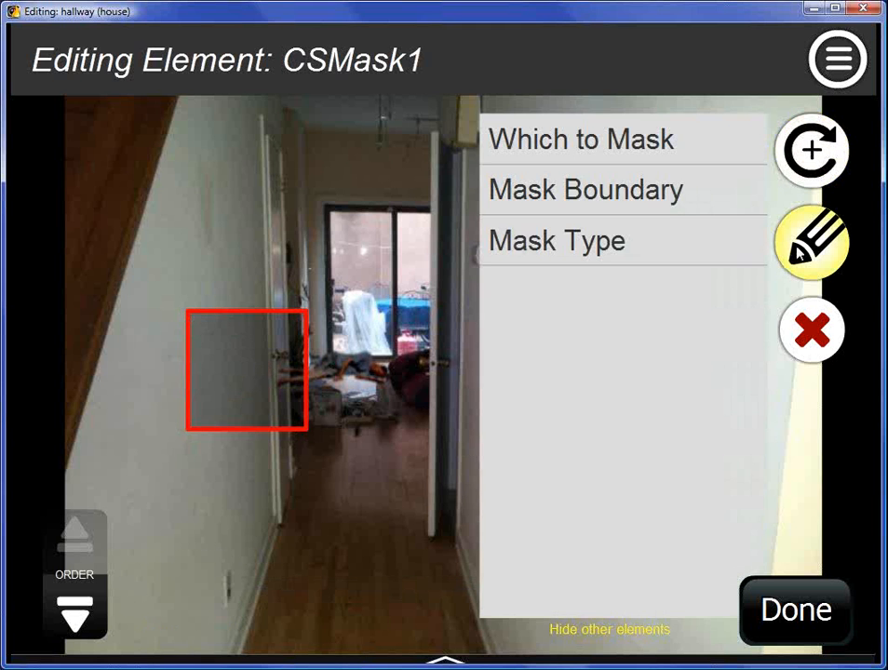
{"action": "left_click", "coordinate": [608, 147]}
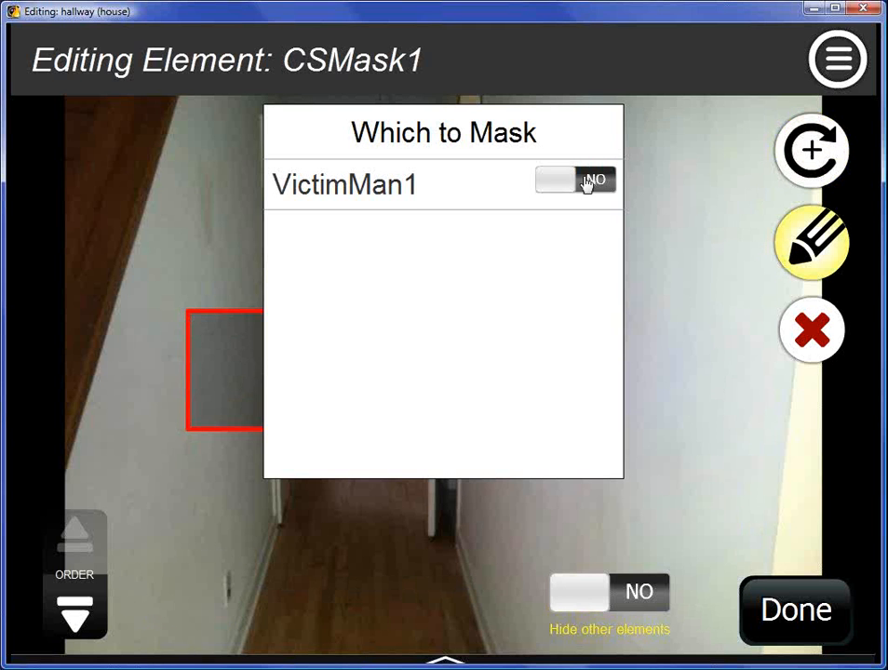
{"action": "left_click", "coordinate": [589, 179]}
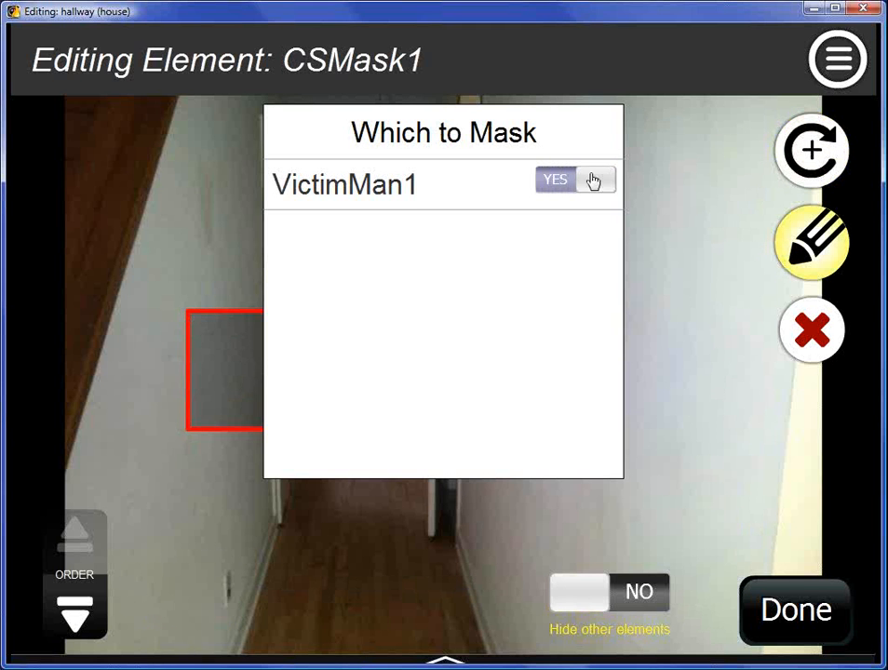
{"action": "left_click", "coordinate": [818, 240]}
{"action": "left_click", "coordinate": [818, 240]}
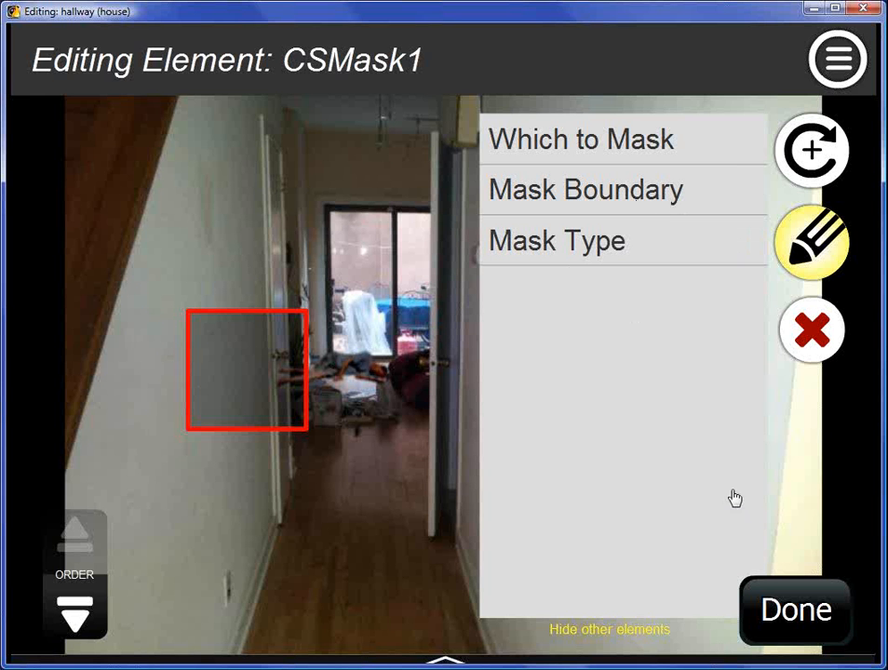
{"action": "left_click", "coordinate": [768, 610]}
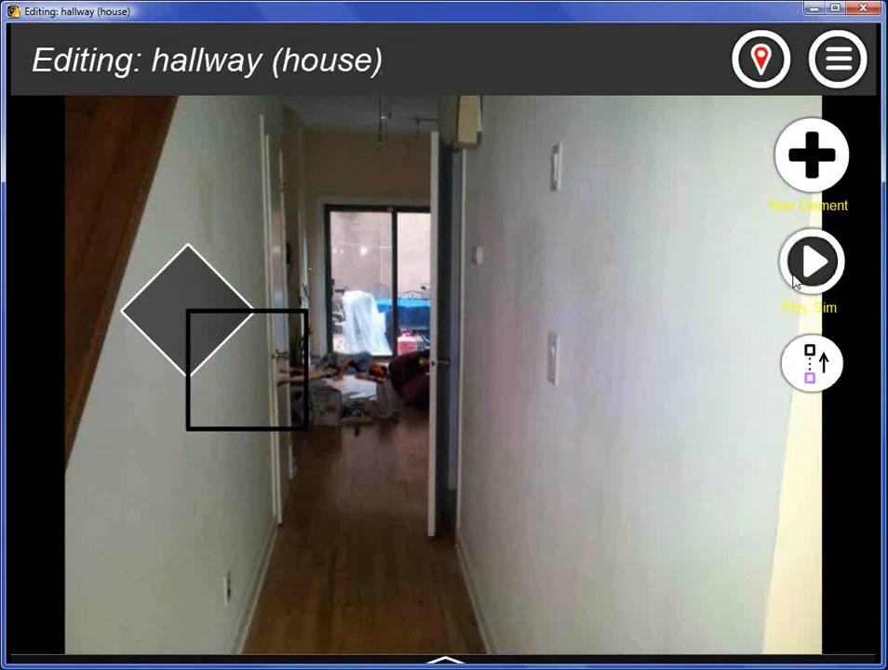
{"action": "left_click", "coordinate": [794, 282]}
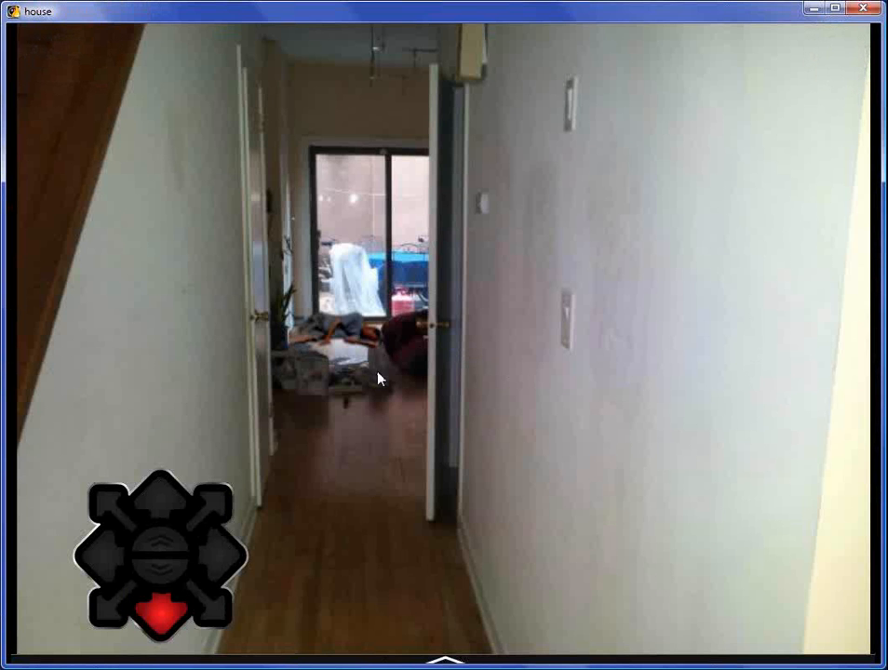
{"action": "key", "text": "Escape"}
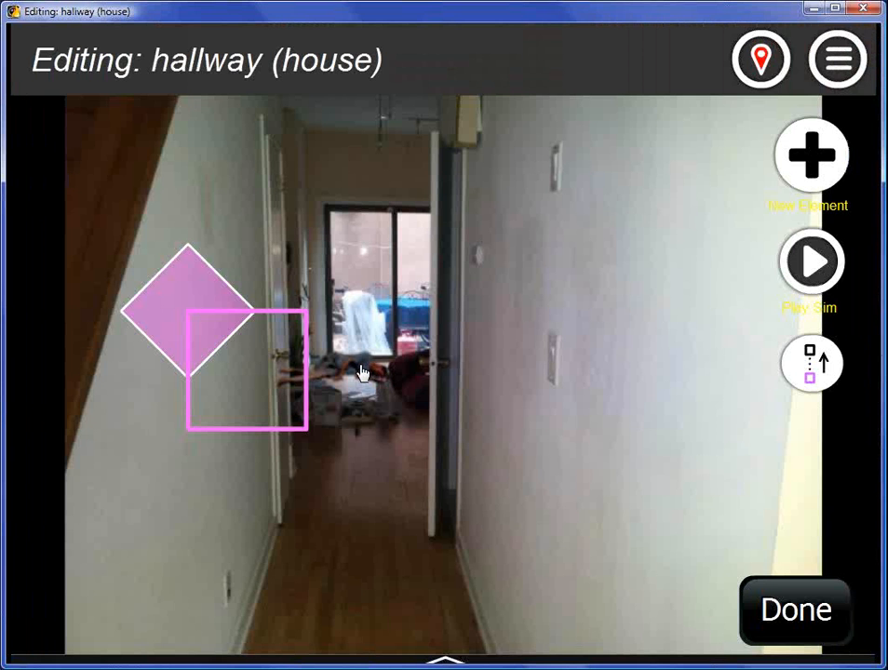
Step: Set the hallway man's Fade-In When delay to 8 and finish editing him
{"action": "left_click", "coordinate": [356, 373]}
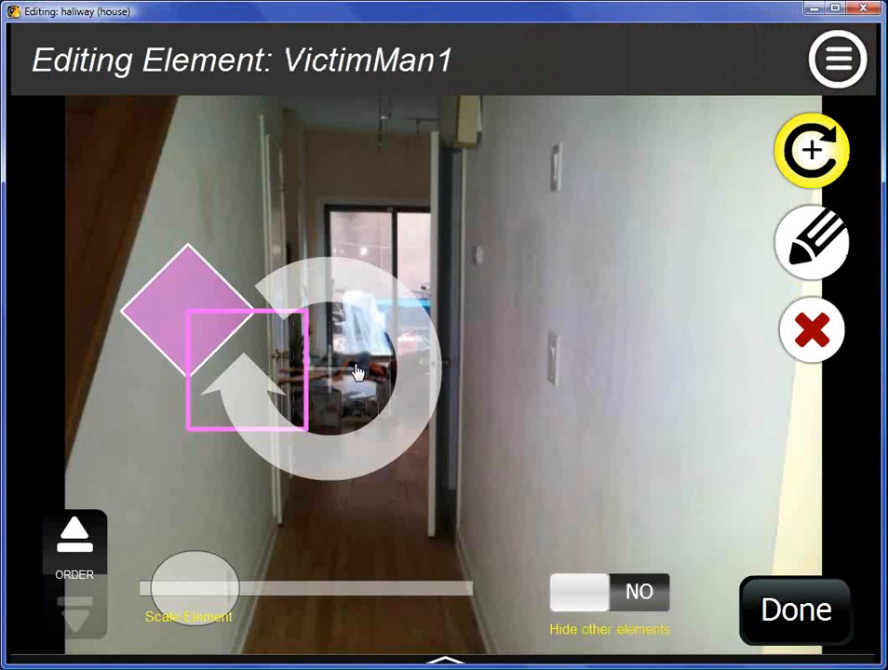
{"action": "left_click", "coordinate": [832, 244]}
{"action": "left_click", "coordinate": [677, 337]}
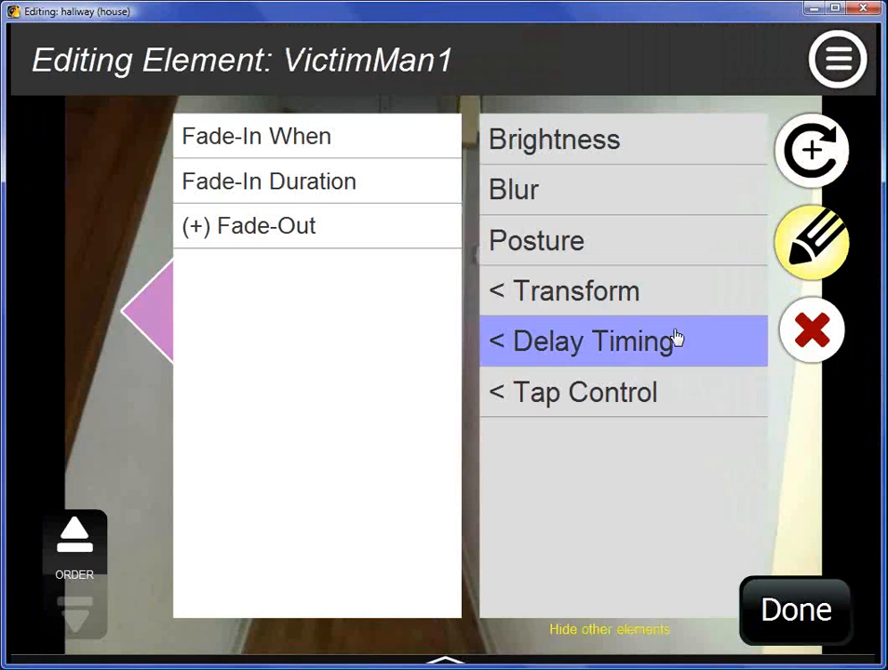
{"action": "left_click", "coordinate": [287, 141]}
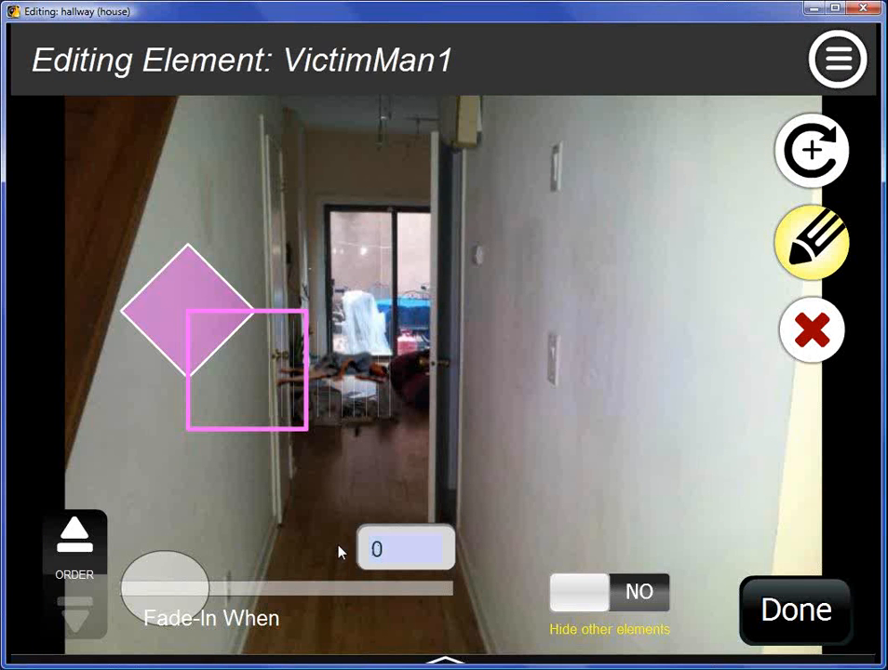
{"action": "type", "text": "8"}
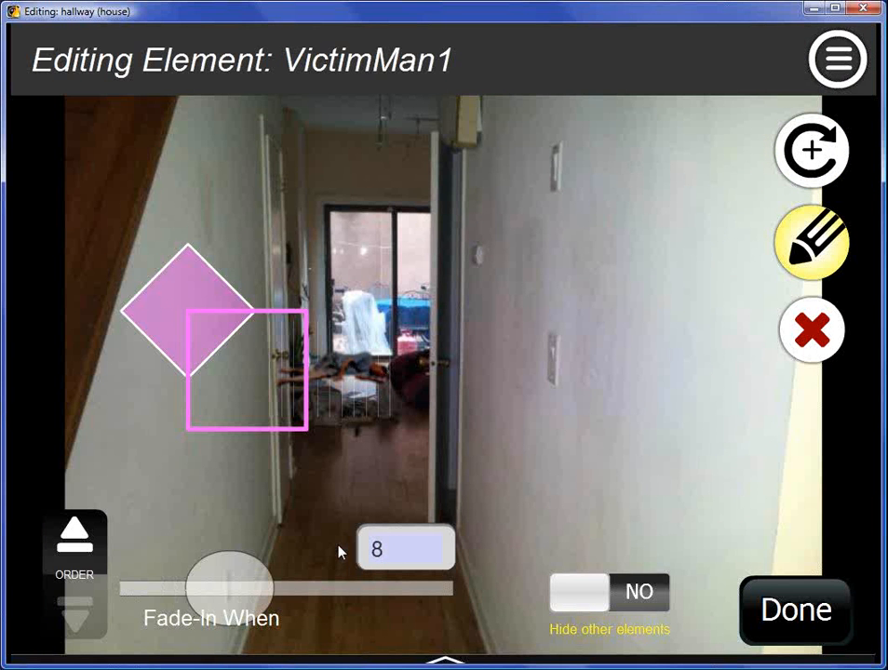
{"action": "left_click", "coordinate": [809, 614]}
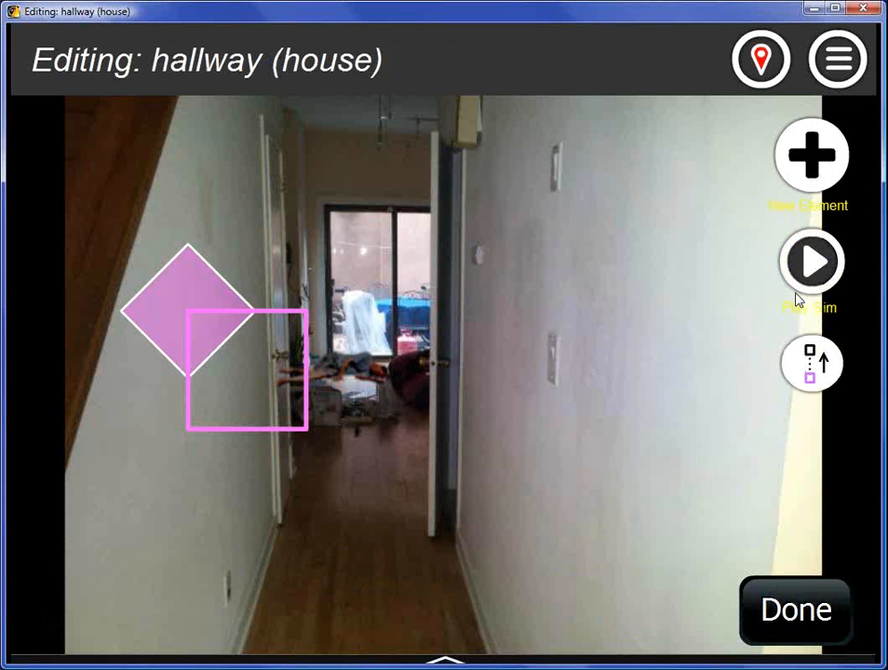
Step: Switch to Initial Location and play the sim, going between the outdoor view and the hallway to check the man's timed appearance
{"action": "left_click", "coordinate": [760, 74]}
{"action": "left_click", "coordinate": [638, 456]}
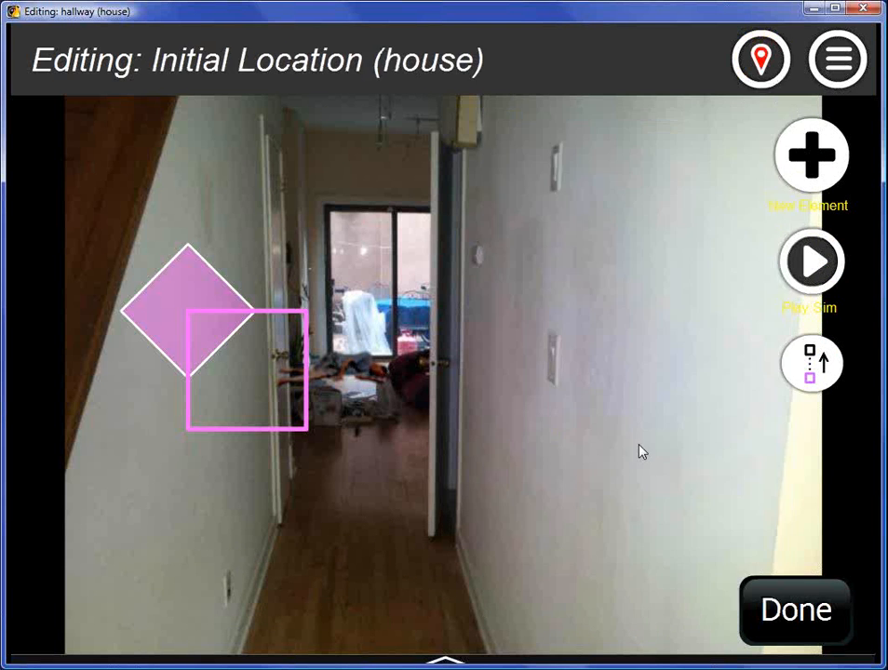
{"action": "left_click", "coordinate": [807, 263]}
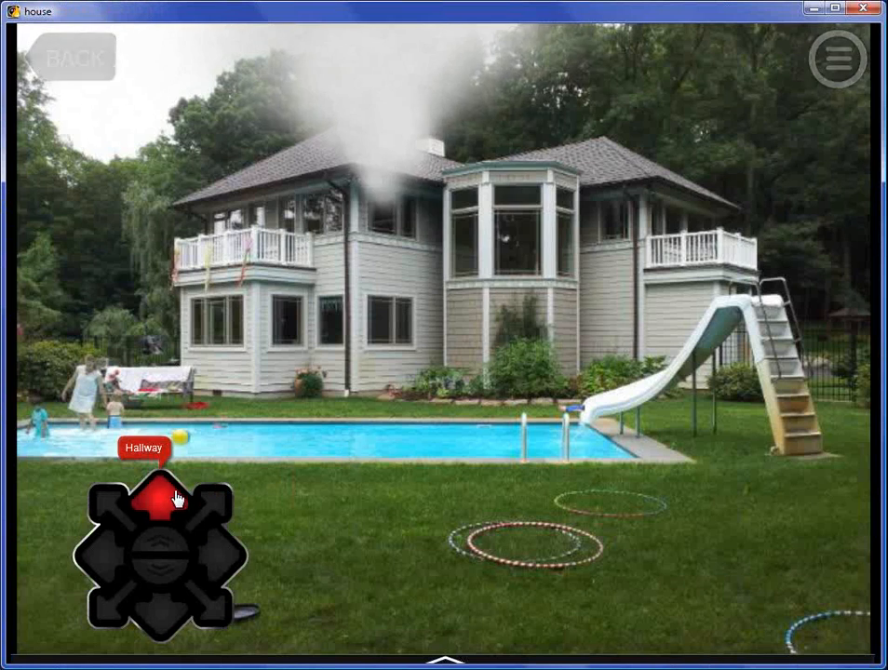
{"action": "left_click", "coordinate": [176, 499]}
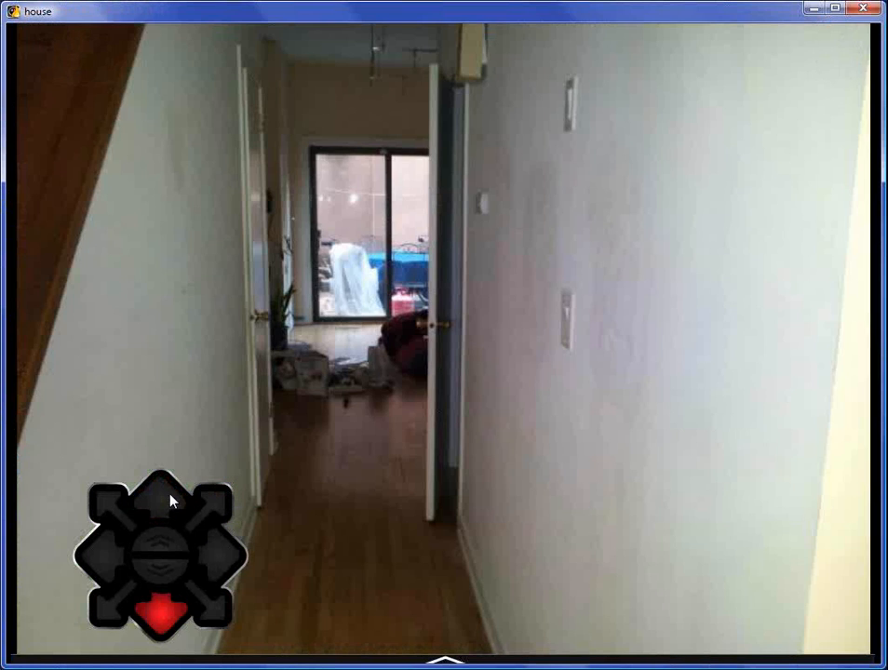
{"action": "left_click", "coordinate": [154, 625]}
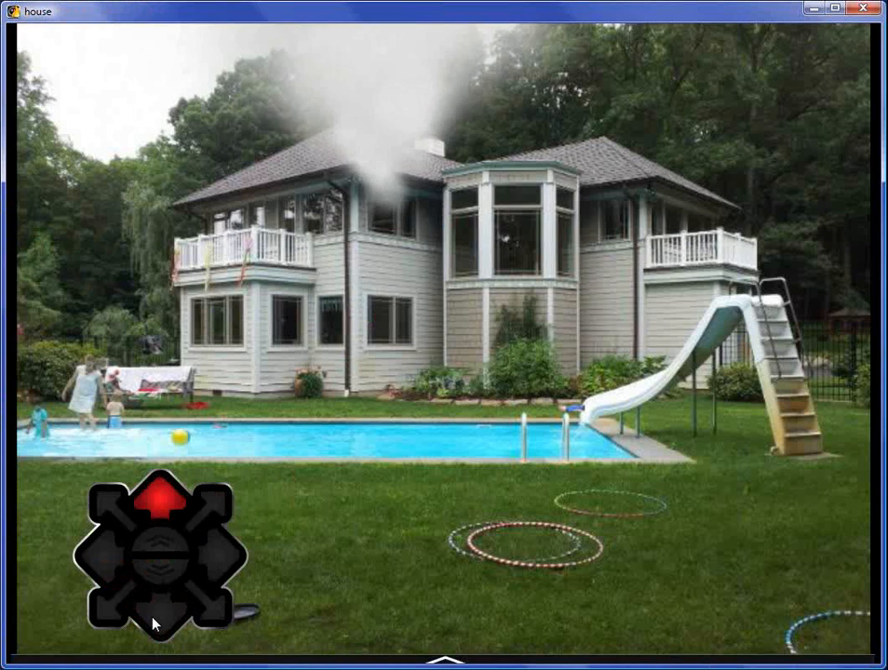
{"action": "left_click", "coordinate": [168, 511]}
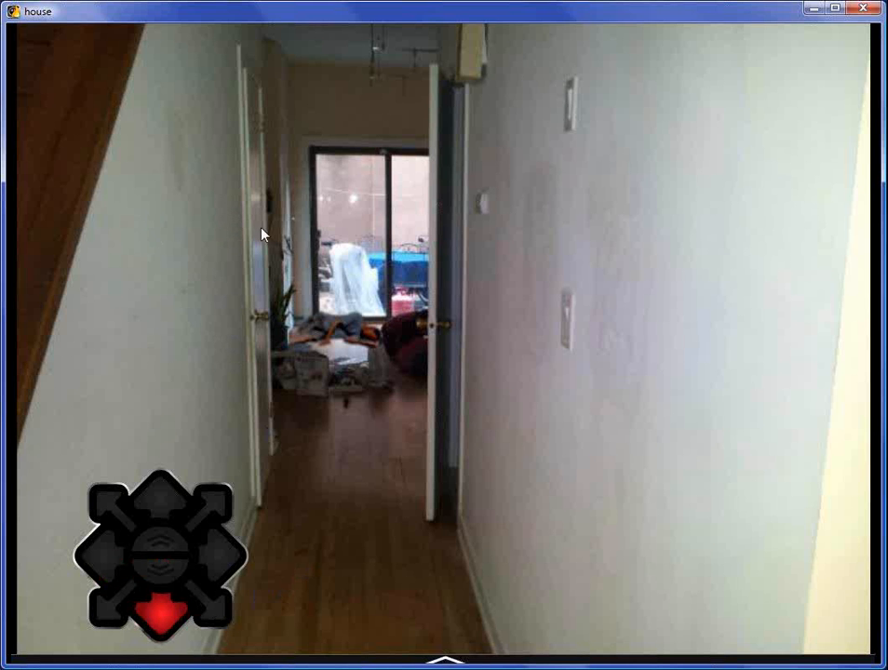
{"action": "left_click", "coordinate": [169, 630]}
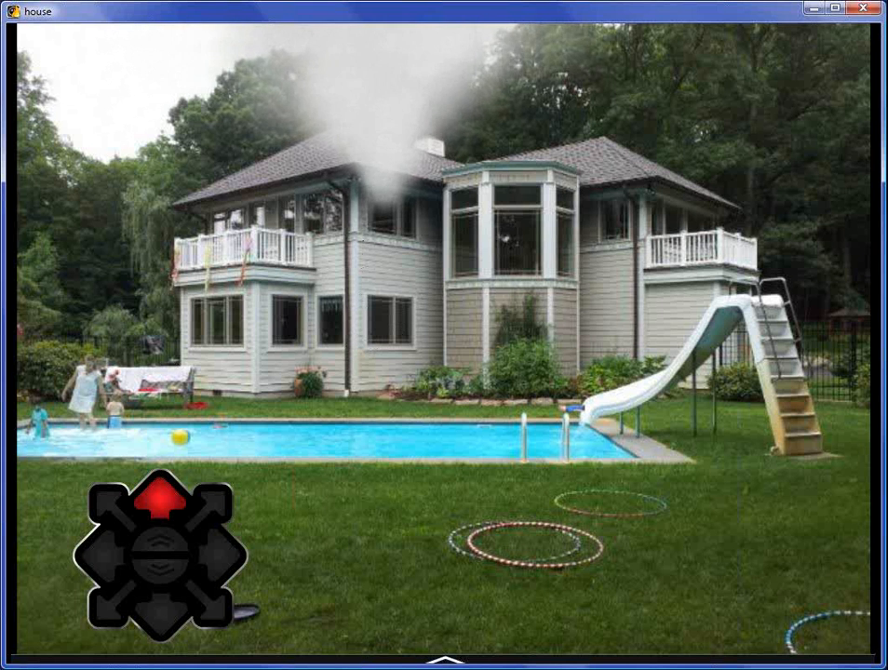
Step: Revisit the hallway in the running sim, return to the outdoor view and exit playback
{"action": "left_click", "coordinate": [846, 58]}
{"action": "left_click", "coordinate": [697, 168]}
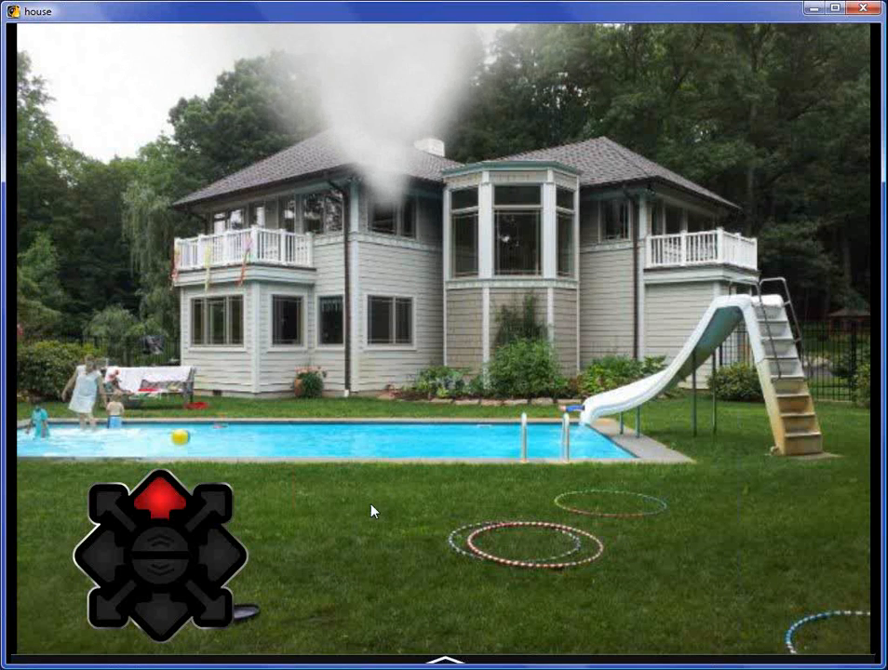
{"action": "left_click", "coordinate": [166, 505]}
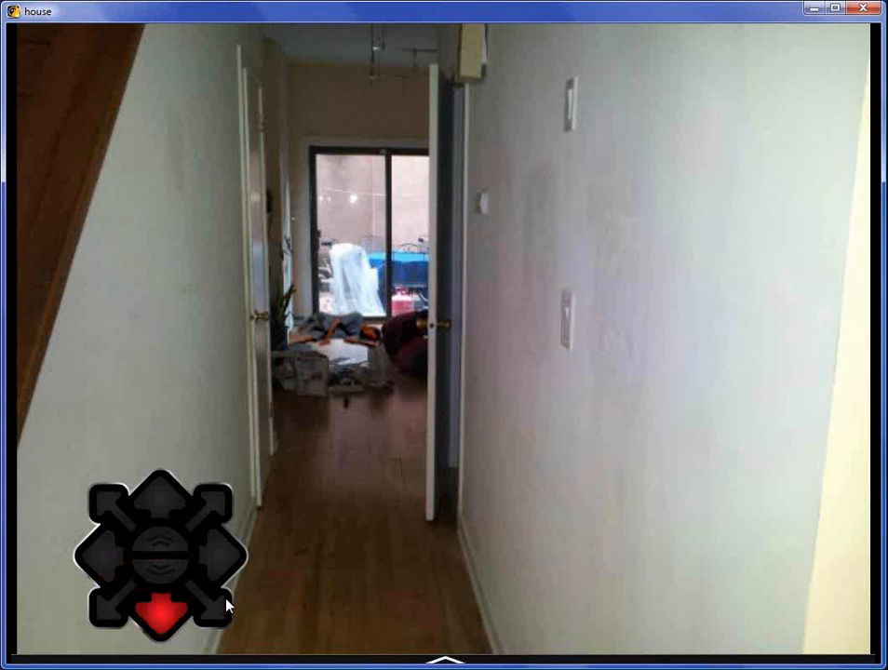
{"action": "left_click", "coordinate": [165, 610]}
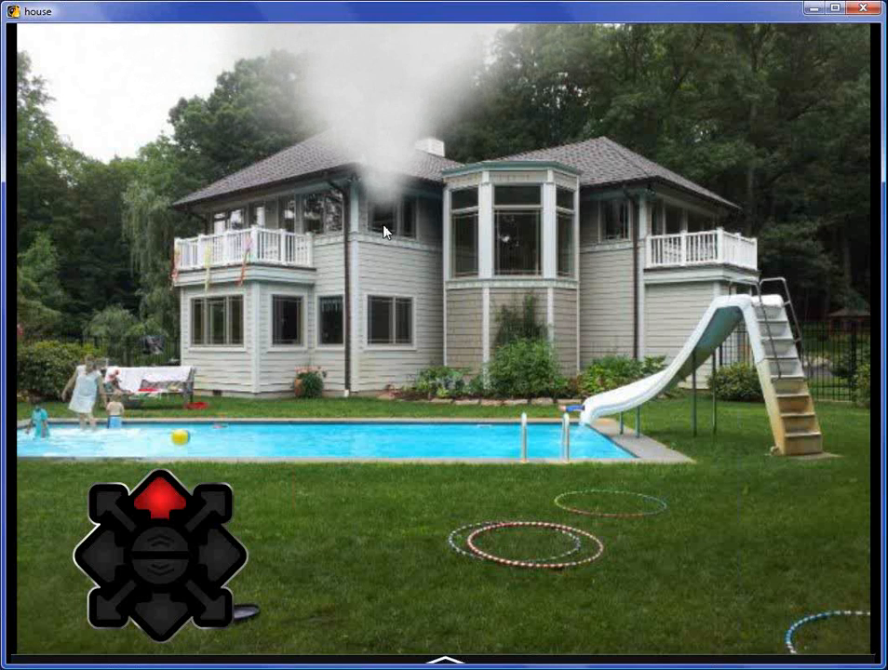
{"action": "left_click", "coordinate": [840, 56]}
{"action": "left_click", "coordinate": [724, 155]}
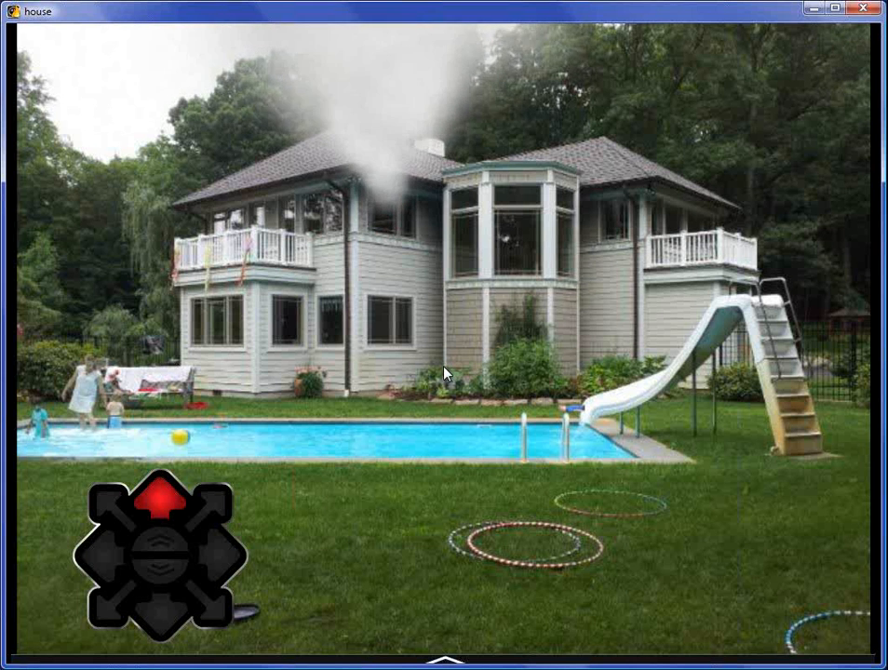
{"action": "key", "text": "Escape"}
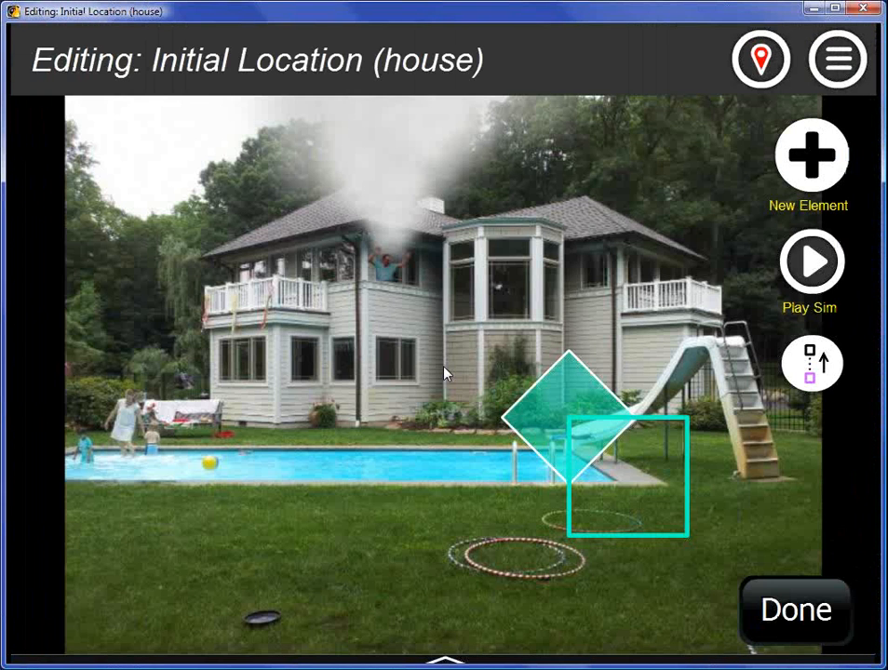
Step: Enlarge the tap target of the man in the upstairs window until it surrounds his whole body
{"action": "left_click", "coordinate": [392, 279]}
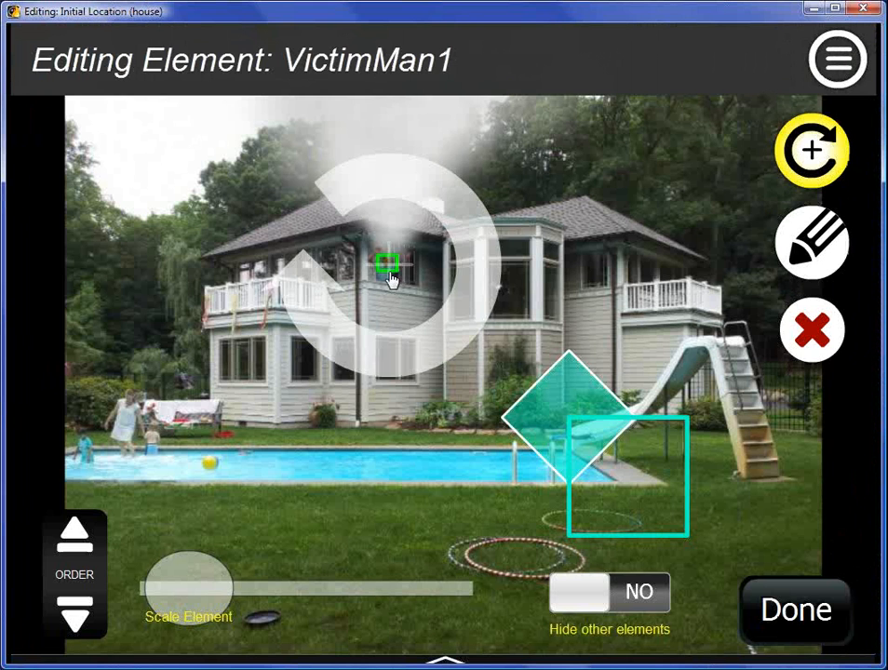
{"action": "left_click", "coordinate": [810, 240]}
{"action": "left_click", "coordinate": [631, 399]}
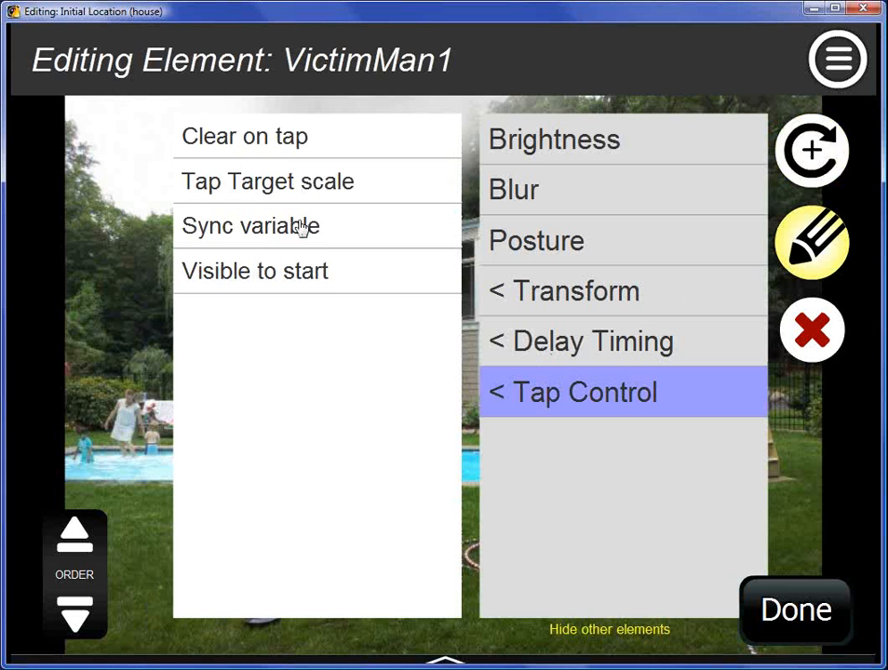
{"action": "left_click", "coordinate": [358, 194]}
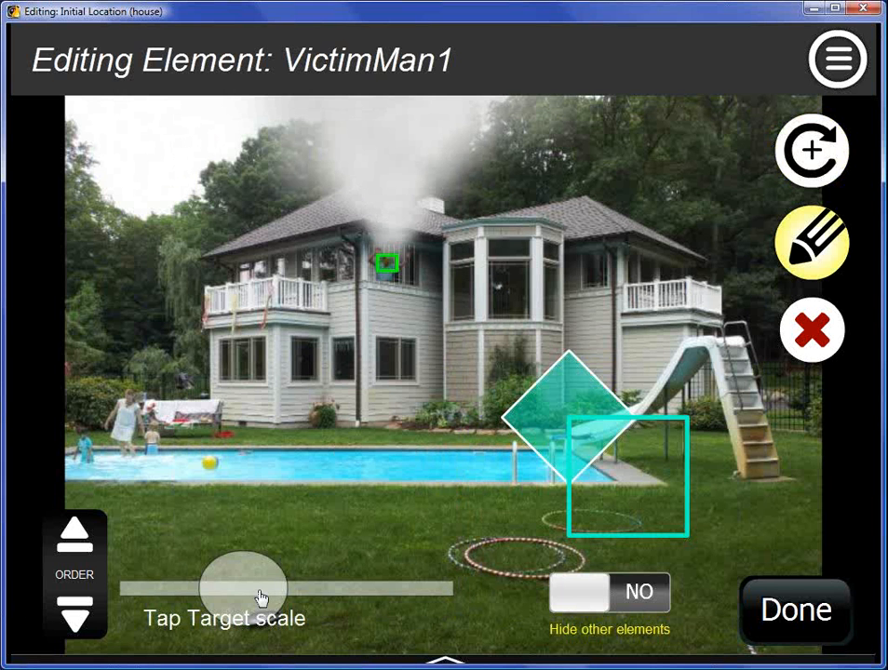
{"action": "left_click_drag", "start_coordinate": [263, 595], "coordinate": [395, 596]}
{"action": "left_click", "coordinate": [826, 253]}
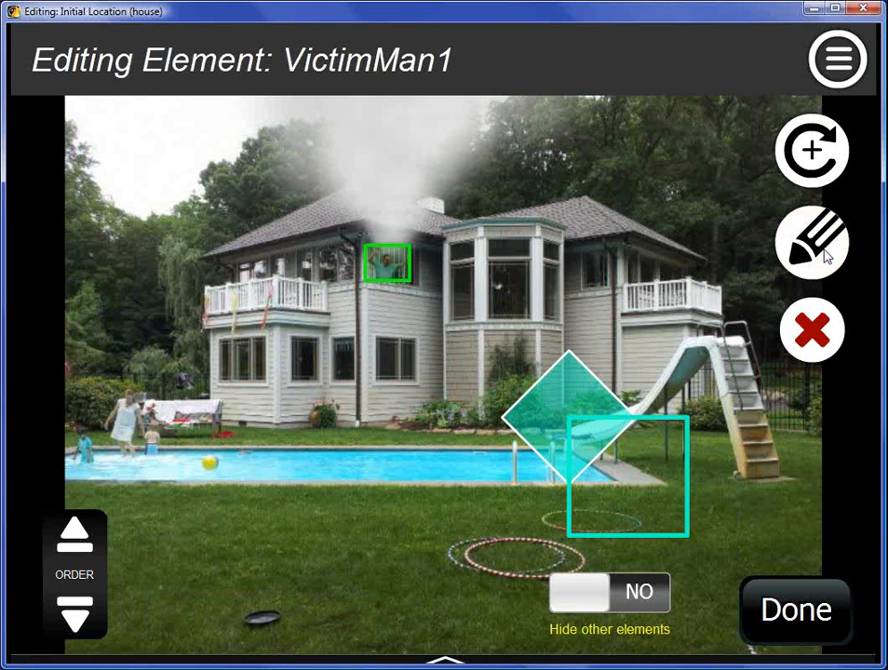
Step: Set the window man's Clear on tap option to No
{"action": "left_click", "coordinate": [826, 254]}
{"action": "left_click", "coordinate": [586, 405]}
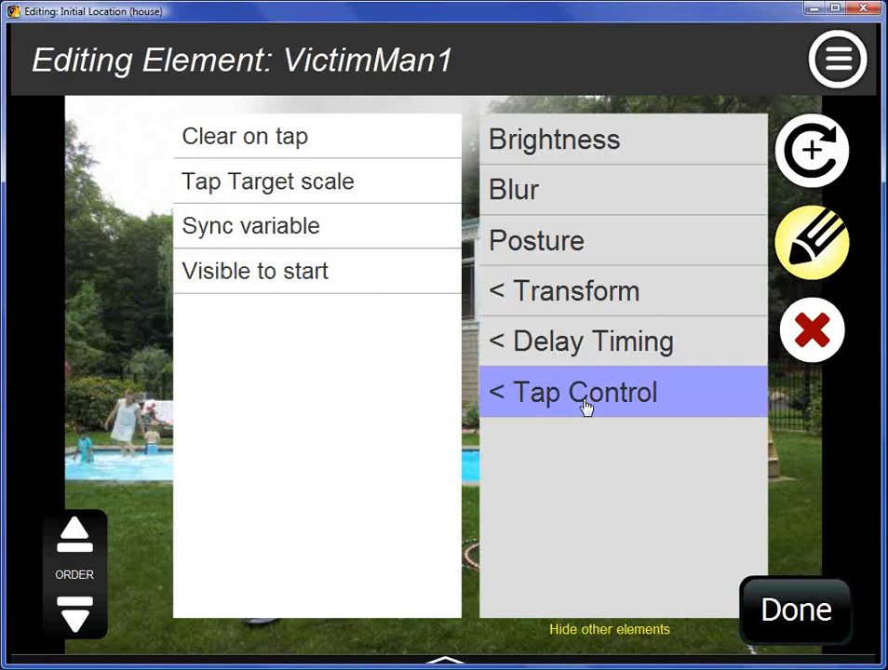
{"action": "left_click", "coordinate": [303, 139]}
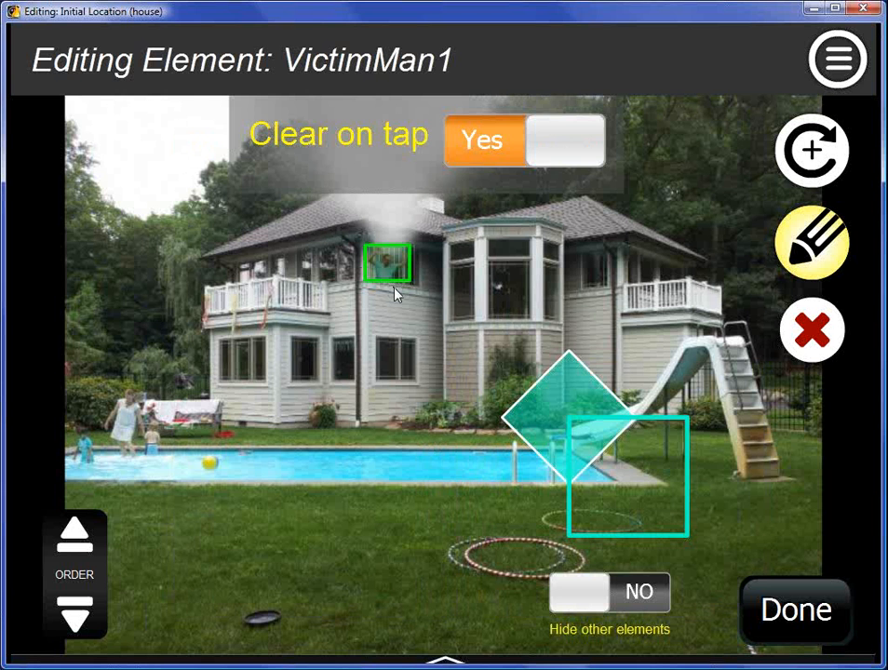
{"action": "left_click", "coordinate": [488, 142]}
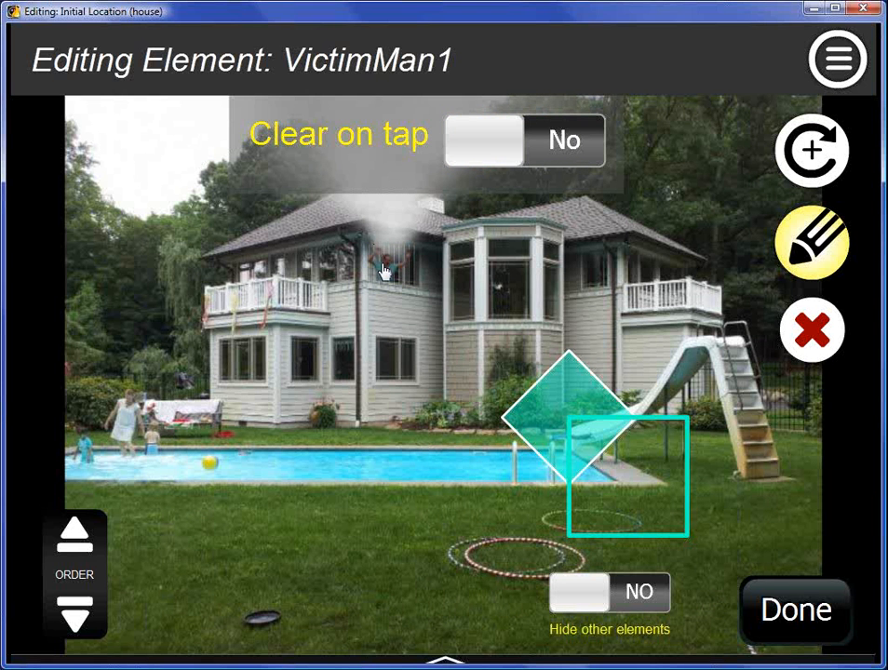
{"action": "left_click", "coordinate": [561, 140]}
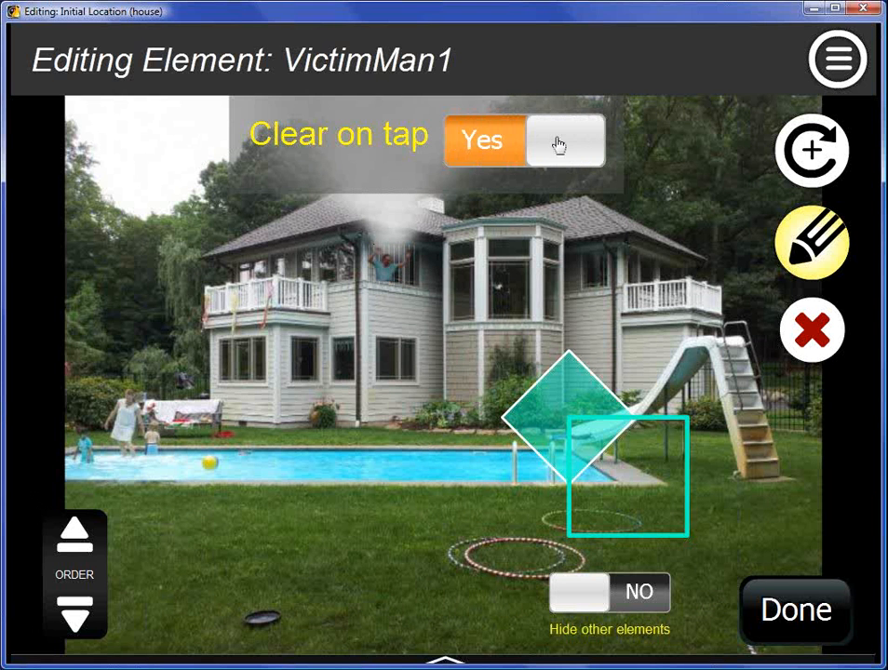
{"action": "left_click", "coordinate": [490, 151]}
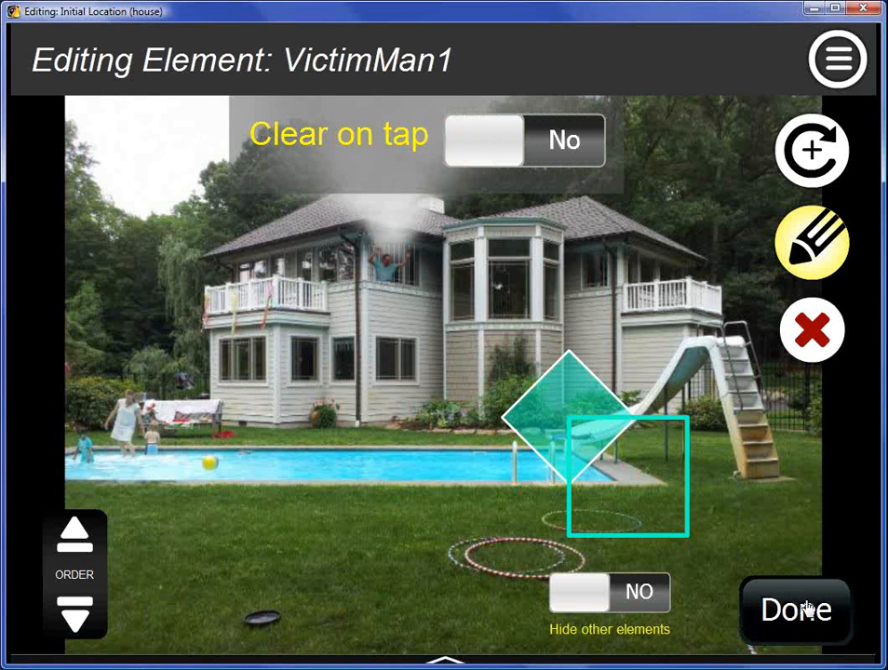
Step: Play-test the sim briefly from Initial Location and set the window man's Clear on tap option to Yes
{"action": "left_click", "coordinate": [756, 609]}
{"action": "left_click", "coordinate": [809, 260]}
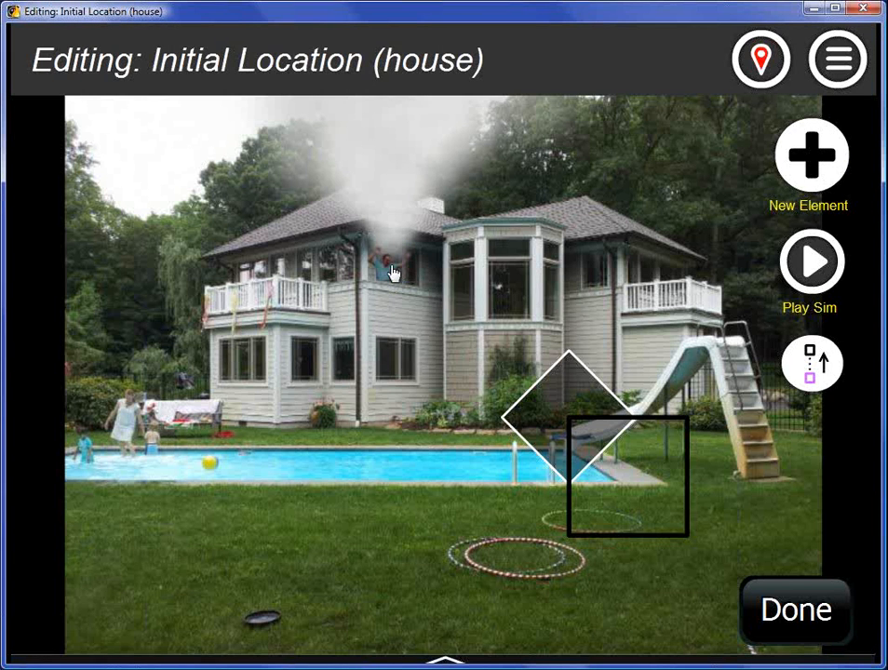
{"action": "left_click", "coordinate": [391, 273]}
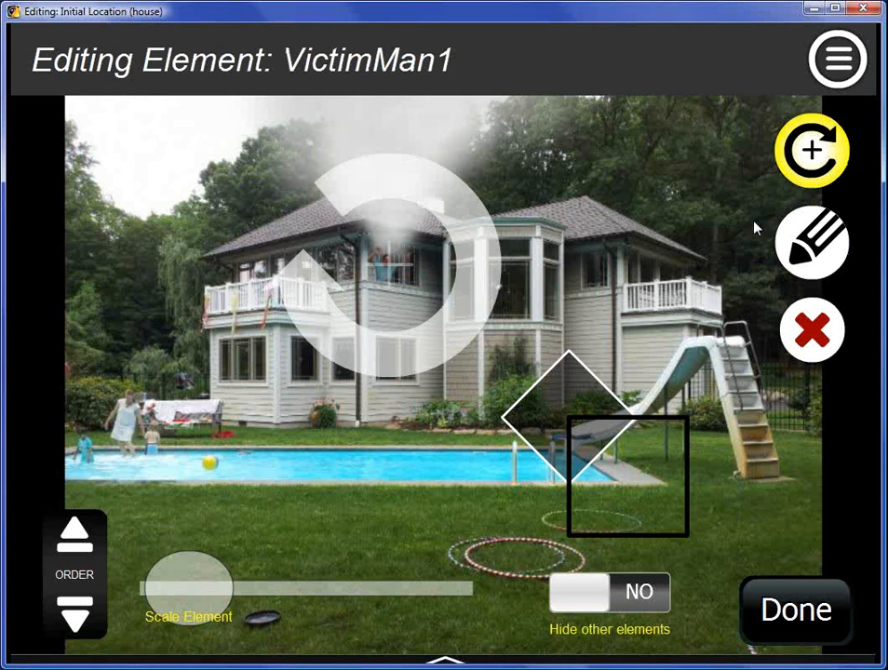
{"action": "left_click", "coordinate": [802, 248]}
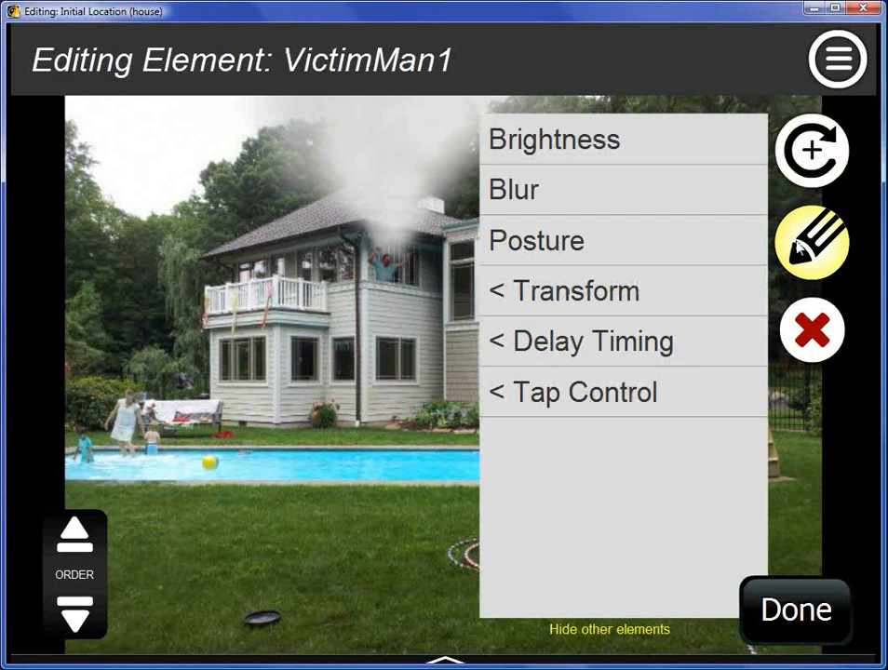
{"action": "left_click", "coordinate": [600, 382]}
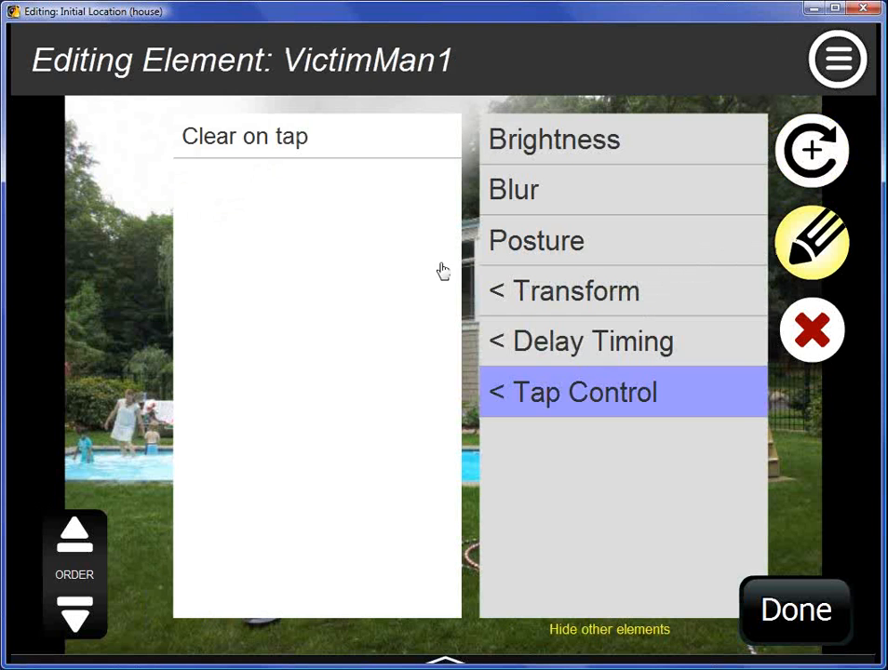
{"action": "left_click", "coordinate": [241, 132]}
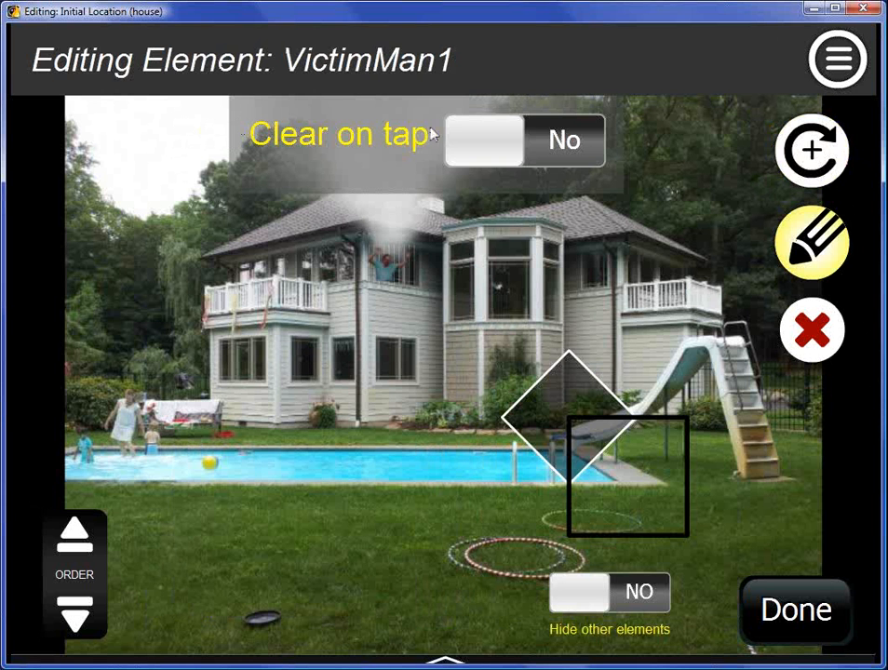
{"action": "left_click", "coordinate": [555, 141]}
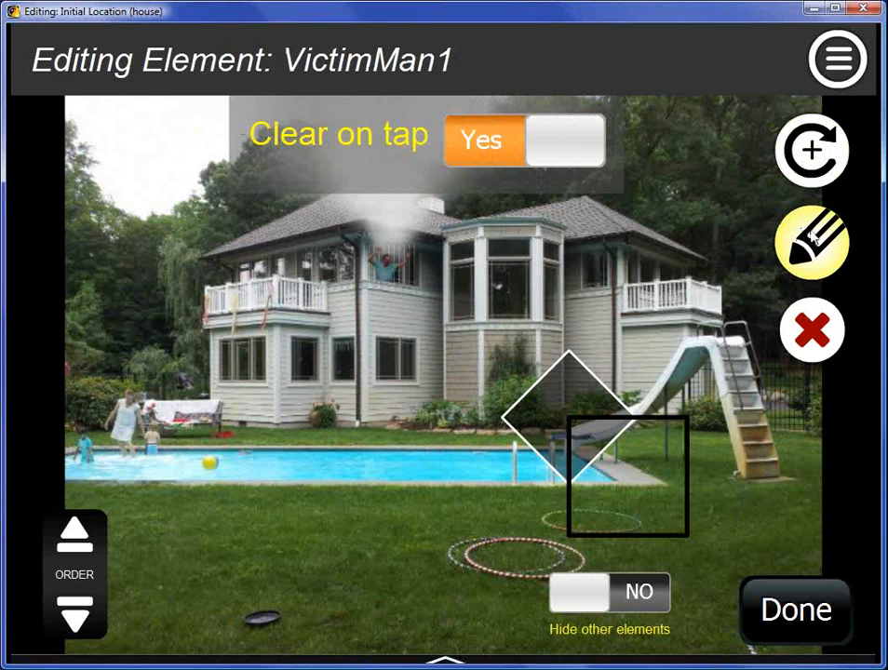
Step: Check the Sync variable assigned to the window man and look through the available sync variables
{"action": "left_click", "coordinate": [809, 238]}
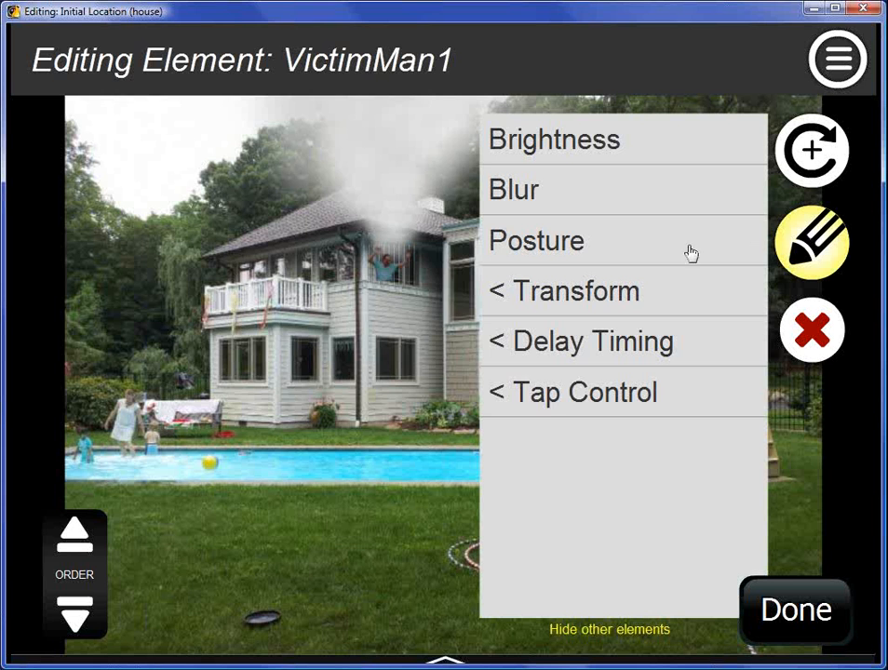
{"action": "left_click", "coordinate": [554, 394]}
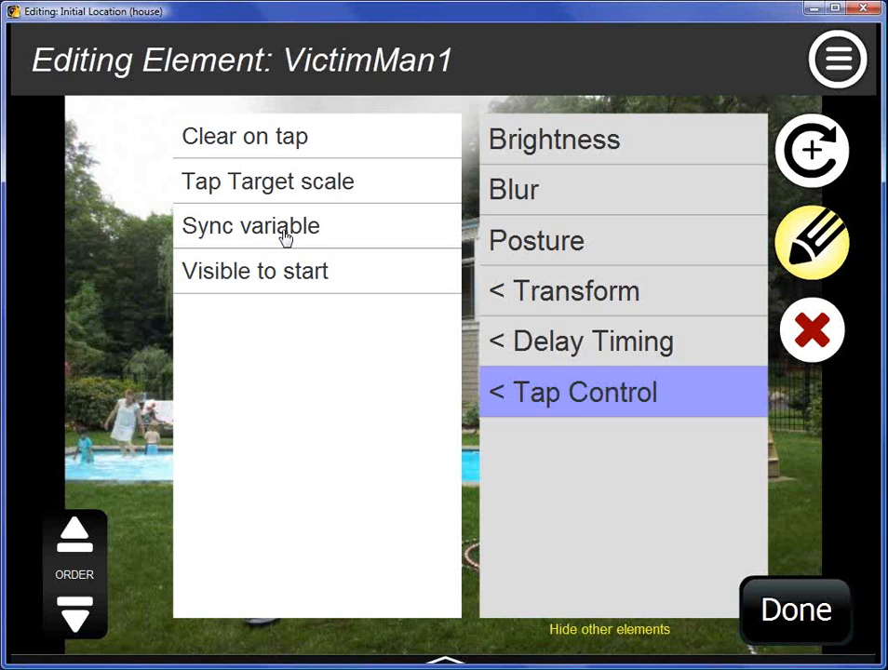
{"action": "left_click", "coordinate": [288, 239]}
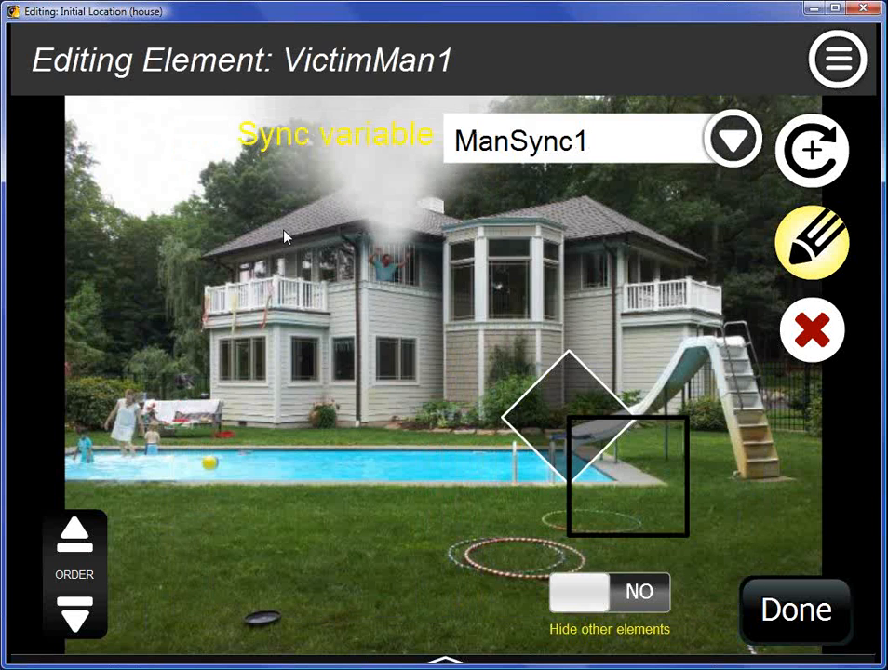
{"action": "left_click", "coordinate": [516, 148]}
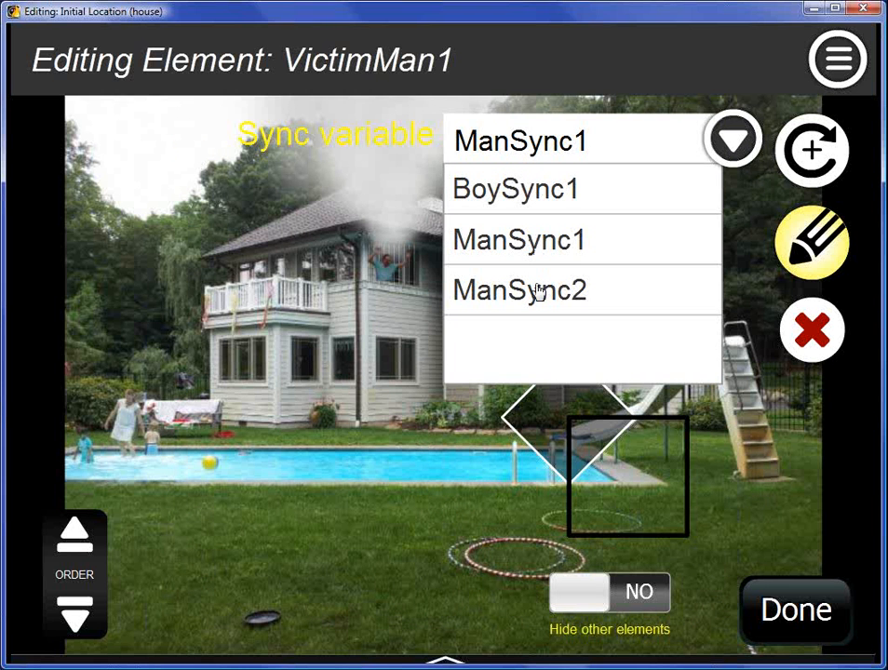
{"action": "left_click", "coordinate": [774, 614]}
Step: Switch to the hallway location and set the Sync variable of the man lying there to ManSync1
{"action": "left_click", "coordinate": [763, 80]}
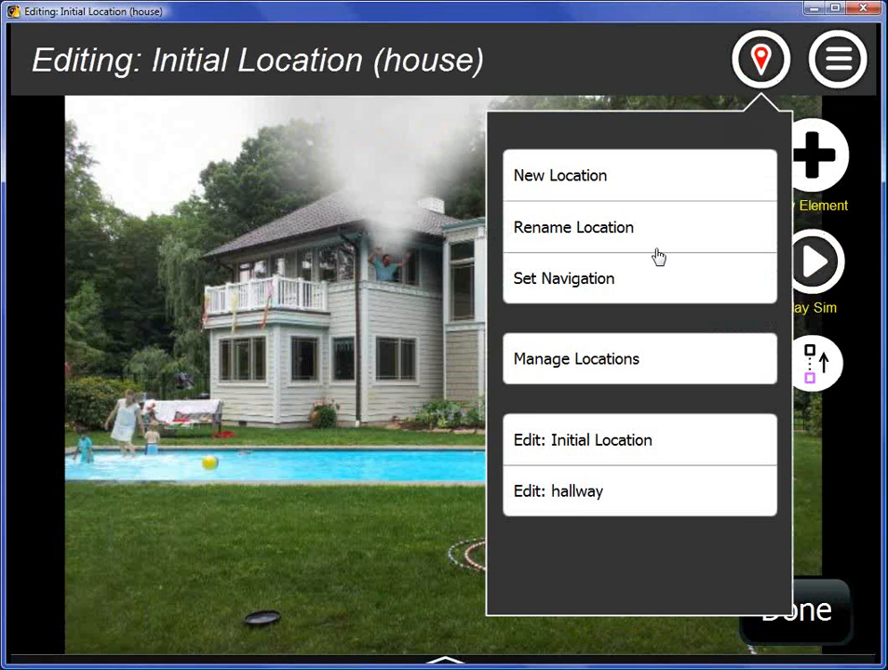
{"action": "left_click", "coordinate": [586, 496]}
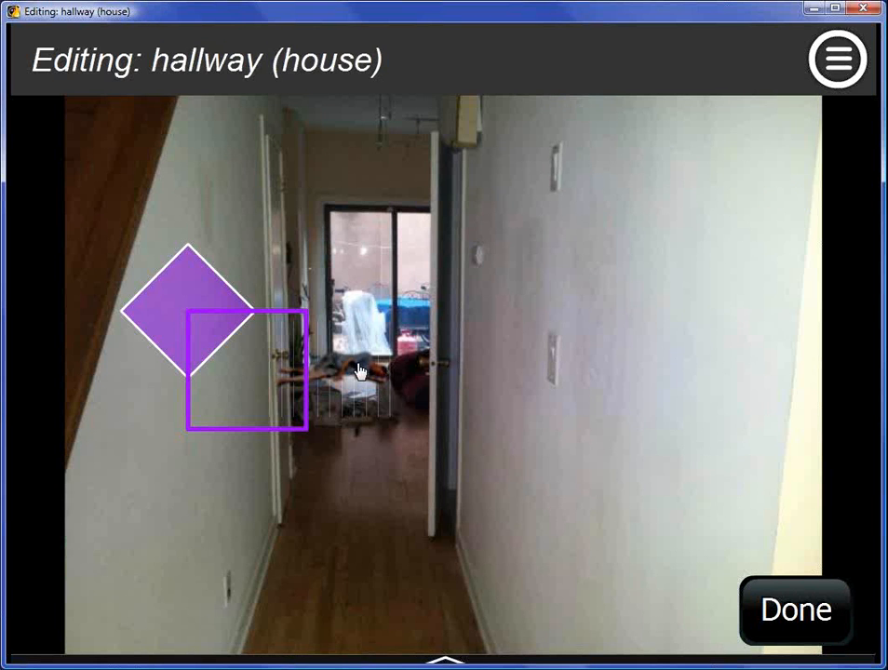
{"action": "left_click", "coordinate": [360, 371]}
{"action": "left_click", "coordinate": [811, 242]}
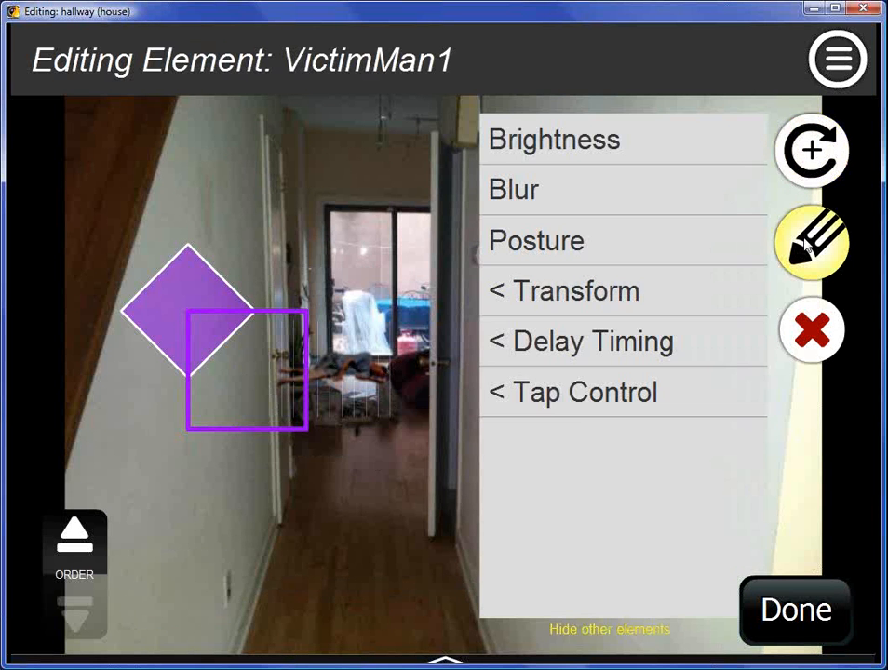
{"action": "left_click", "coordinate": [572, 410]}
{"action": "left_click", "coordinate": [275, 234]}
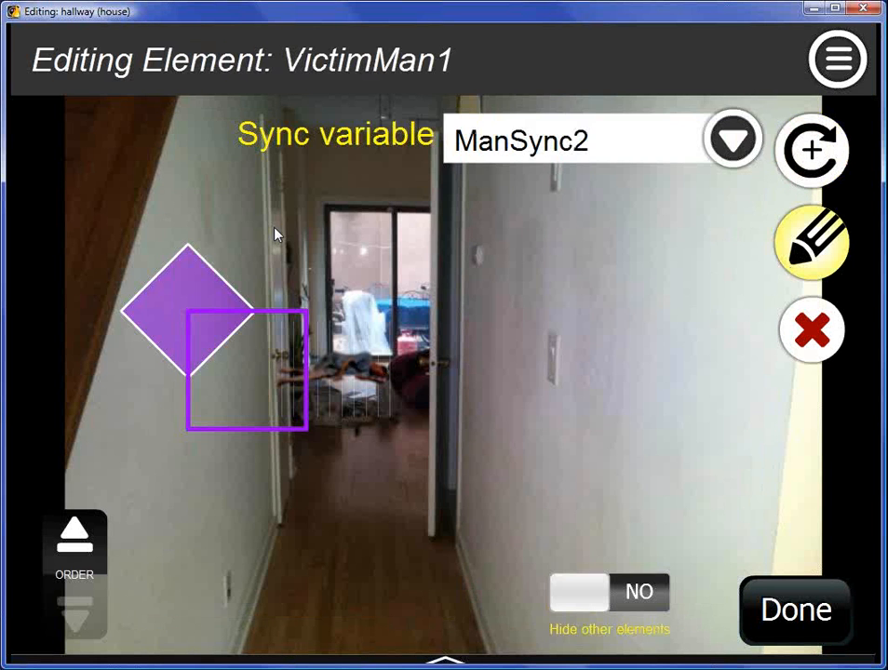
{"action": "left_click", "coordinate": [545, 154]}
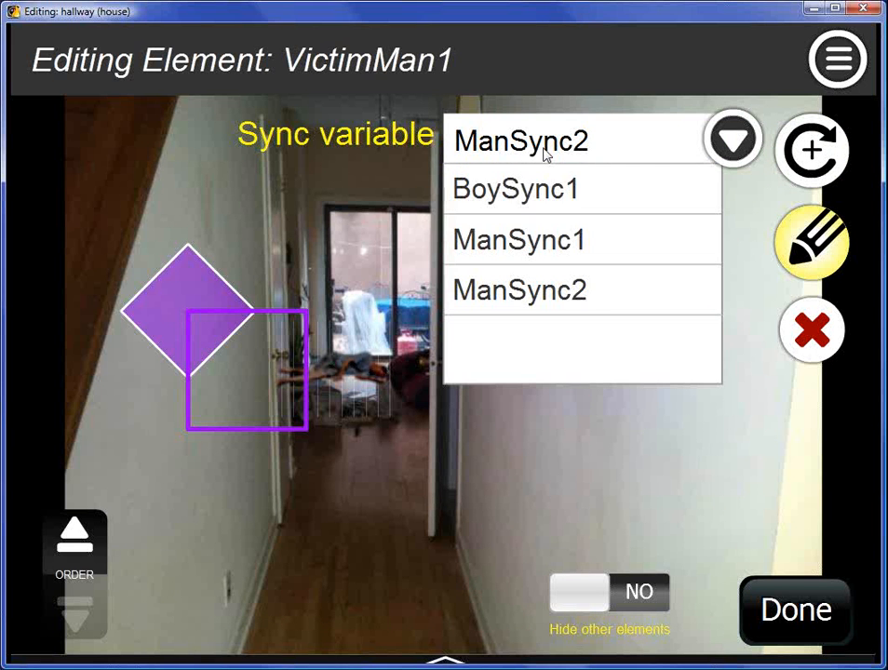
{"action": "left_click", "coordinate": [547, 242]}
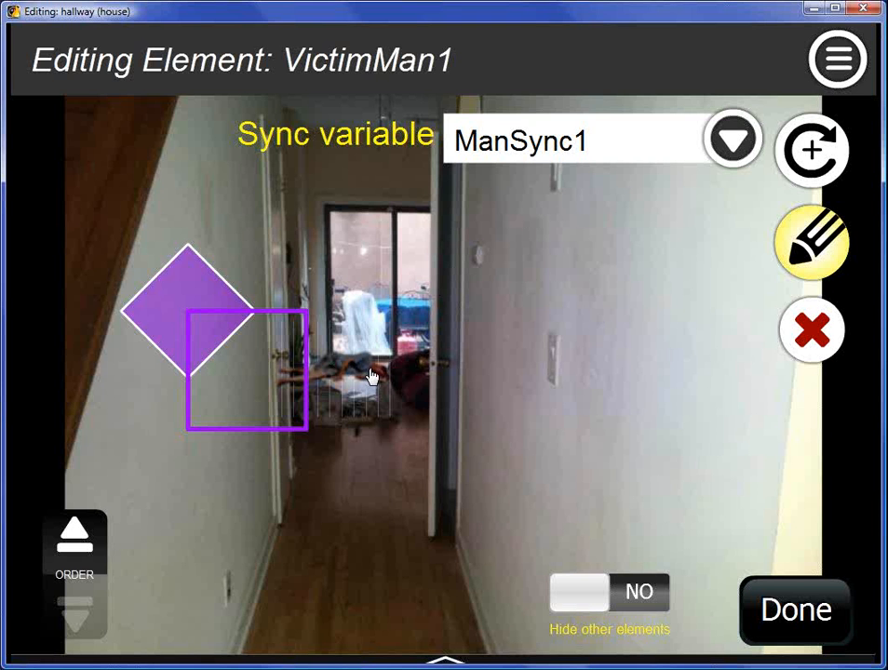
{"action": "left_click", "coordinate": [786, 607]}
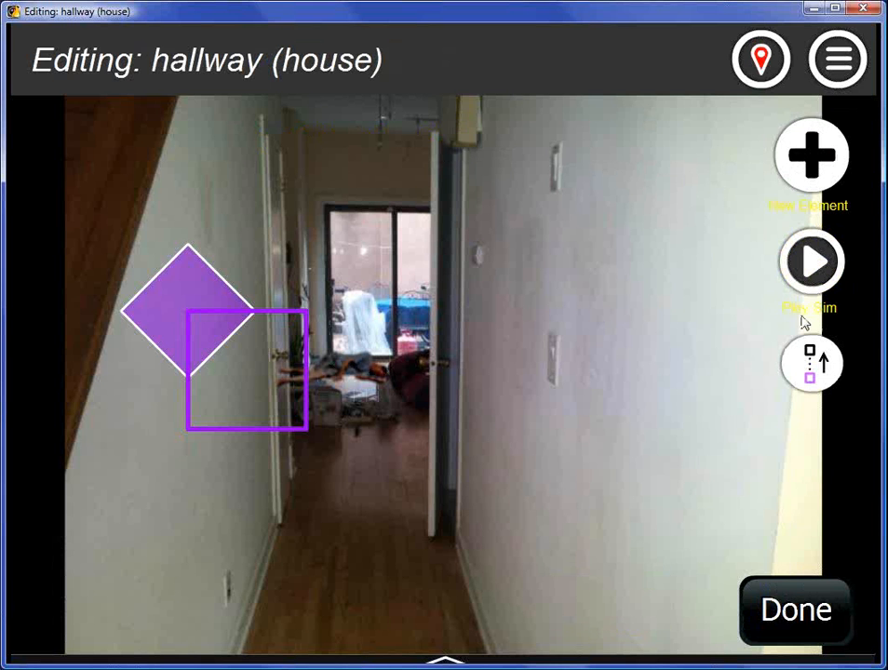
Step: Return to Initial Location, play the sim between the outdoor view and the hallway to test the synced men, and exit playback
{"action": "left_click", "coordinate": [784, 68]}
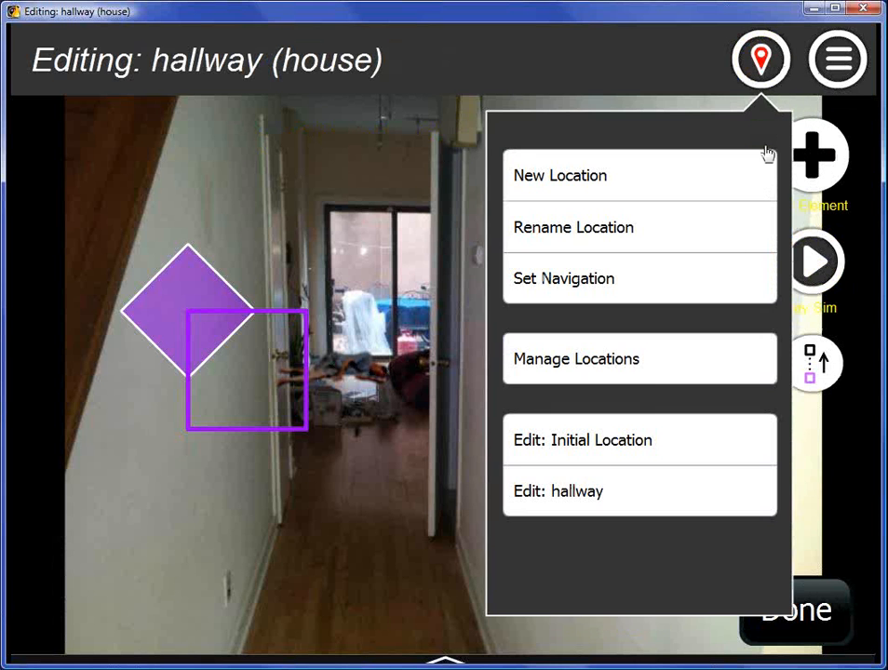
{"action": "left_click", "coordinate": [600, 493]}
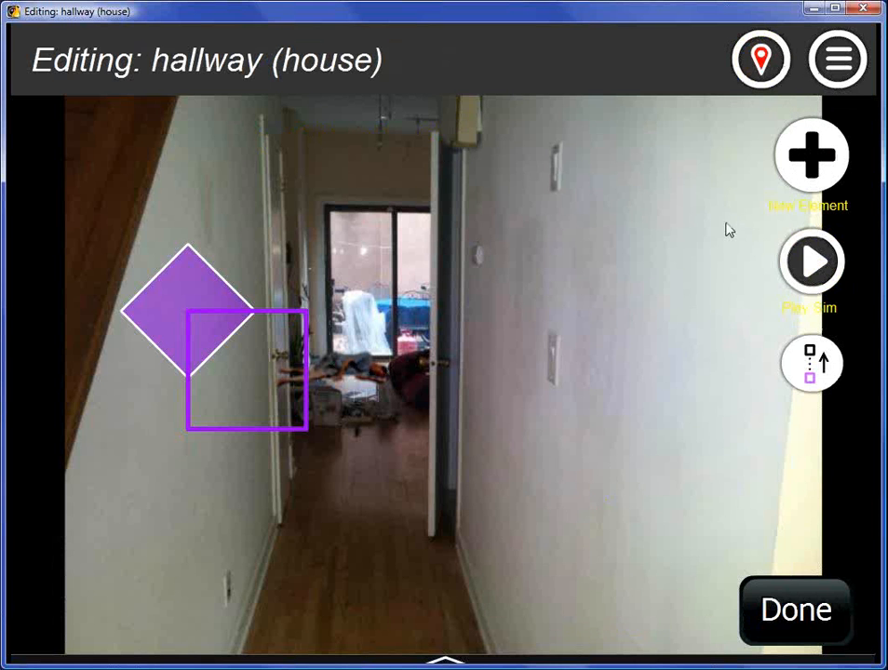
{"action": "left_click", "coordinate": [761, 61]}
{"action": "left_click", "coordinate": [557, 441]}
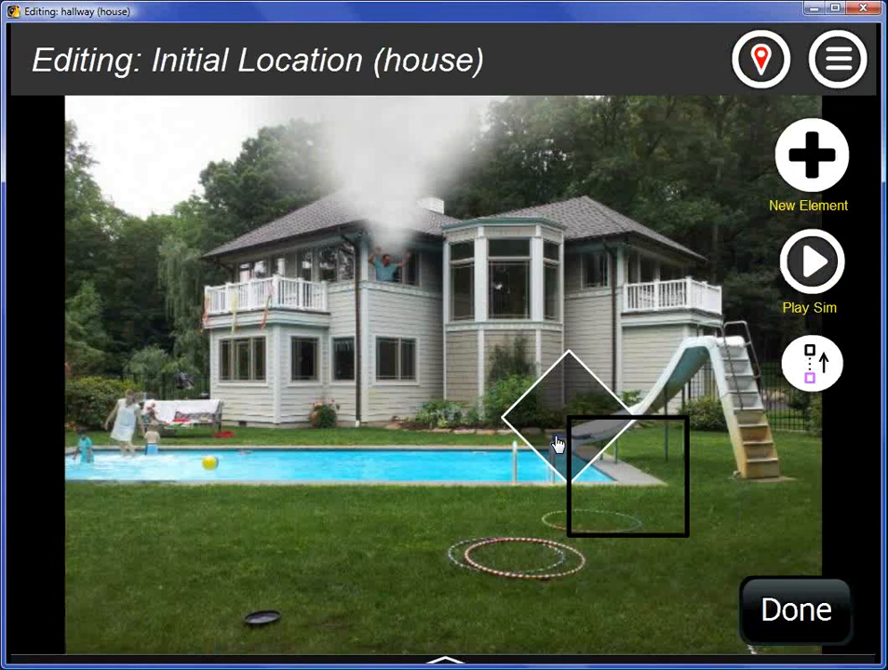
{"action": "left_click", "coordinate": [809, 261]}
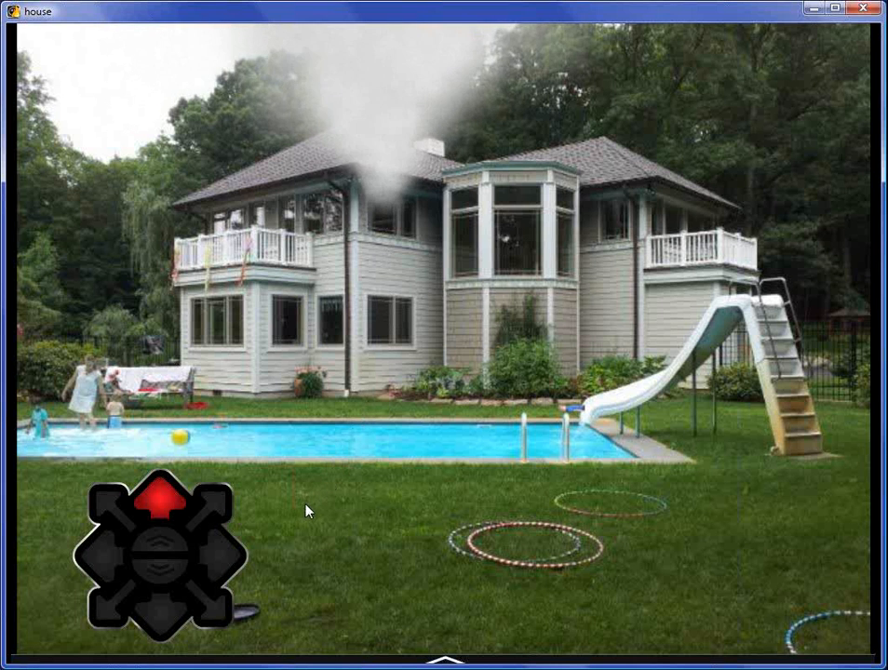
{"action": "left_click", "coordinate": [177, 509]}
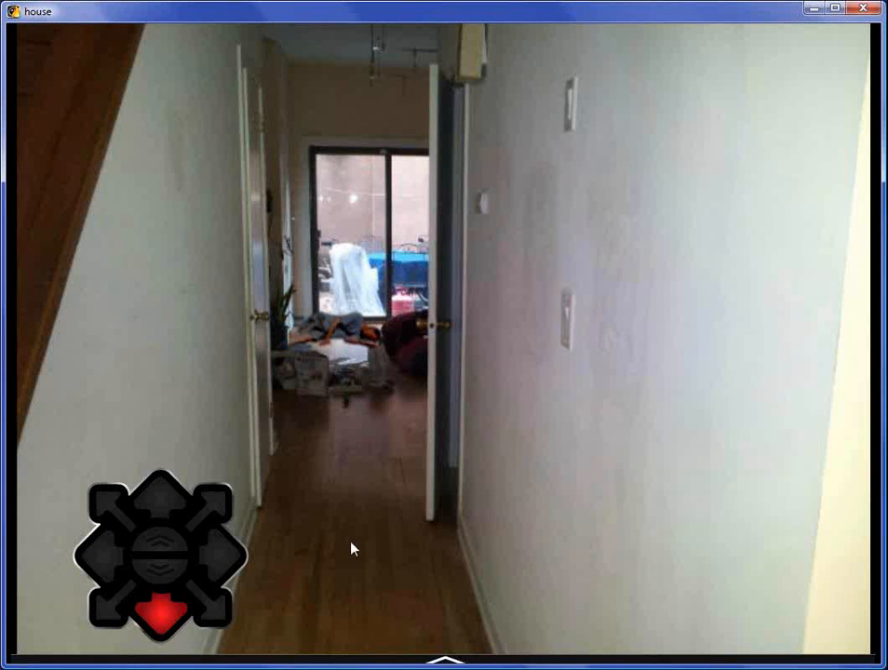
{"action": "left_click", "coordinate": [191, 618]}
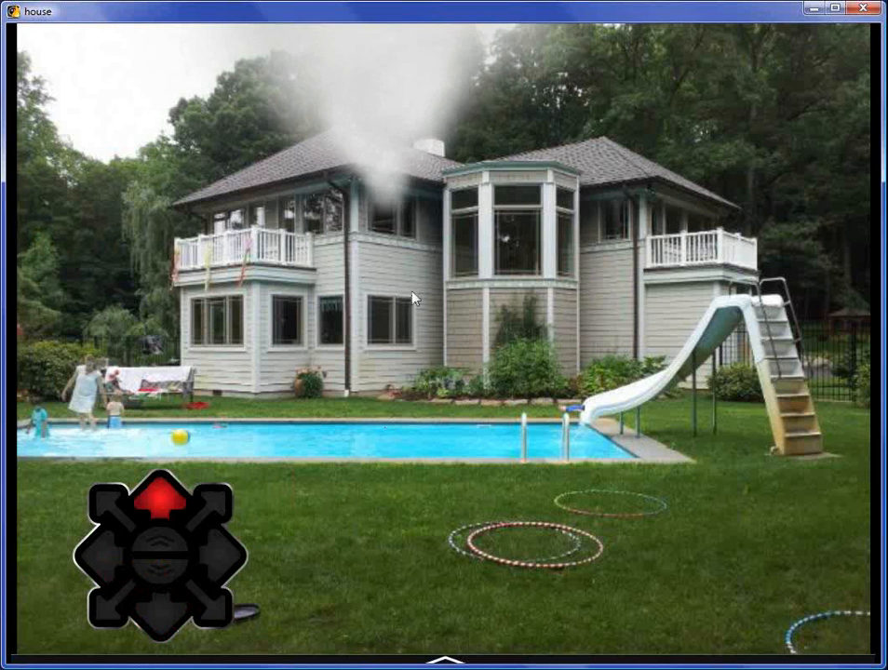
{"action": "left_click", "coordinate": [155, 509]}
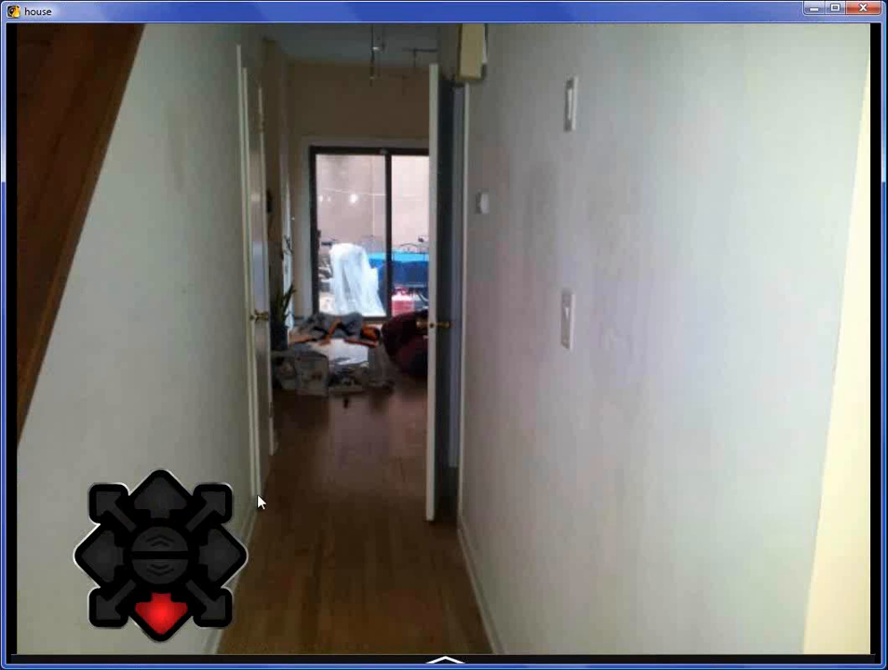
{"action": "left_click", "coordinate": [156, 625]}
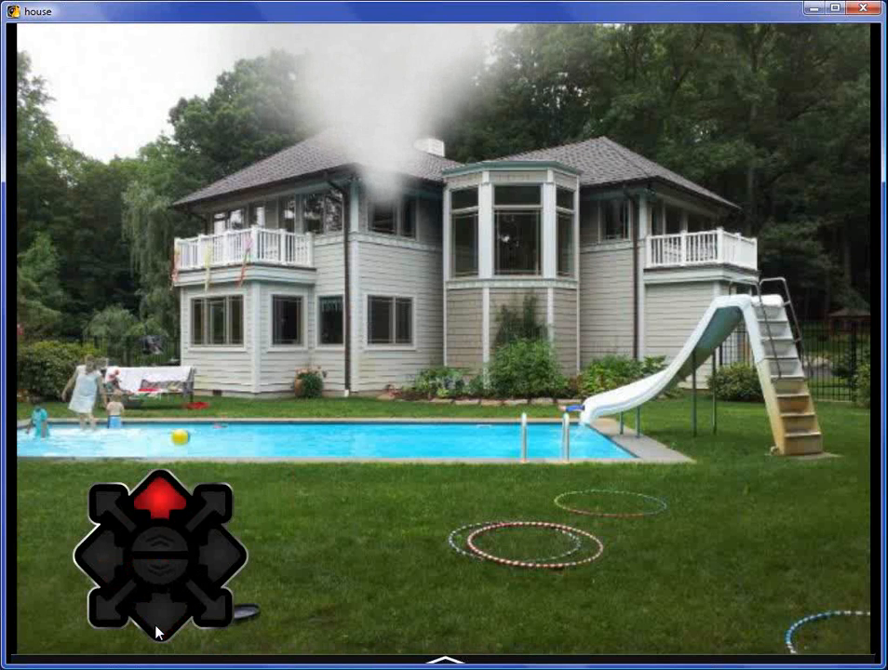
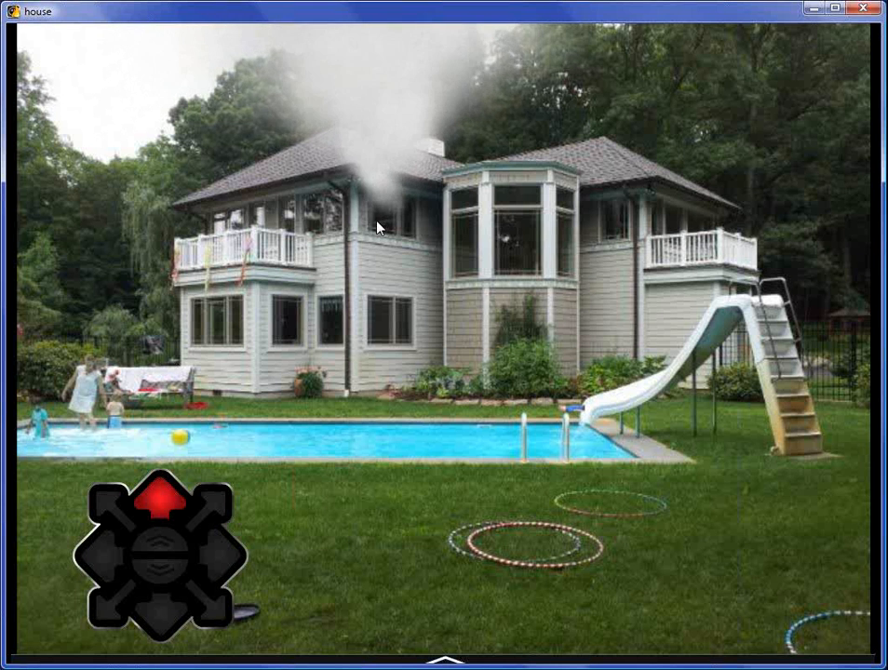
{"action": "key", "text": "Escape"}
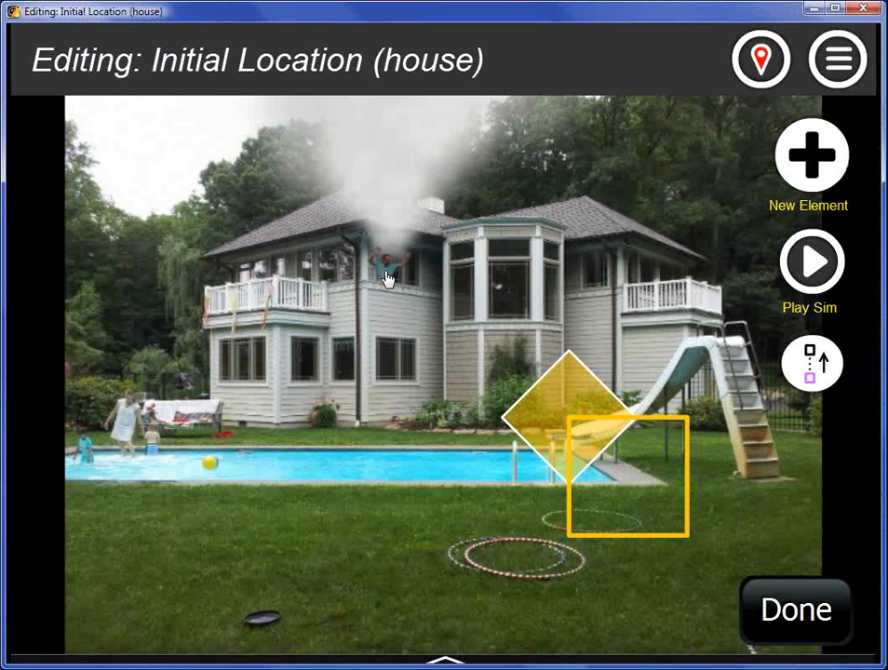
Step: Set the window man's Fade-In When delay to 0.0 in Initial Location
{"action": "left_click", "coordinate": [387, 279]}
{"action": "left_click", "coordinate": [808, 246]}
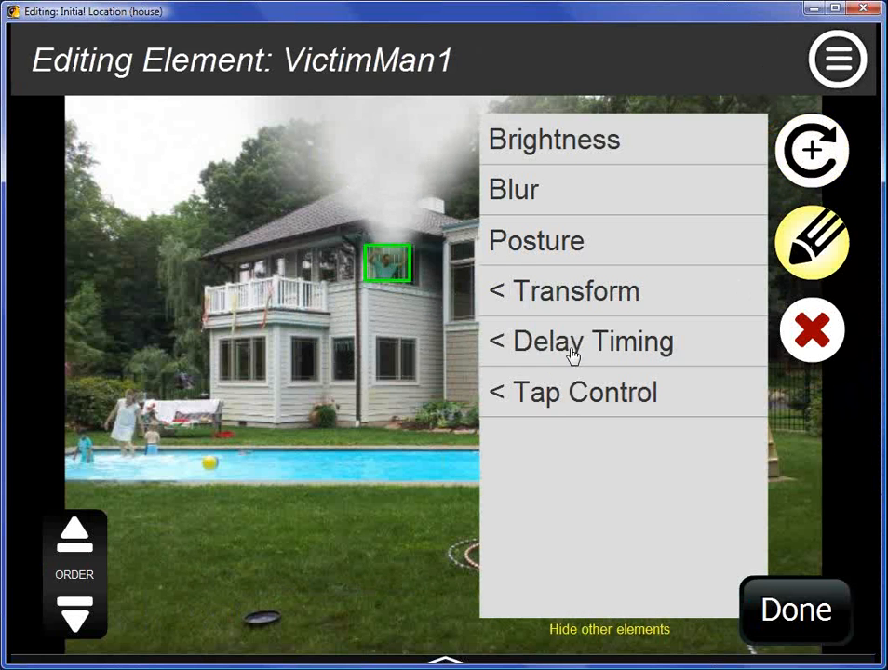
{"action": "left_click", "coordinate": [571, 398]}
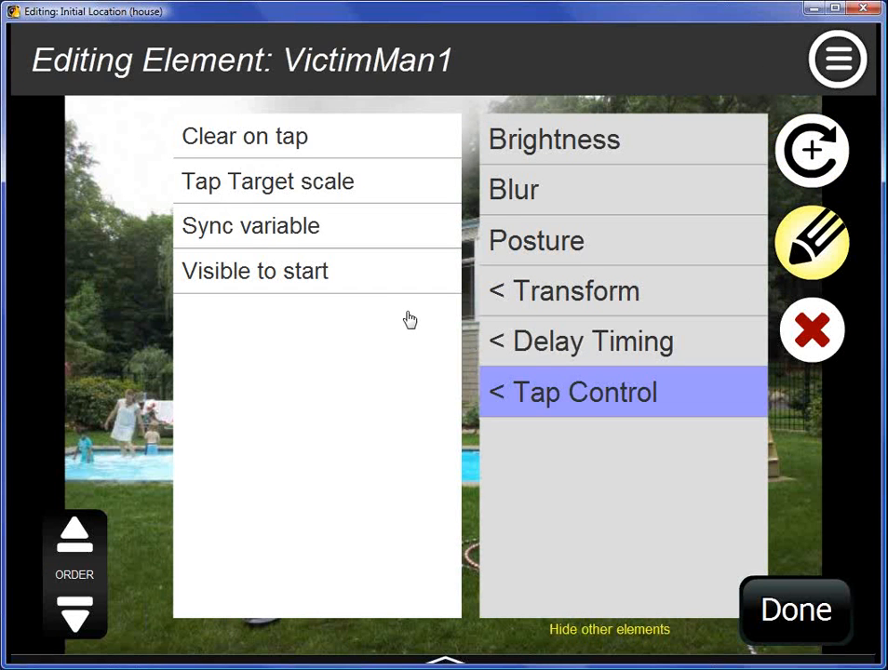
{"action": "left_click", "coordinate": [556, 341]}
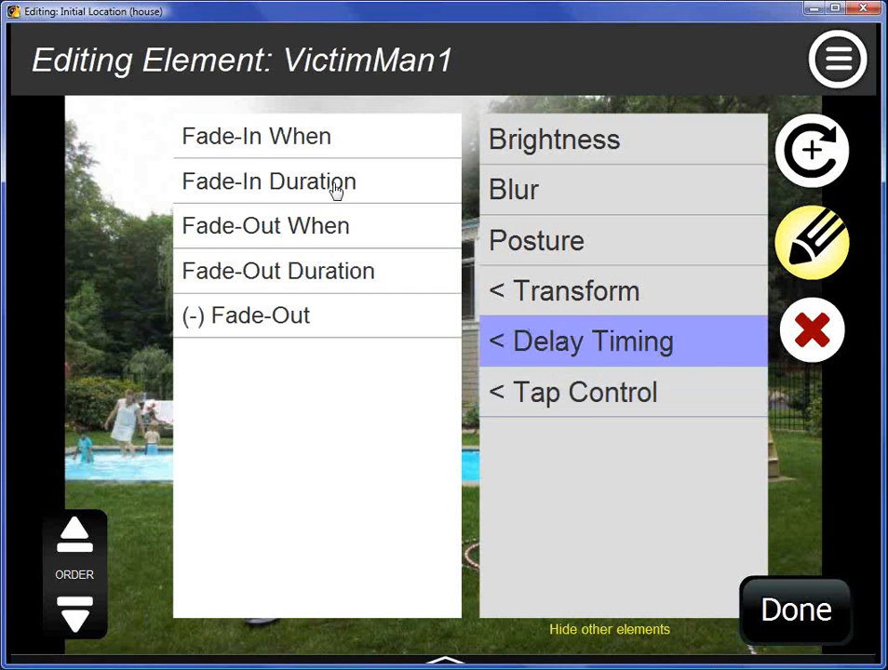
{"action": "left_click", "coordinate": [309, 152]}
{"action": "left_click_drag", "start_coordinate": [172, 572], "coordinate": [82, 585]}
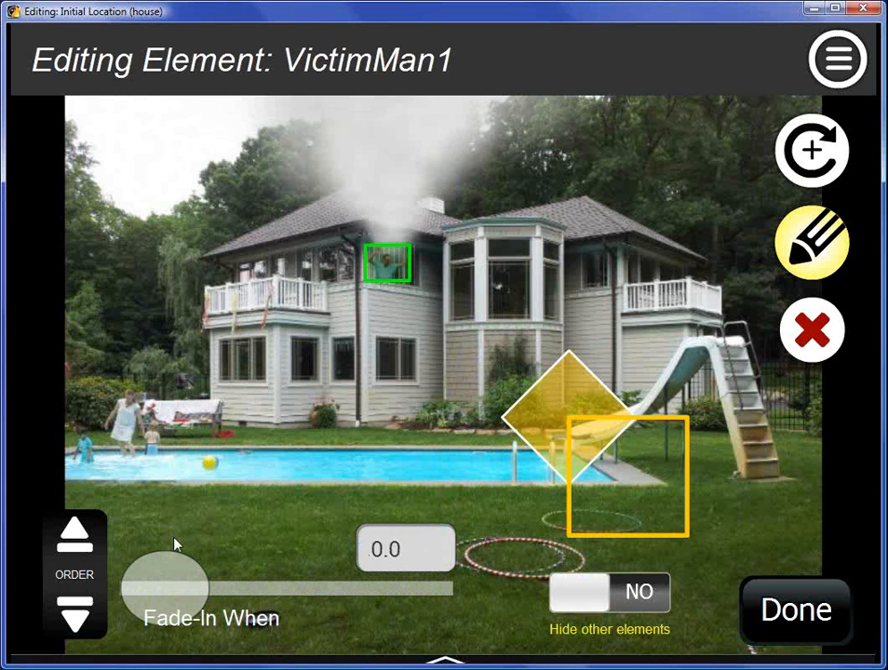
Step: Remove the fade-out from the window man's delay timing and play the sim from Initial Location
{"action": "left_click", "coordinate": [806, 241]}
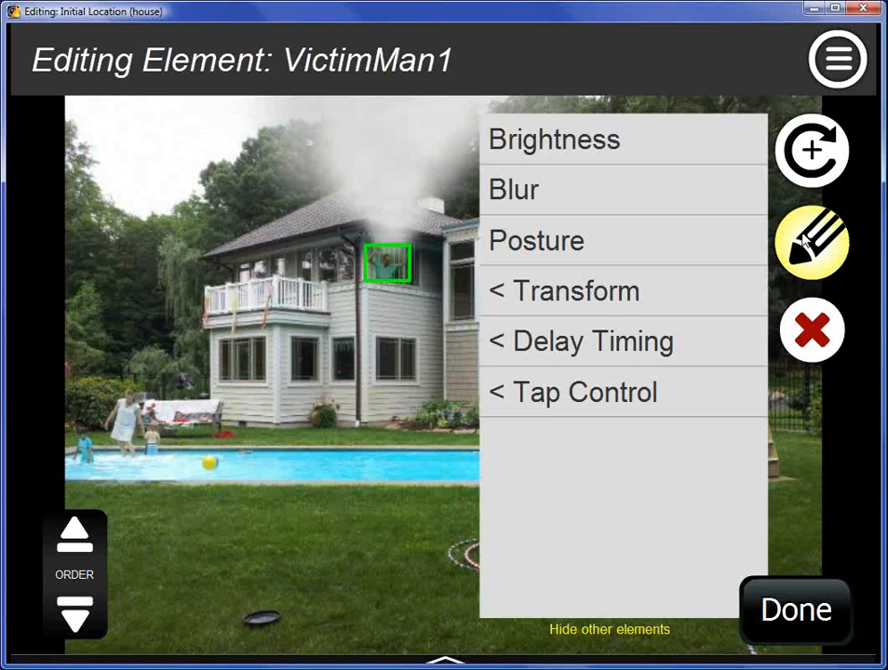
{"action": "left_click", "coordinate": [606, 340]}
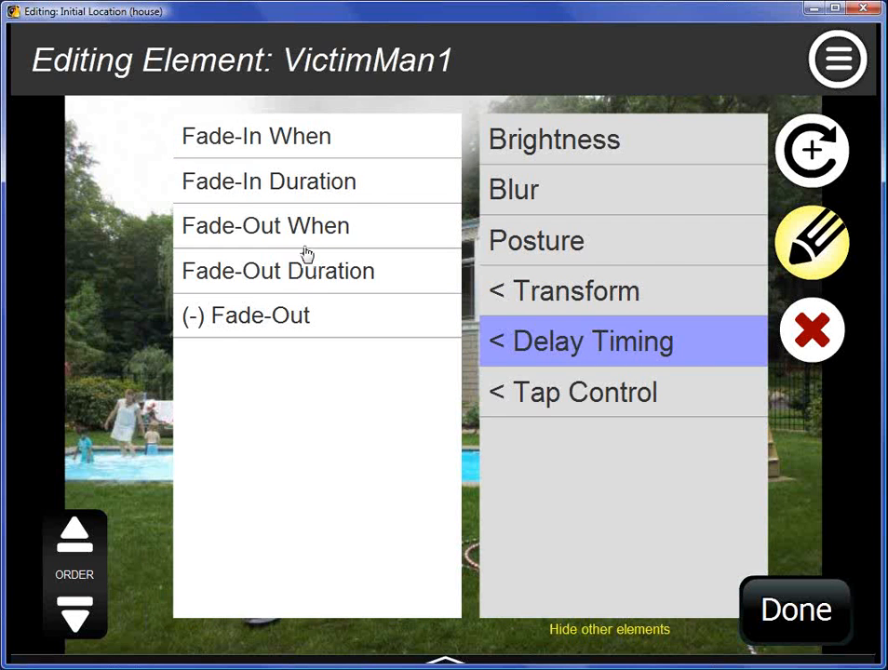
{"action": "left_click", "coordinate": [263, 317]}
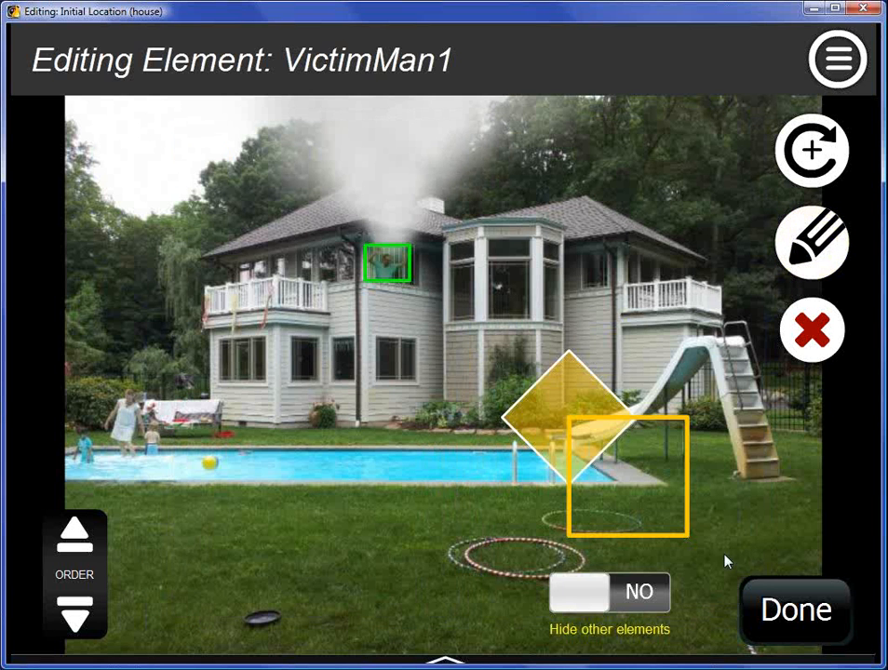
{"action": "left_click", "coordinate": [800, 609]}
{"action": "left_click", "coordinate": [810, 259]}
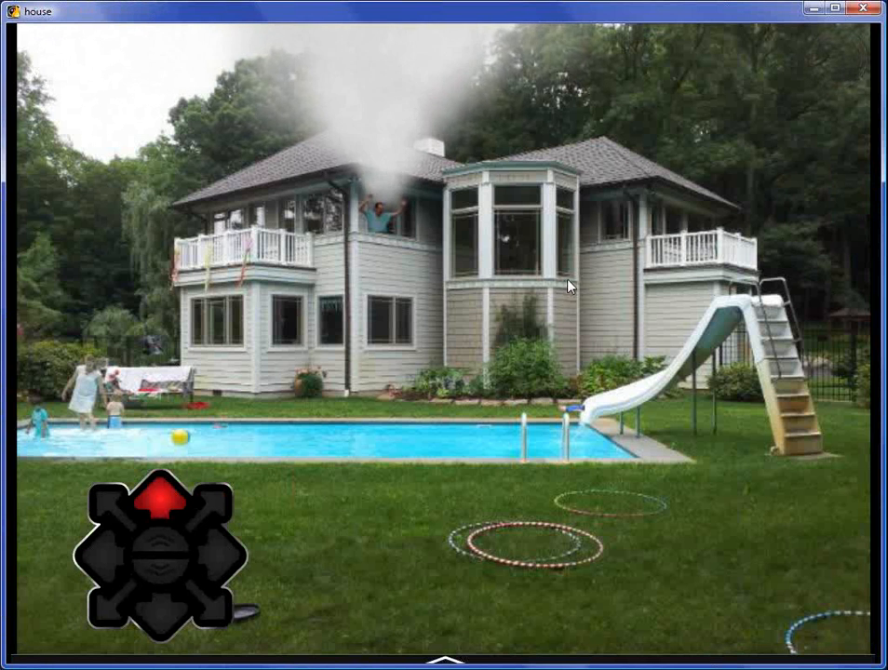
Step: Tap the window man in playback, exit to editing, and set his Tap Control option Visible to start to No
{"action": "left_click", "coordinate": [385, 226]}
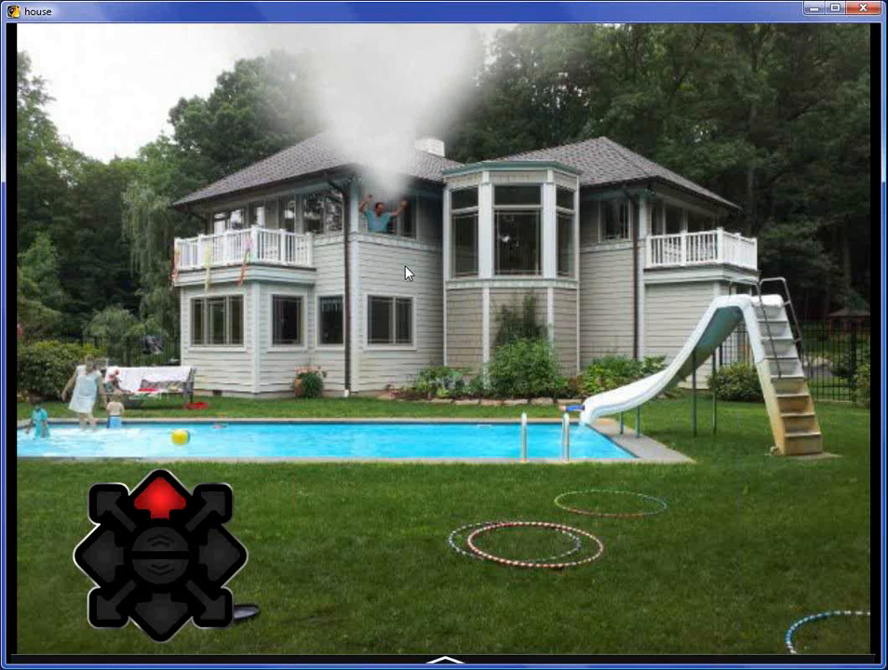
{"action": "key", "text": "Escape"}
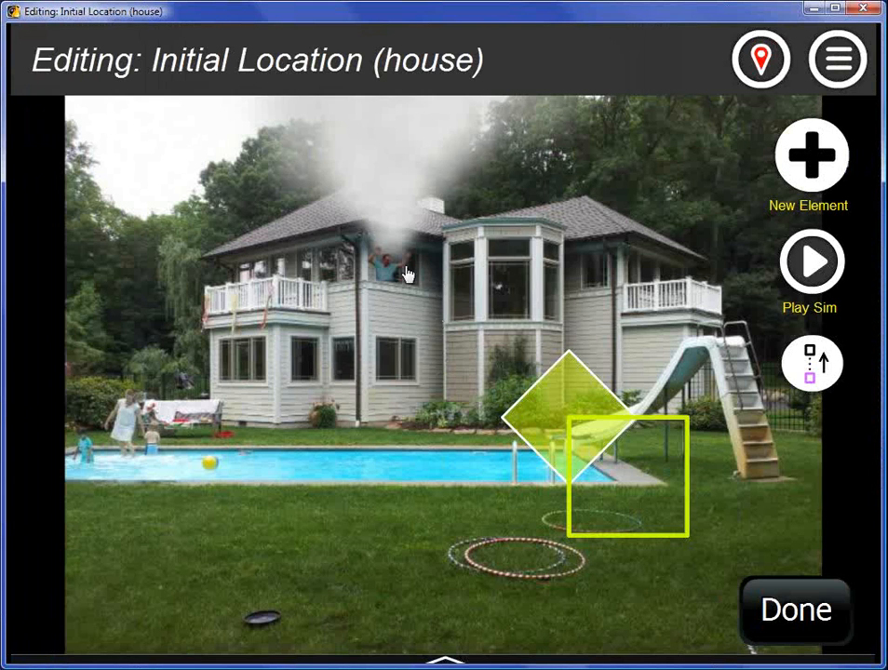
{"action": "left_click", "coordinate": [392, 270]}
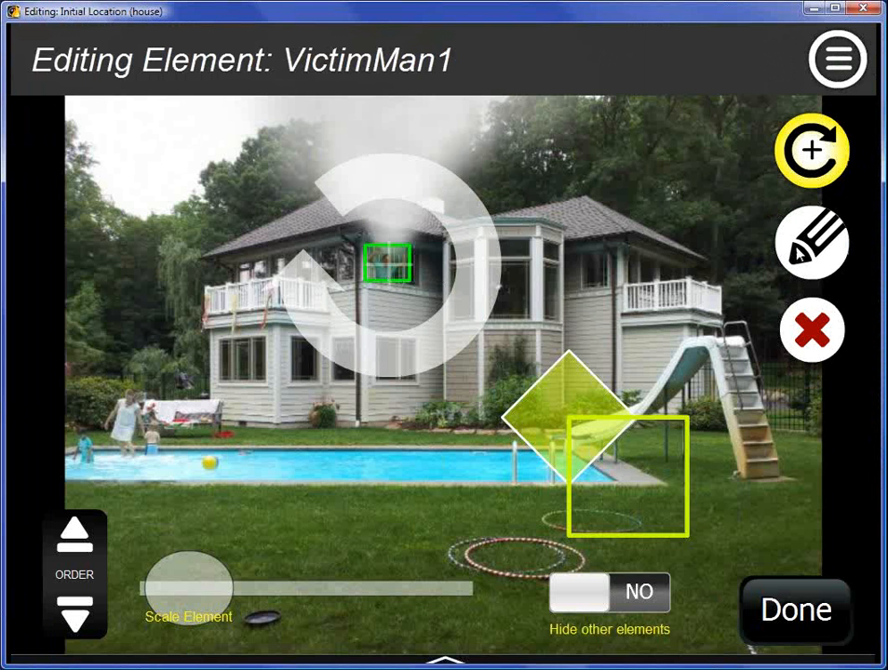
{"action": "left_click", "coordinate": [799, 255]}
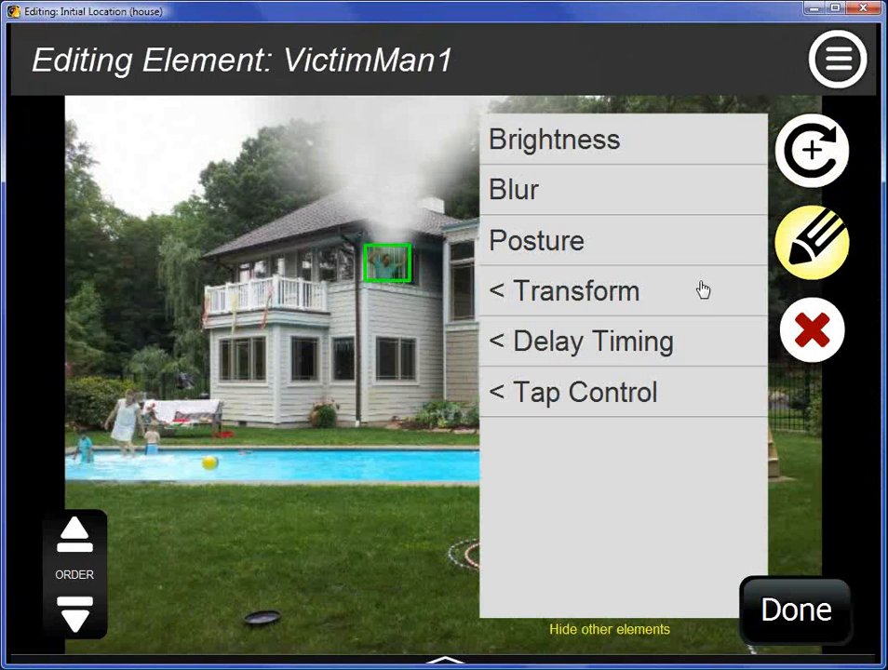
{"action": "left_click", "coordinate": [600, 398]}
{"action": "left_click", "coordinate": [292, 272]}
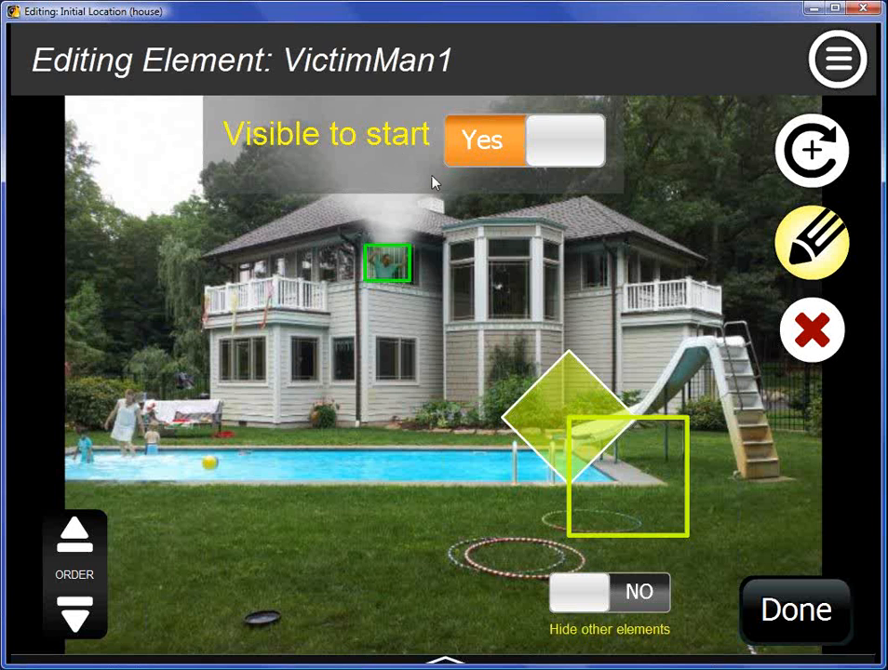
{"action": "left_click", "coordinate": [473, 141]}
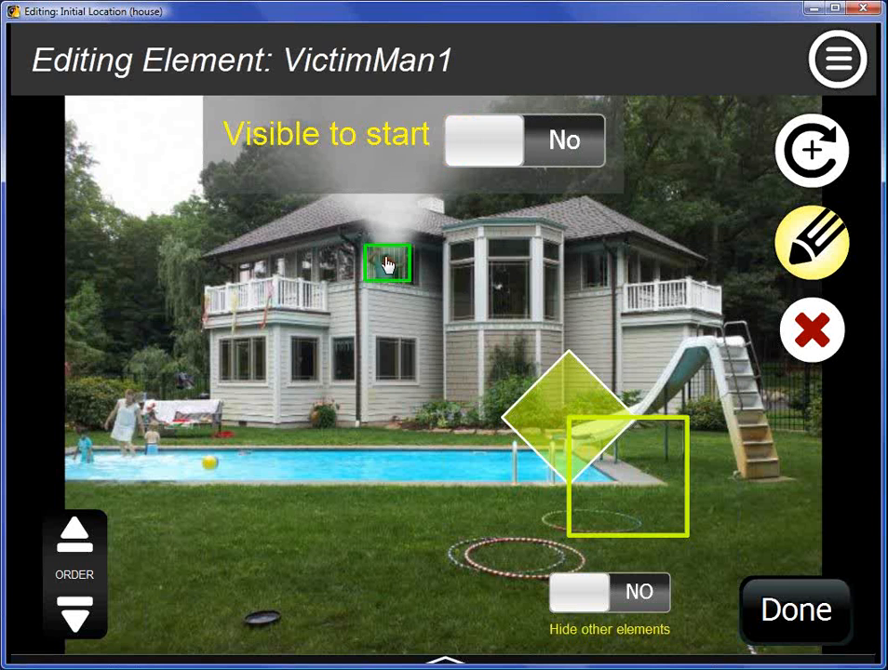
Step: Enlarge the window man in Initial Location until he spans much of the house's upper facade
{"action": "left_click", "coordinate": [805, 154]}
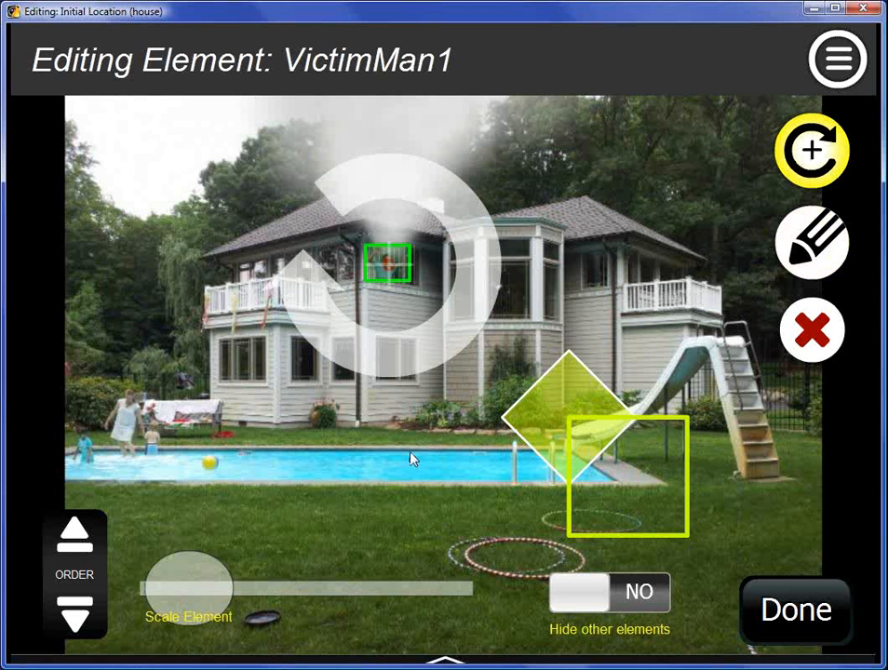
{"action": "left_click_drag", "start_coordinate": [209, 592], "coordinate": [228, 590]}
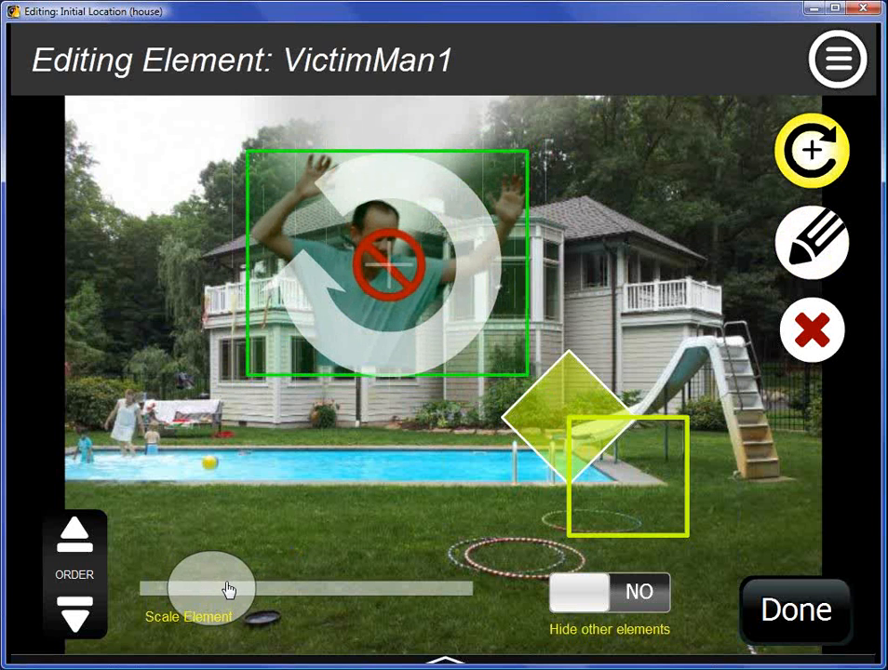
{"action": "left_click", "coordinate": [770, 610]}
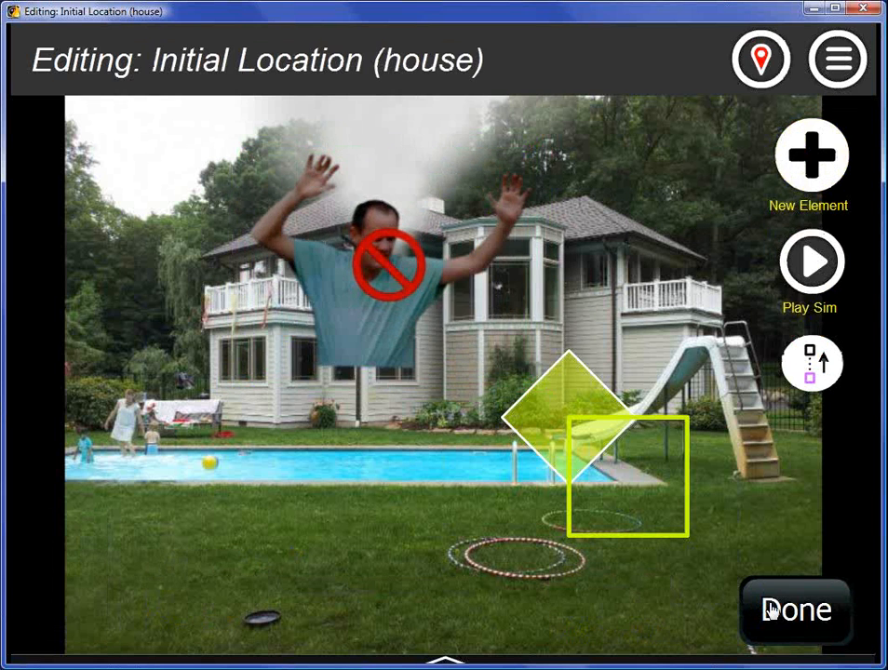
Step: Play the sim, tap the smoking window to test the hidden man's tap control, and exit playback
{"action": "left_click", "coordinate": [811, 262]}
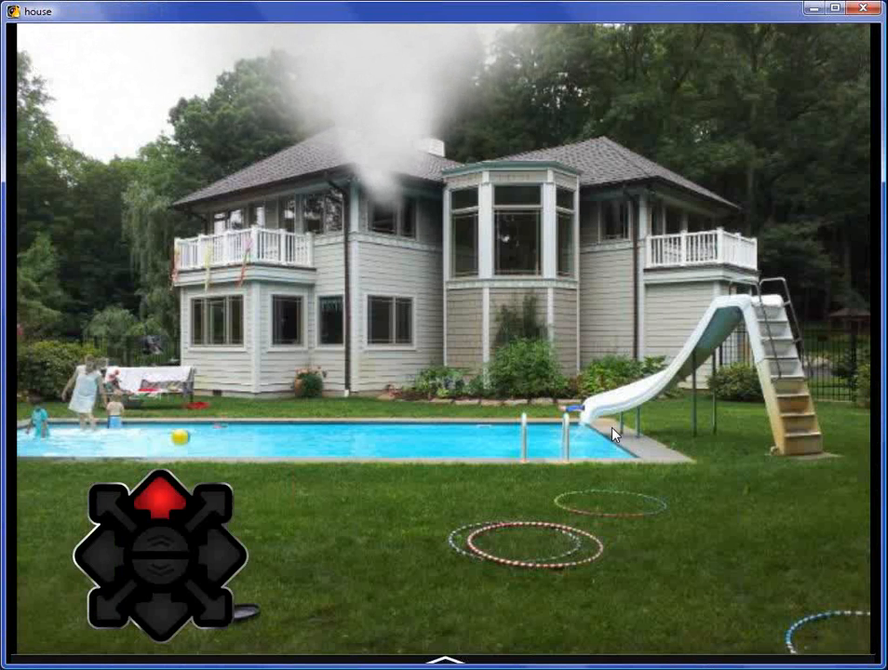
{"action": "left_click", "coordinate": [382, 228]}
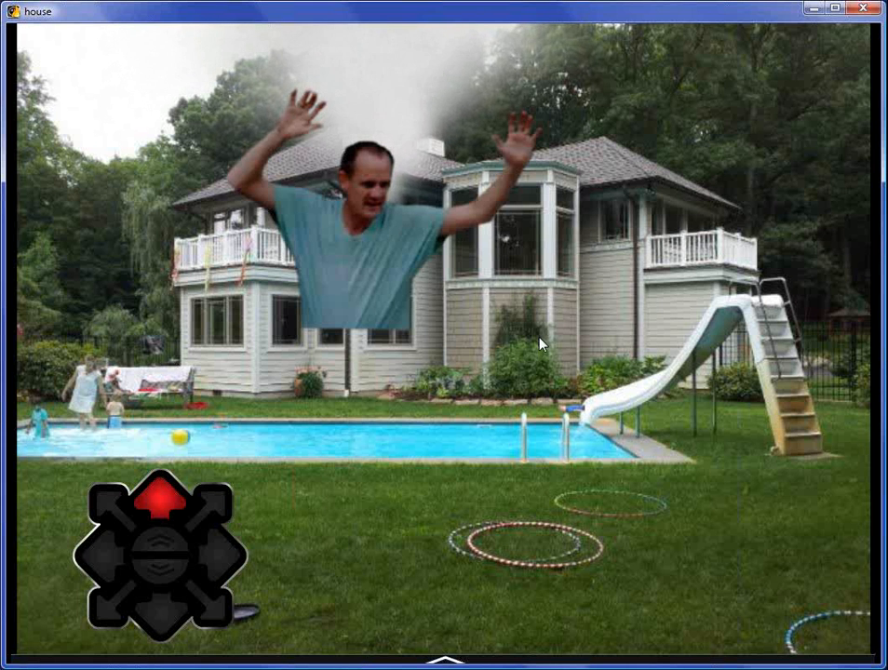
{"action": "key", "text": "Escape"}
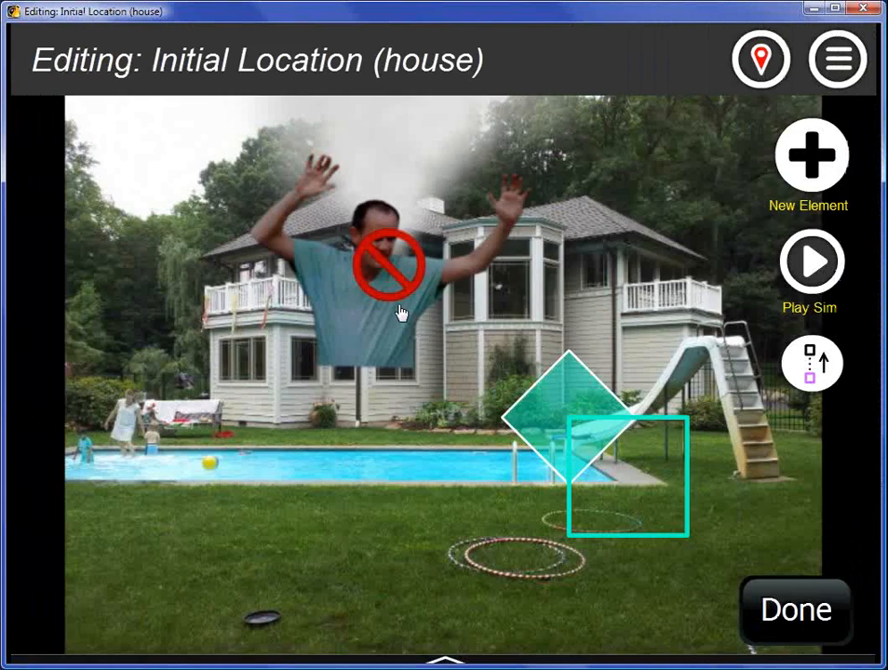
Step: Shrink the man back to window size and nudge him slightly lower in the smoking window
{"action": "left_click", "coordinate": [402, 312]}
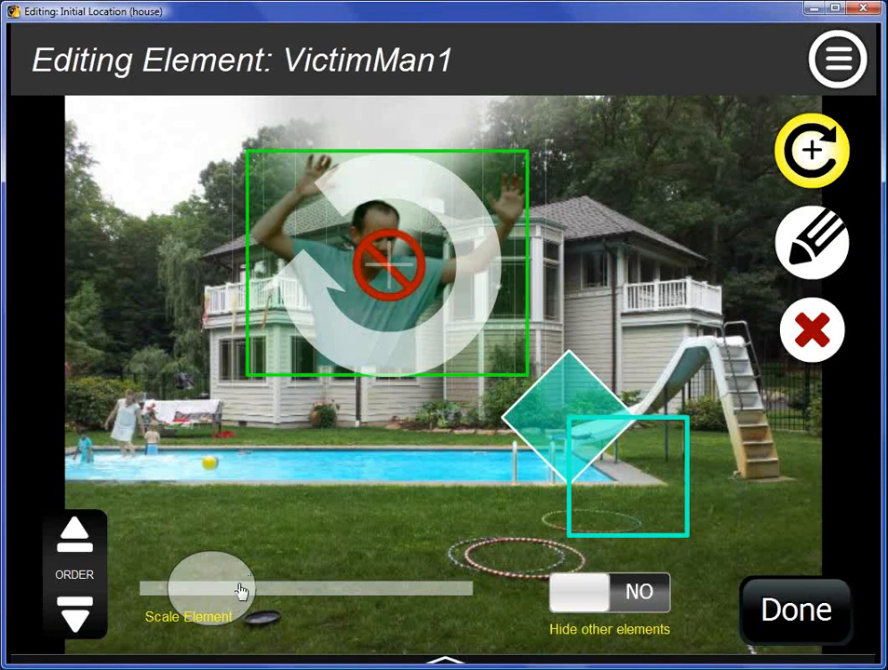
{"action": "left_click_drag", "start_coordinate": [240, 588], "coordinate": [210, 600]}
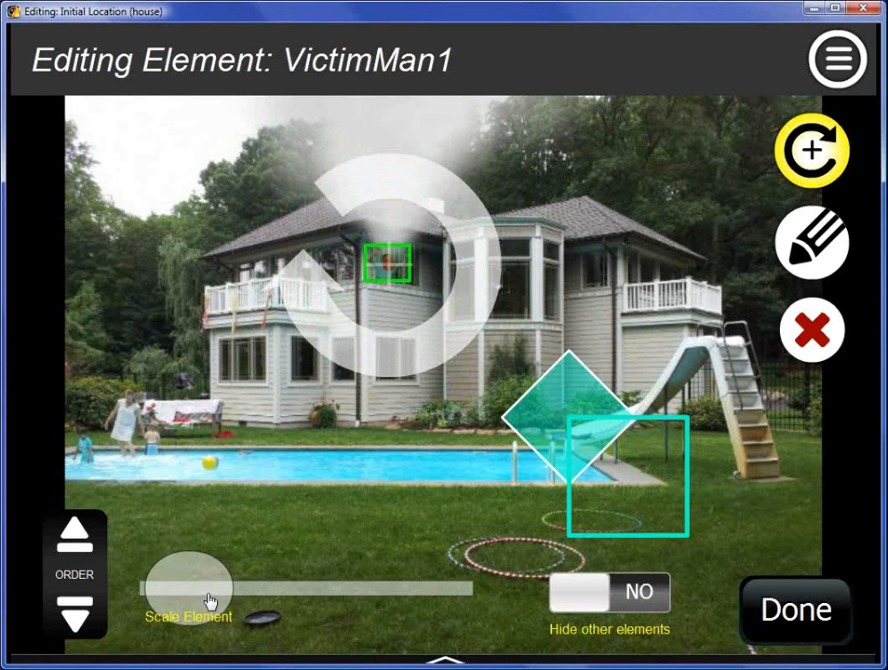
{"action": "left_click_drag", "start_coordinate": [382, 272], "coordinate": [382, 276]}
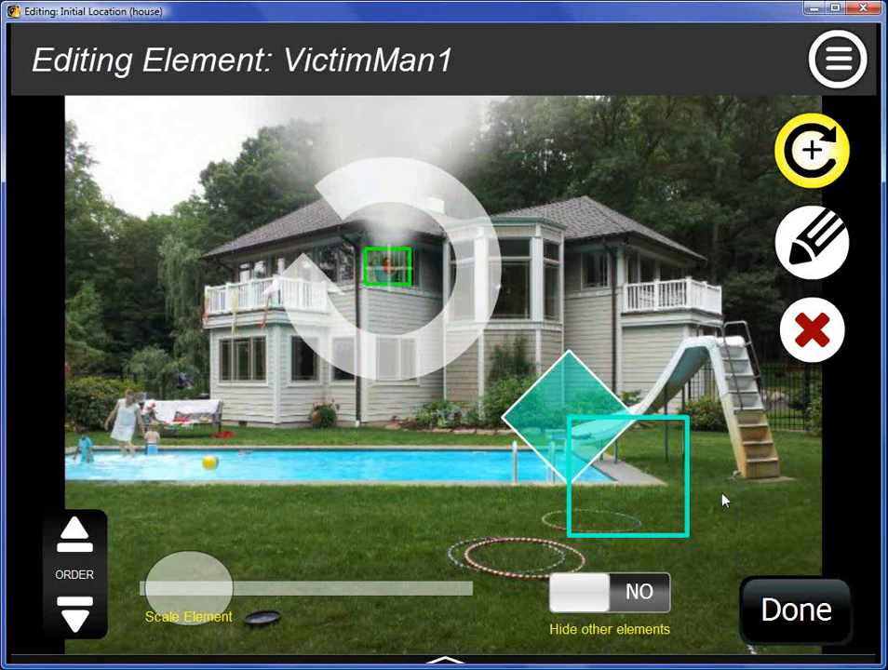
{"action": "left_click", "coordinate": [786, 615]}
Step: Add a Girl victim to Initial Location and set her posture to At window
{"action": "left_click", "coordinate": [800, 172]}
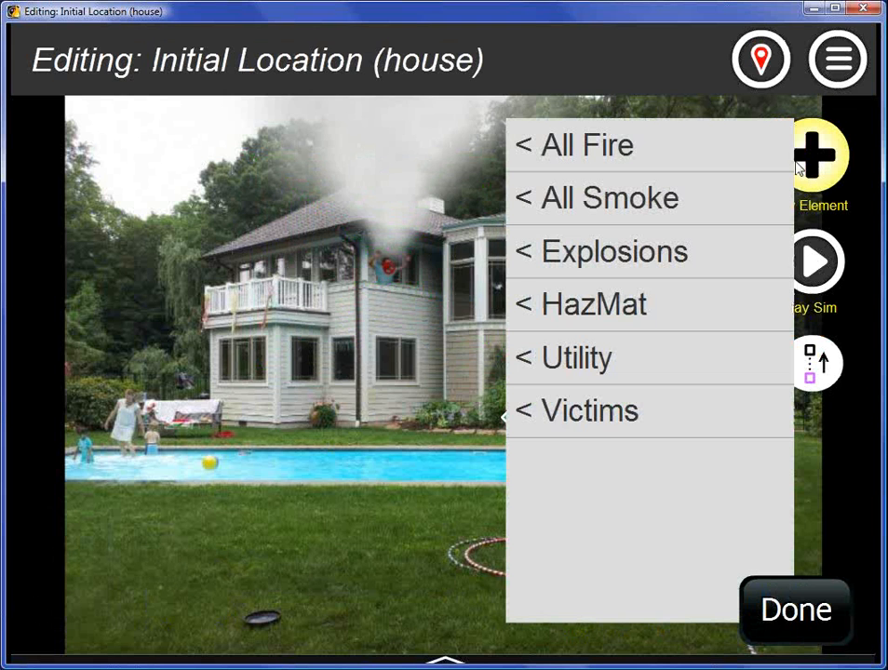
{"action": "left_click", "coordinate": [614, 417]}
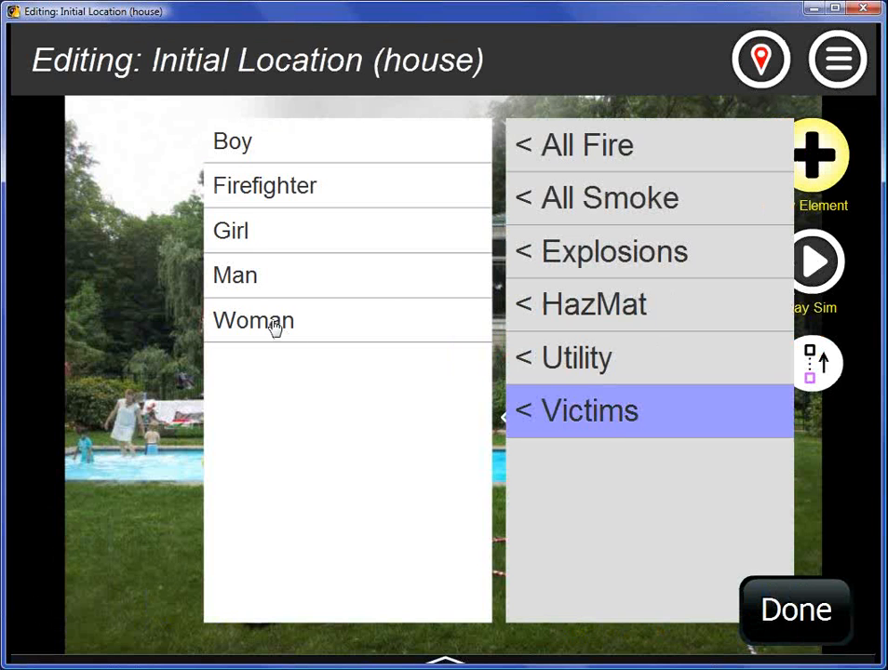
{"action": "left_click", "coordinate": [244, 233]}
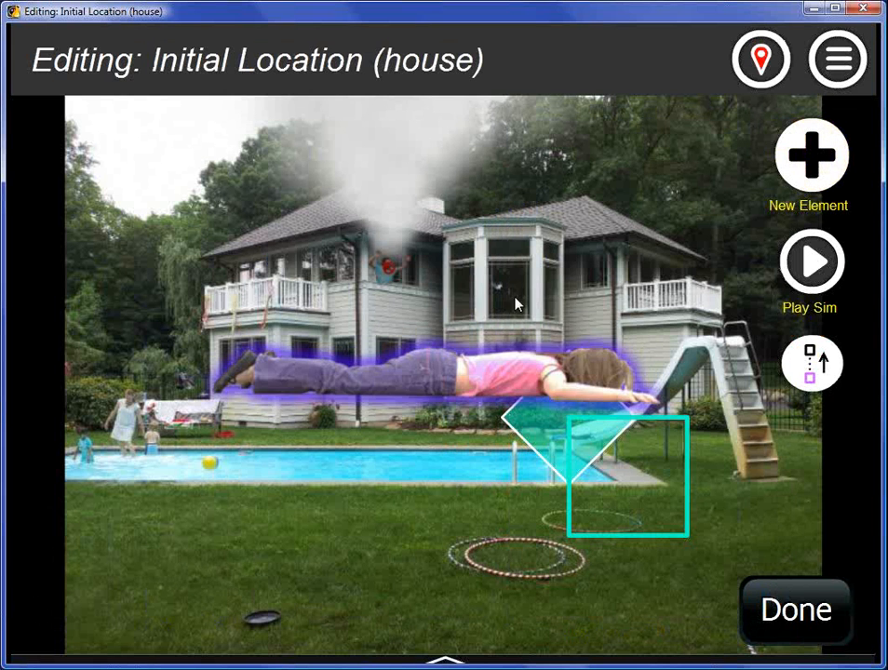
{"action": "left_click", "coordinate": [518, 375]}
{"action": "left_click", "coordinate": [813, 239]}
{"action": "left_click", "coordinate": [605, 246]}
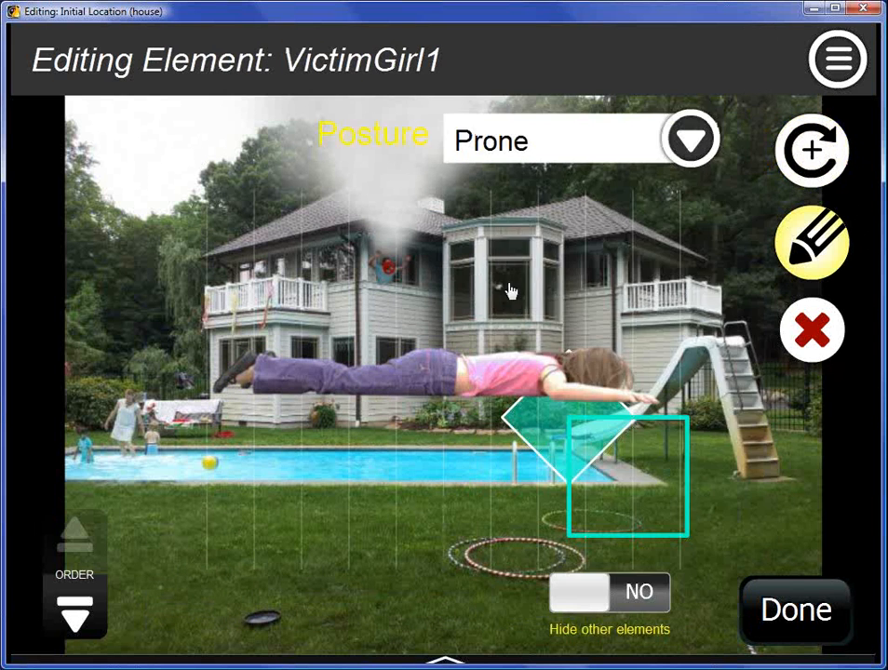
{"action": "left_click", "coordinate": [521, 154]}
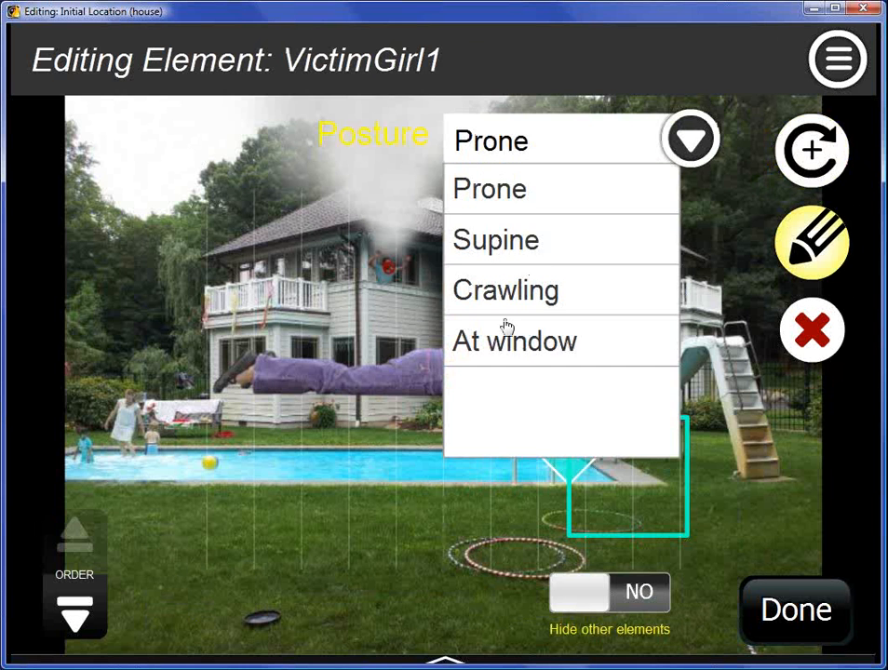
{"action": "left_click", "coordinate": [505, 340]}
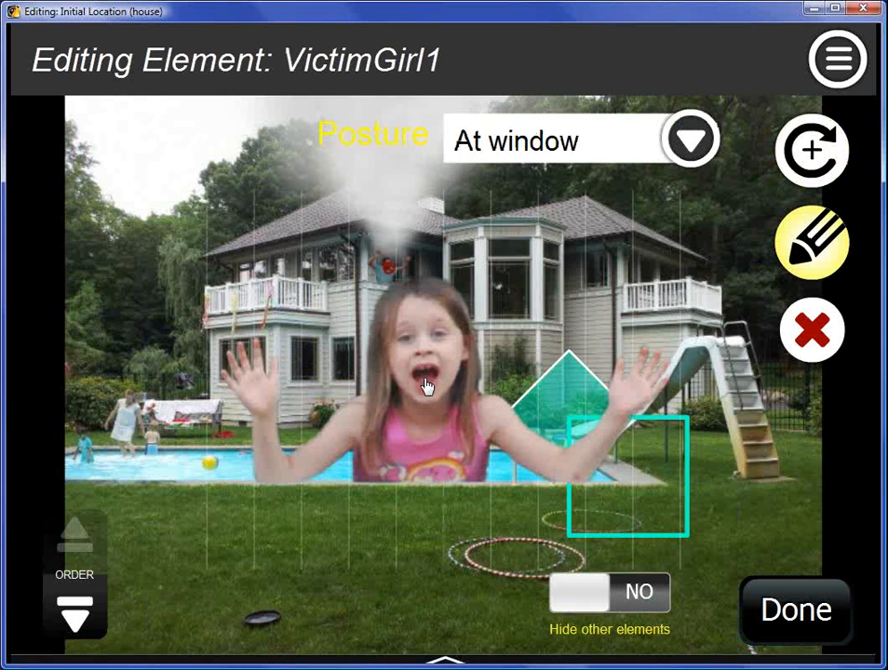
Step: Shrink the girl to window size and place her at the sill of the central bay window's middle pane
{"action": "left_click", "coordinate": [802, 158]}
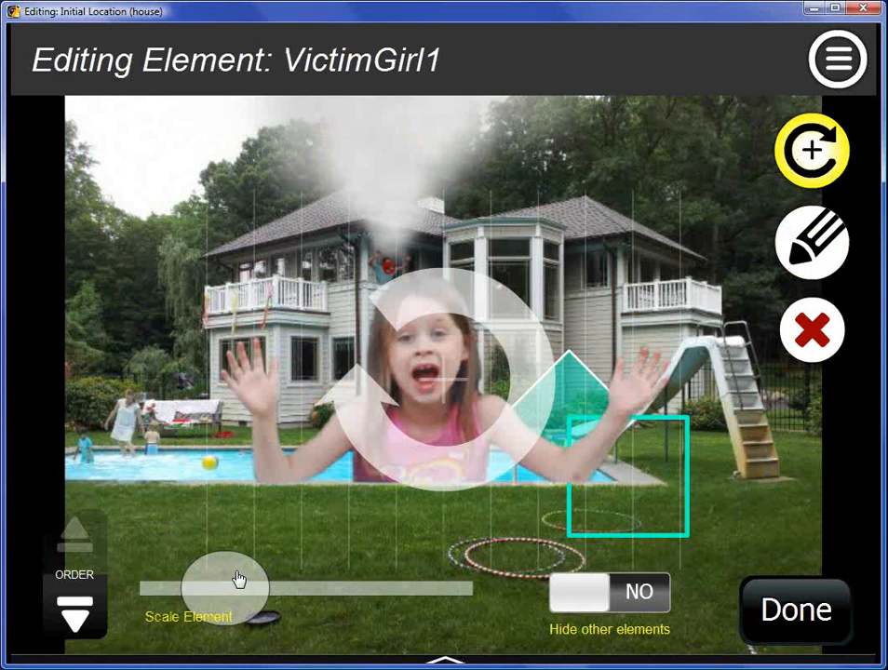
{"action": "left_click_drag", "start_coordinate": [238, 580], "coordinate": [207, 594]}
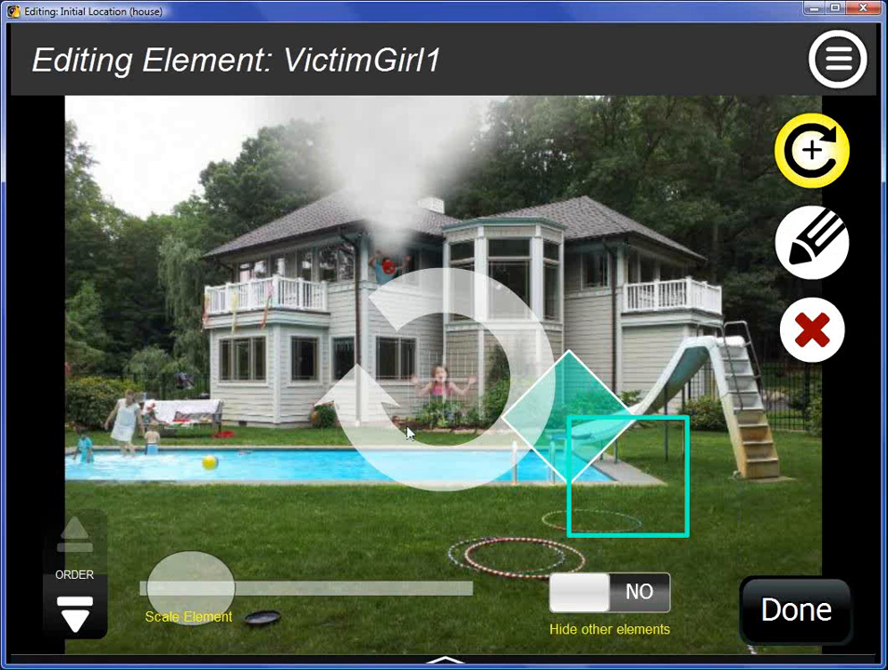
{"action": "left_click_drag", "start_coordinate": [431, 389], "coordinate": [499, 316]}
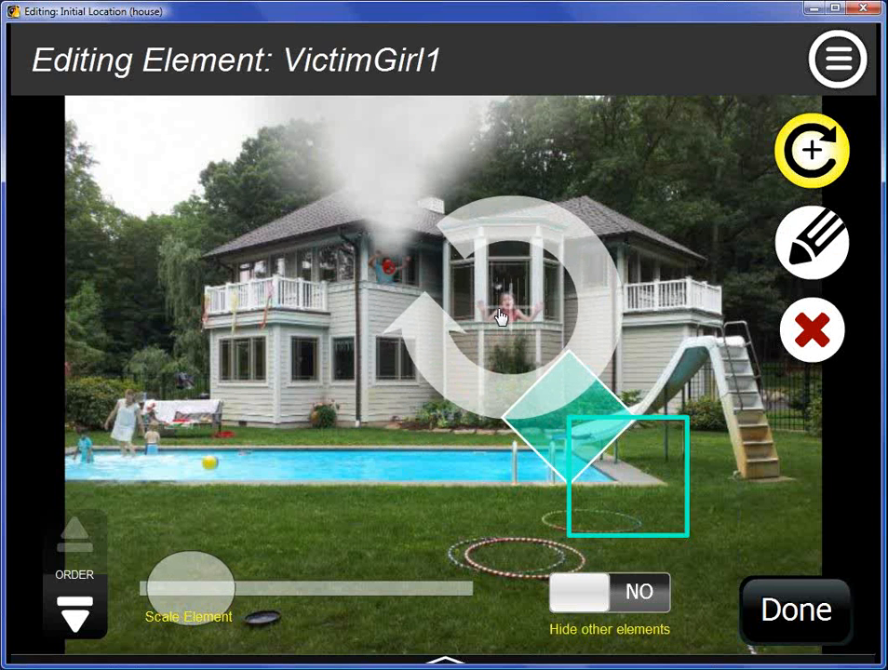
{"action": "left_click_drag", "start_coordinate": [262, 592], "coordinate": [222, 594]}
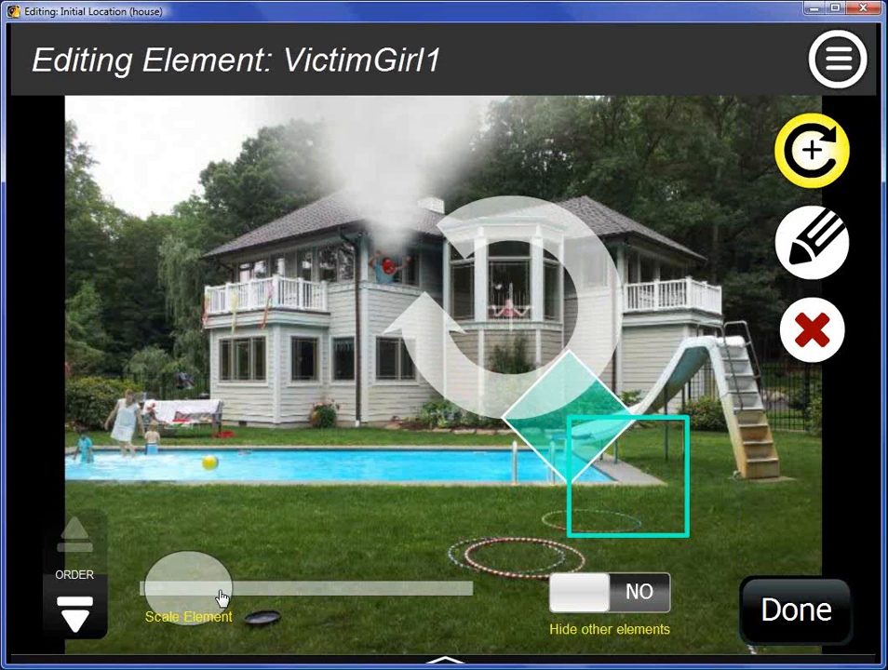
{"action": "left_click_drag", "start_coordinate": [511, 319], "coordinate": [513, 322]}
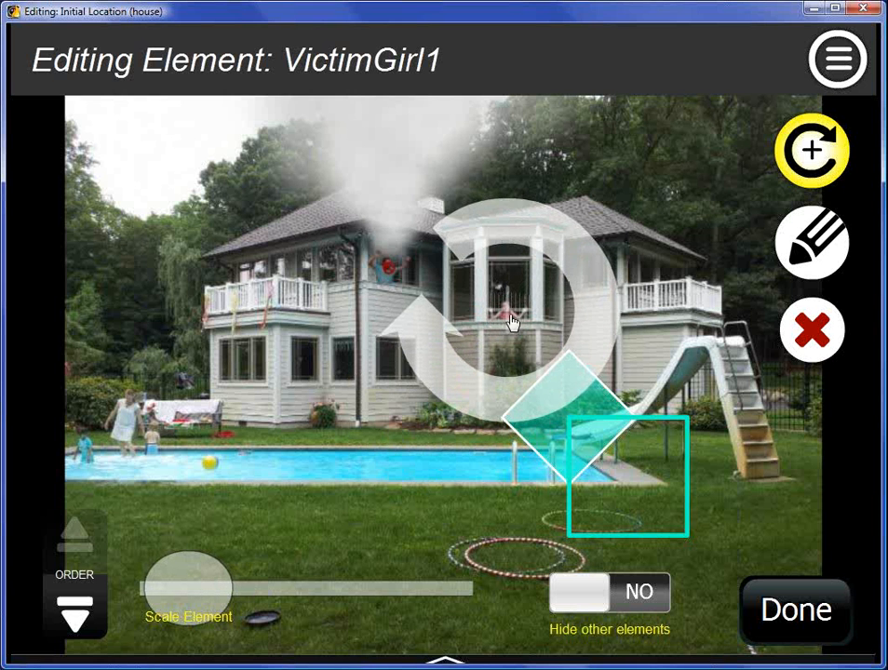
{"action": "left_click", "coordinate": [777, 610]}
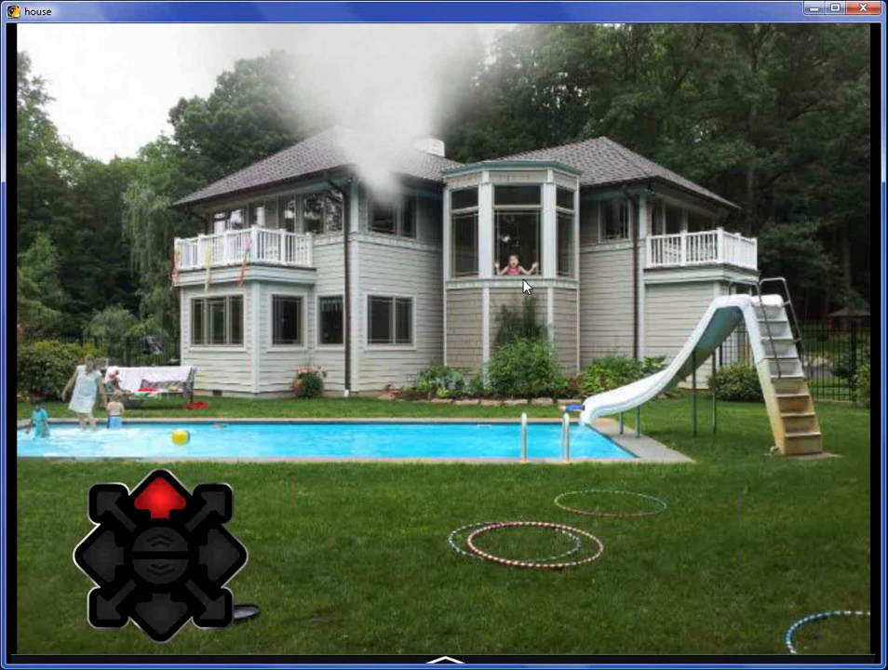
Step: Tap the smoking window in playback to reveal the man, and try to show the sim's tap regions
{"action": "left_click", "coordinate": [378, 229]}
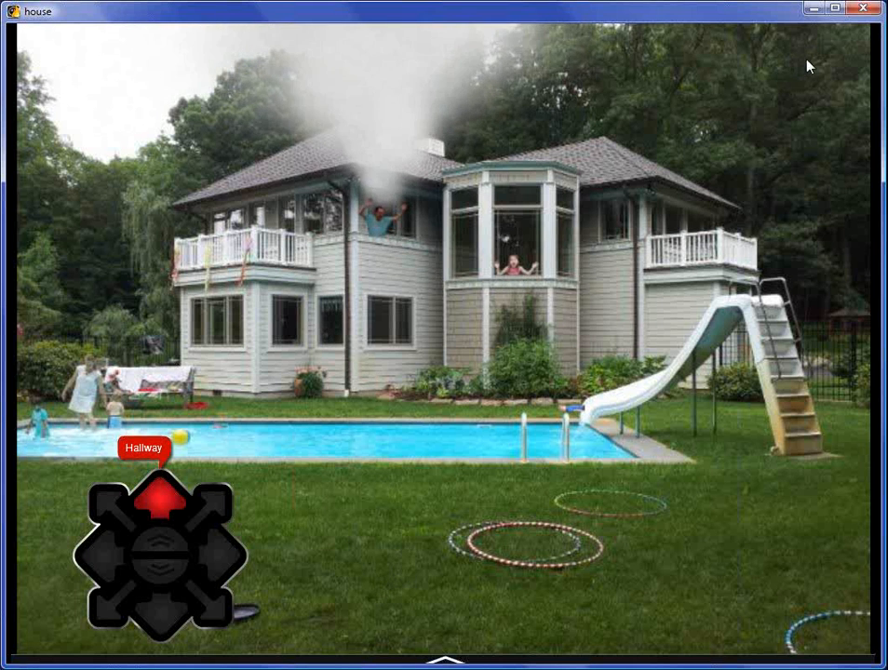
{"action": "right_click", "coordinate": [830, 54]}
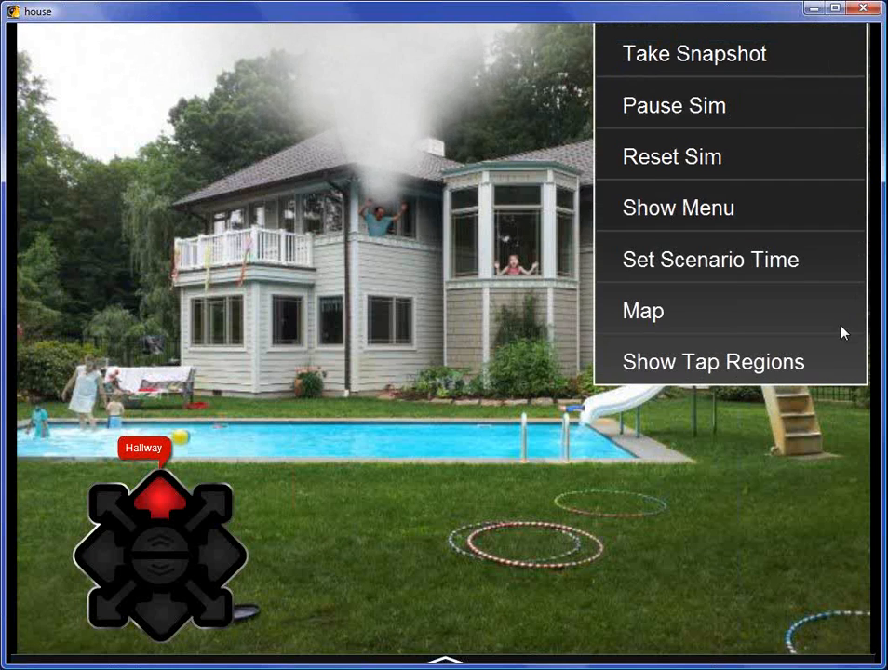
{"action": "left_click", "coordinate": [787, 371]}
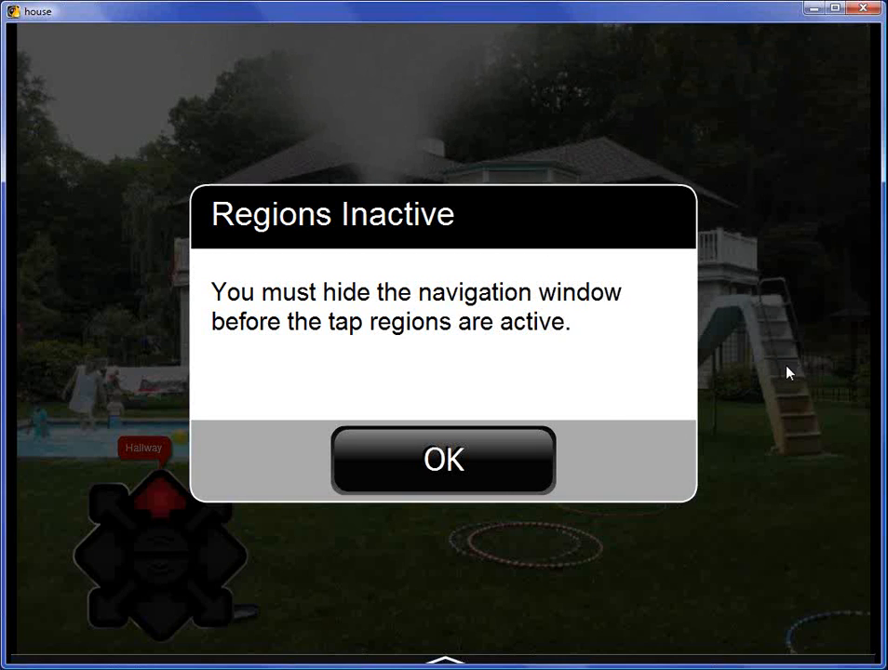
{"action": "left_click", "coordinate": [424, 459]}
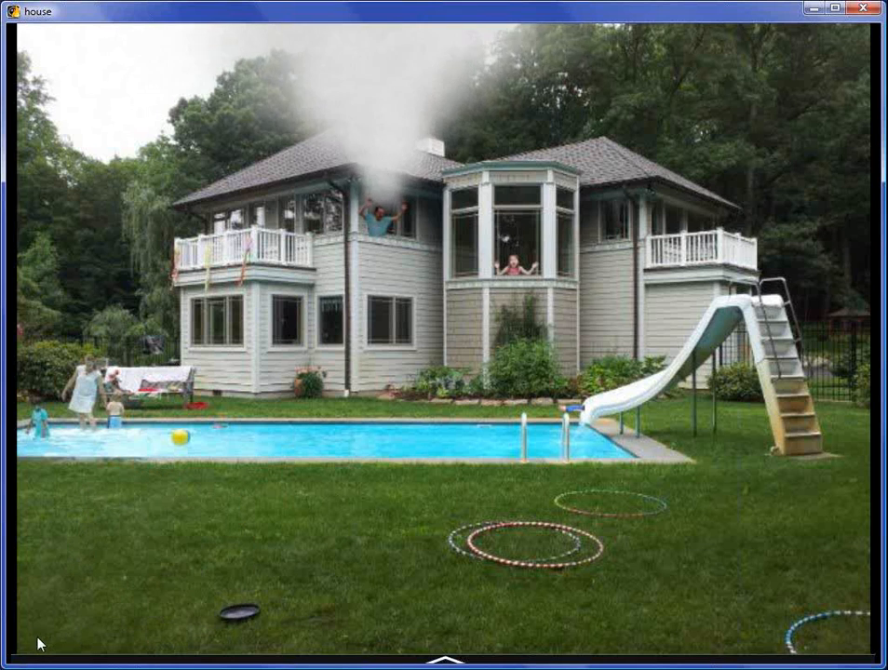
Step: Show the tap regions twice in playback with the navigation window hidden
{"action": "left_click", "coordinate": [842, 64]}
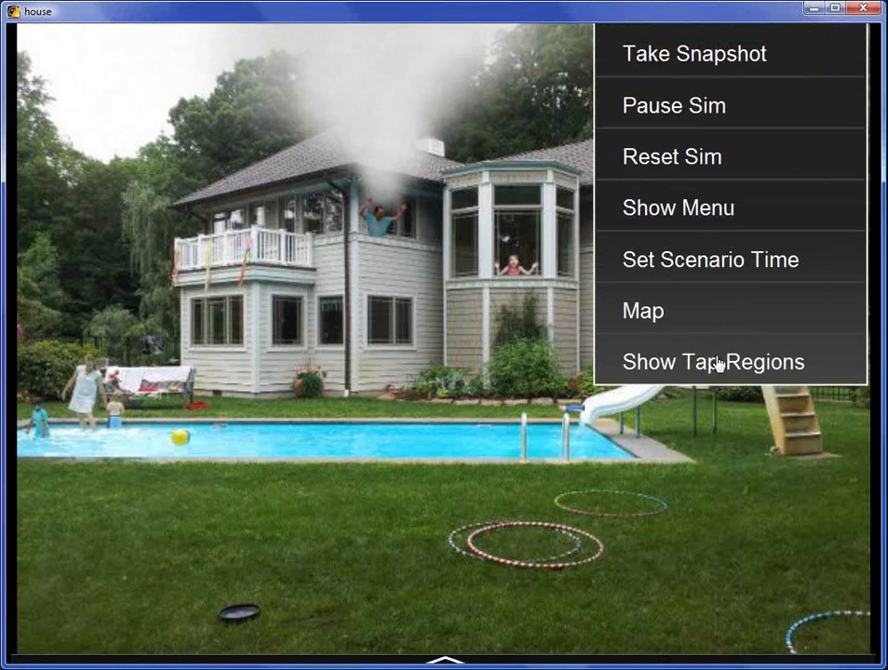
{"action": "left_click", "coordinate": [718, 370]}
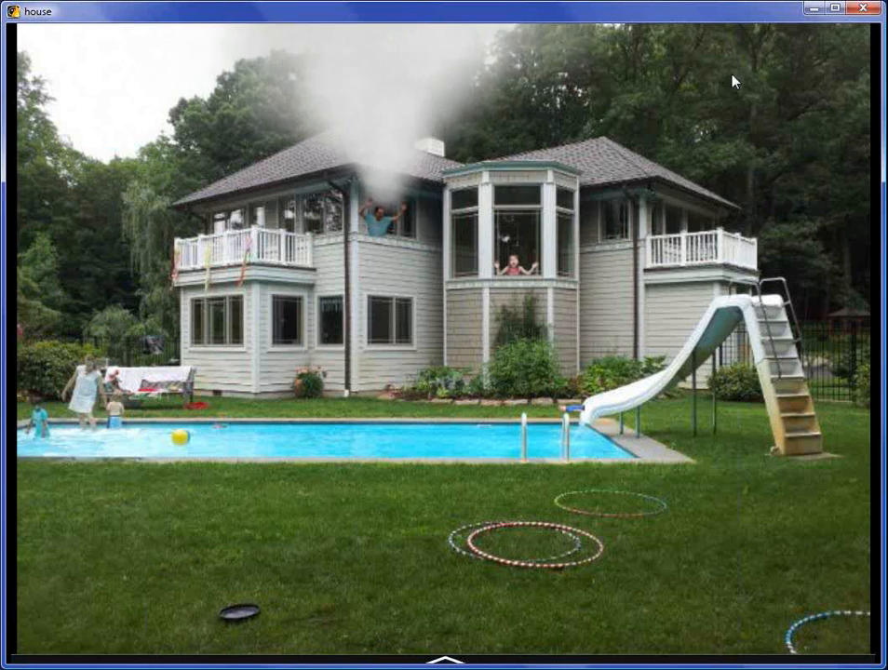
{"action": "left_click", "coordinate": [820, 61]}
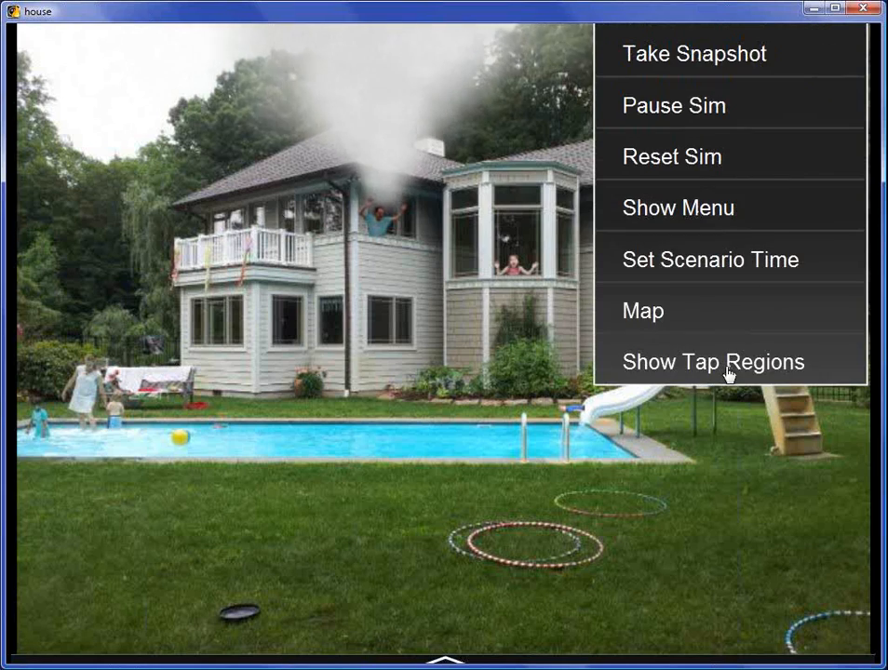
{"action": "left_click", "coordinate": [724, 371]}
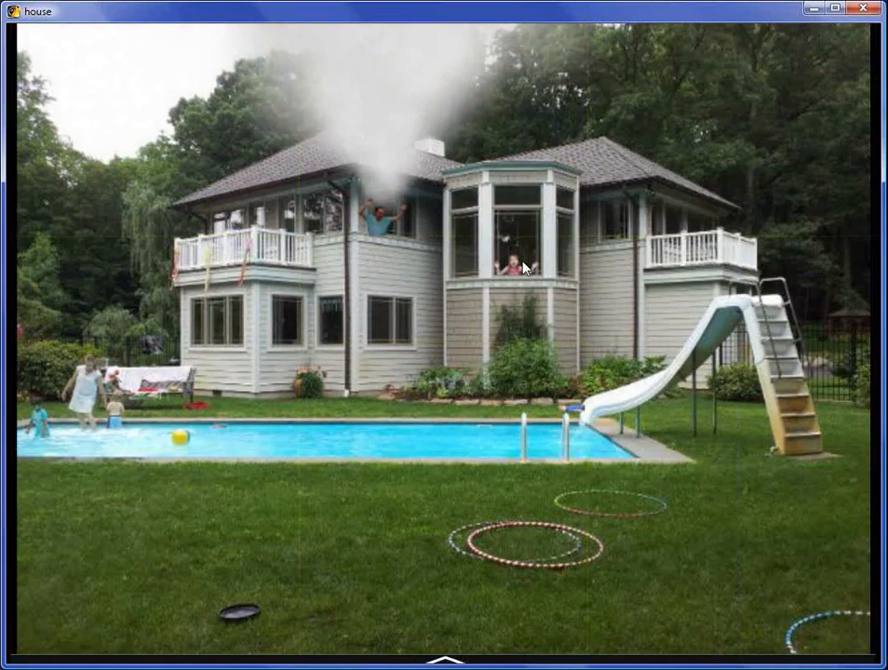
Step: Reopen Initial Location for editing and enlarge the girl victim until her outstretched arms span well beyond the central bay window
{"action": "double_click", "coordinate": [522, 268]}
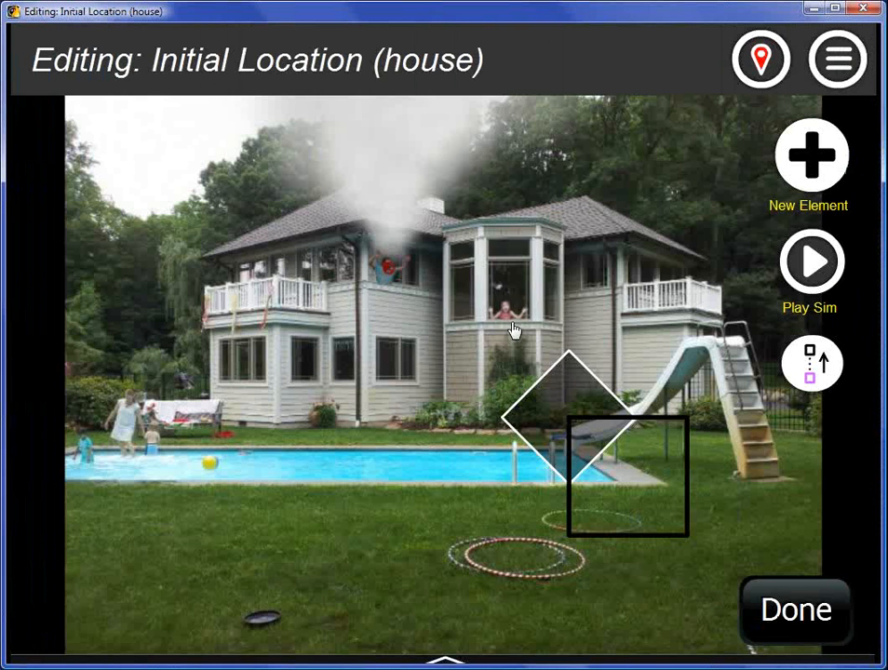
{"action": "left_click", "coordinate": [510, 314]}
{"action": "left_click", "coordinate": [508, 313]}
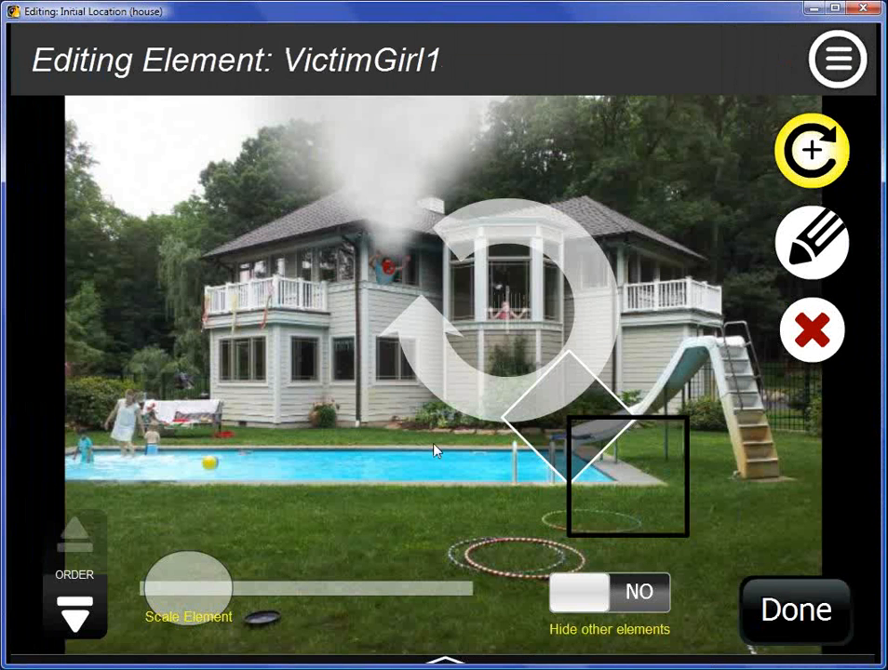
{"action": "left_click_drag", "start_coordinate": [170, 586], "coordinate": [186, 581]}
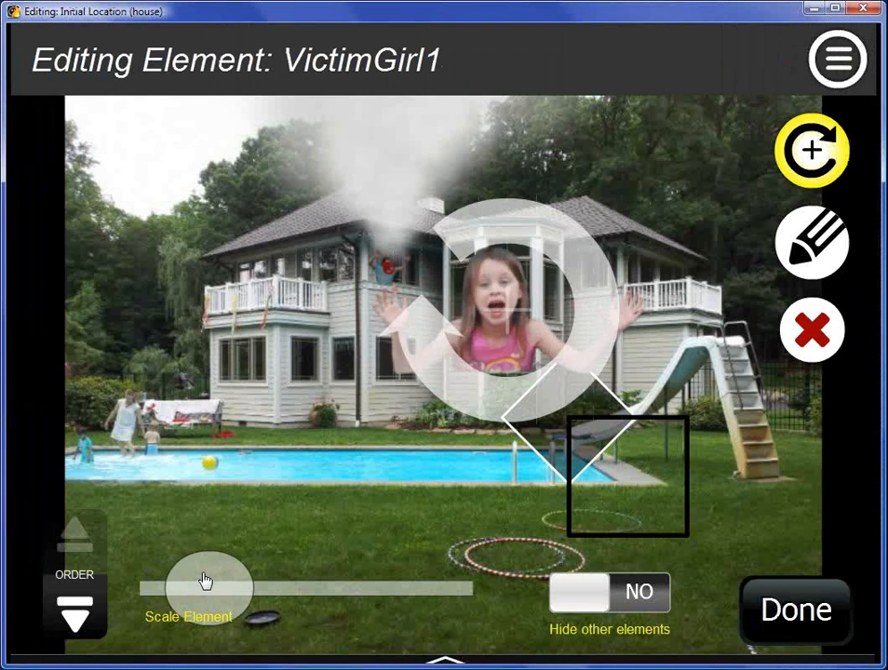
{"action": "left_click", "coordinate": [805, 611]}
Step: Play the sim with the enlarged girl, hide the navigation window, and show the tap regions
{"action": "left_click", "coordinate": [817, 365]}
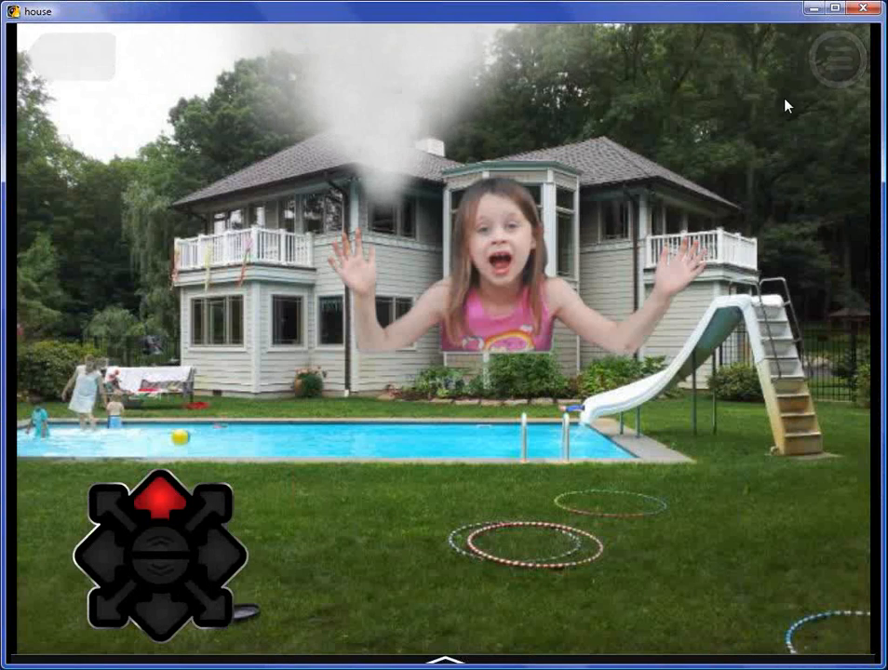
{"action": "left_click", "coordinate": [833, 64]}
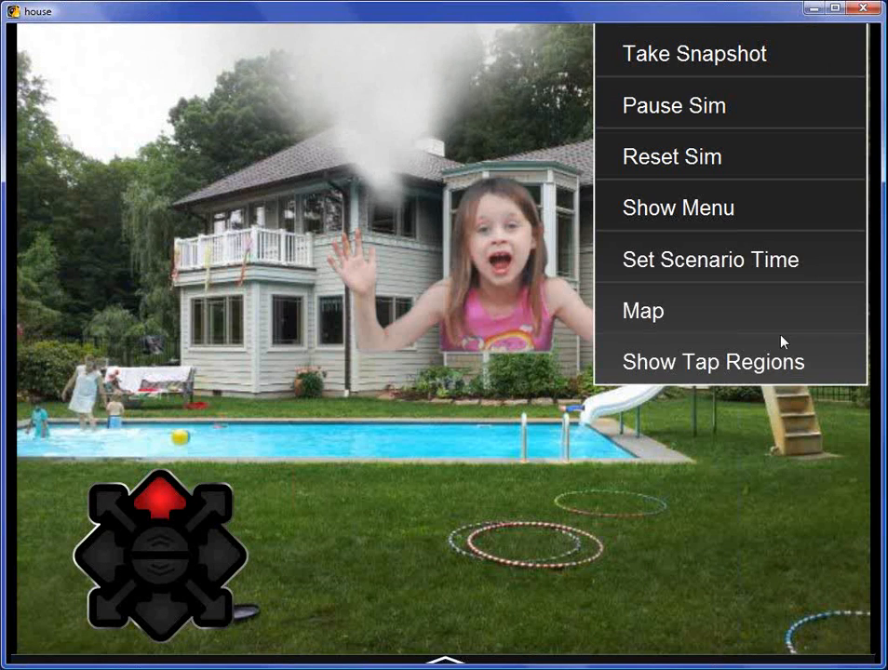
{"action": "left_click", "coordinate": [38, 632]}
{"action": "left_click", "coordinate": [38, 633]}
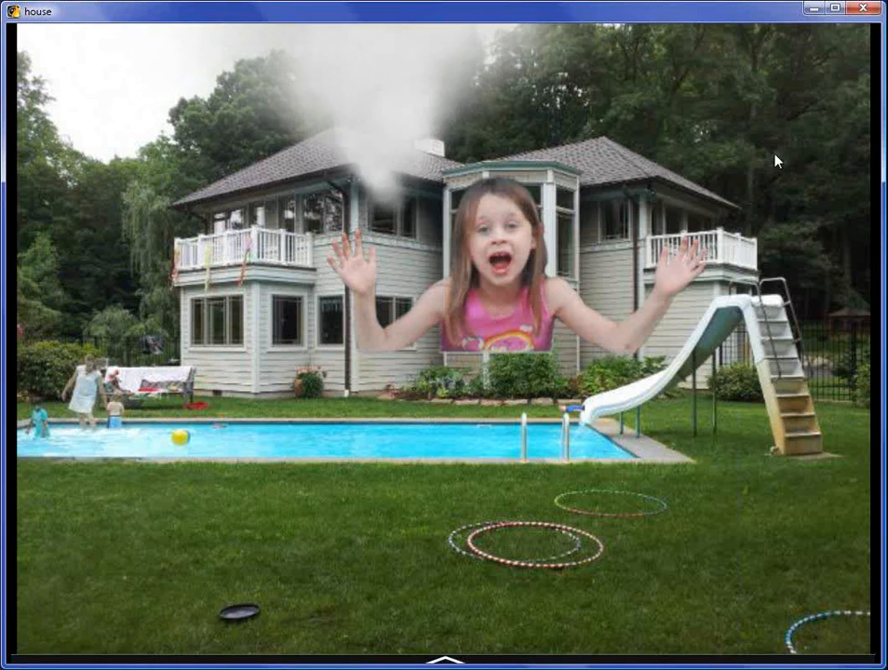
{"action": "left_click", "coordinate": [826, 60]}
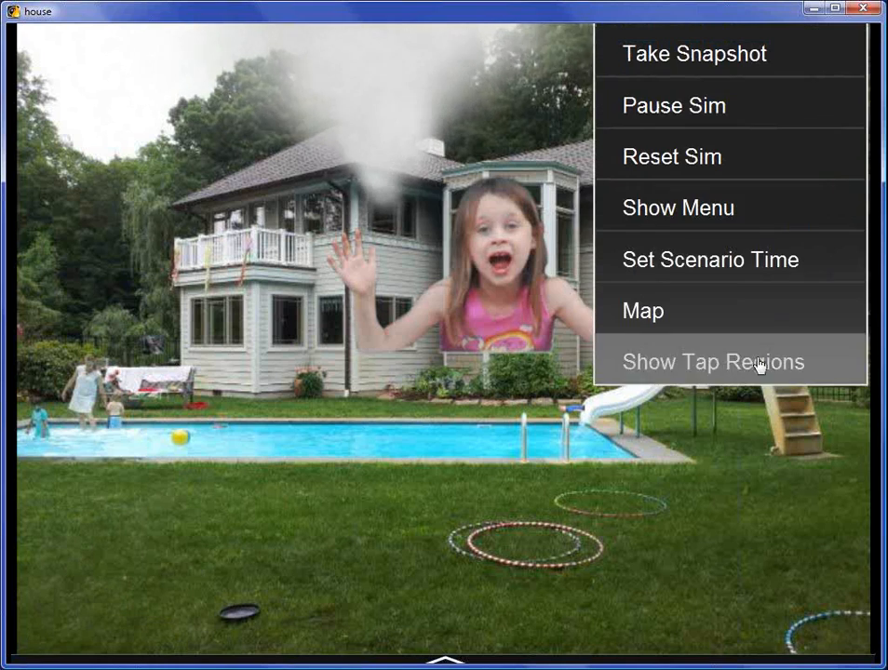
{"action": "left_click", "coordinate": [760, 363]}
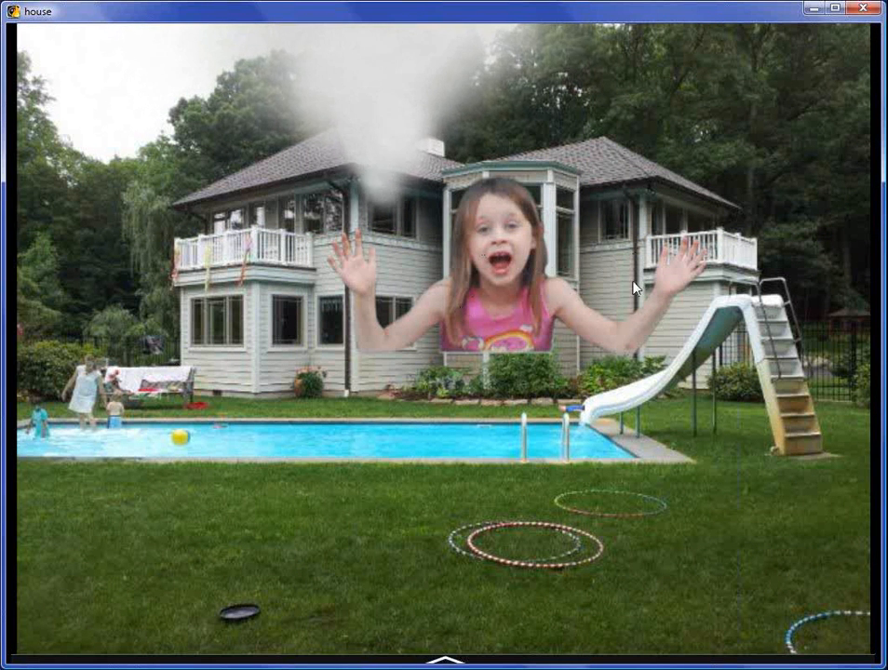
Step: Tap the enlarged girl in playback to hide her, and show the tap regions again
{"action": "left_click", "coordinate": [540, 264]}
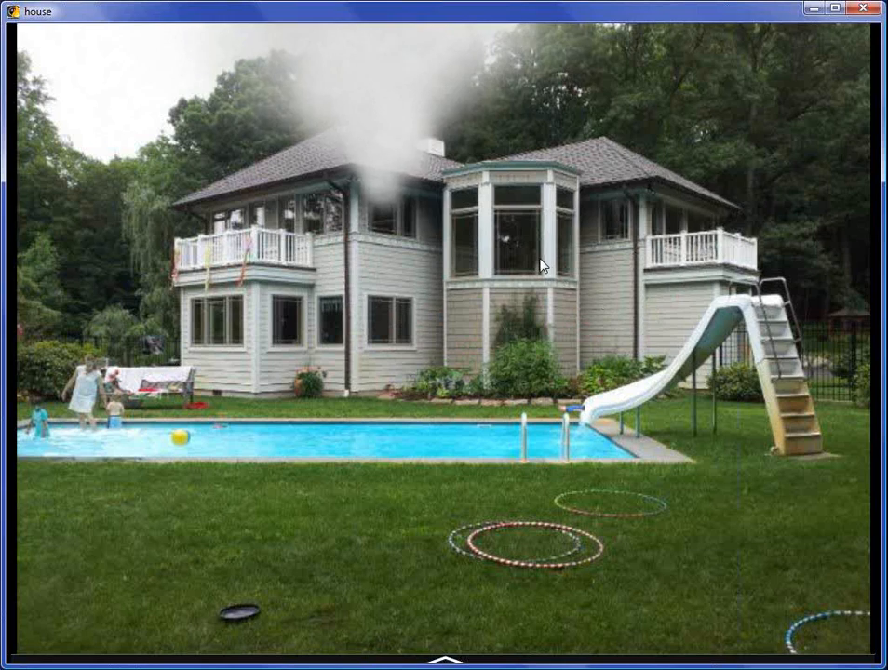
{"action": "right_click", "coordinate": [819, 107]}
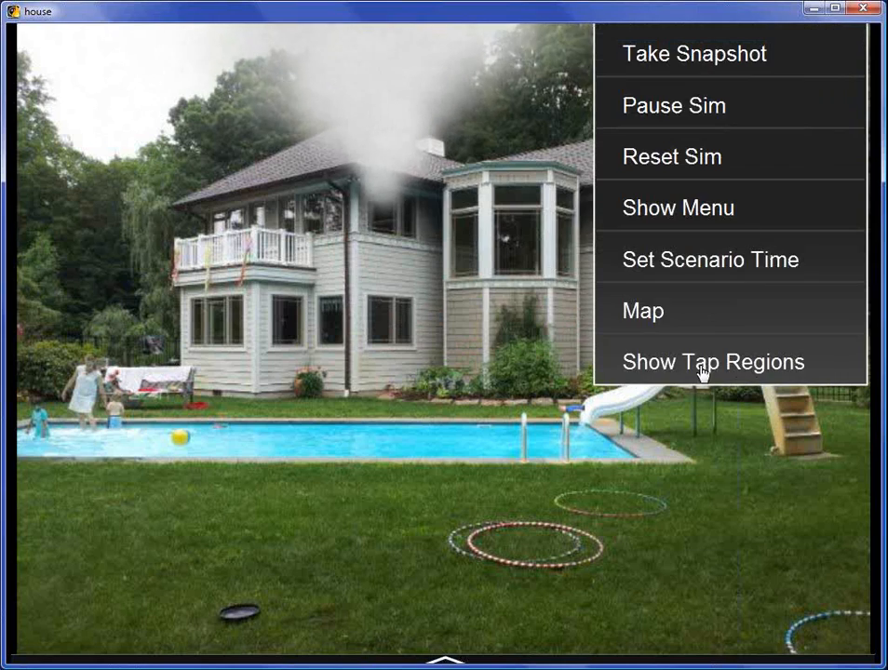